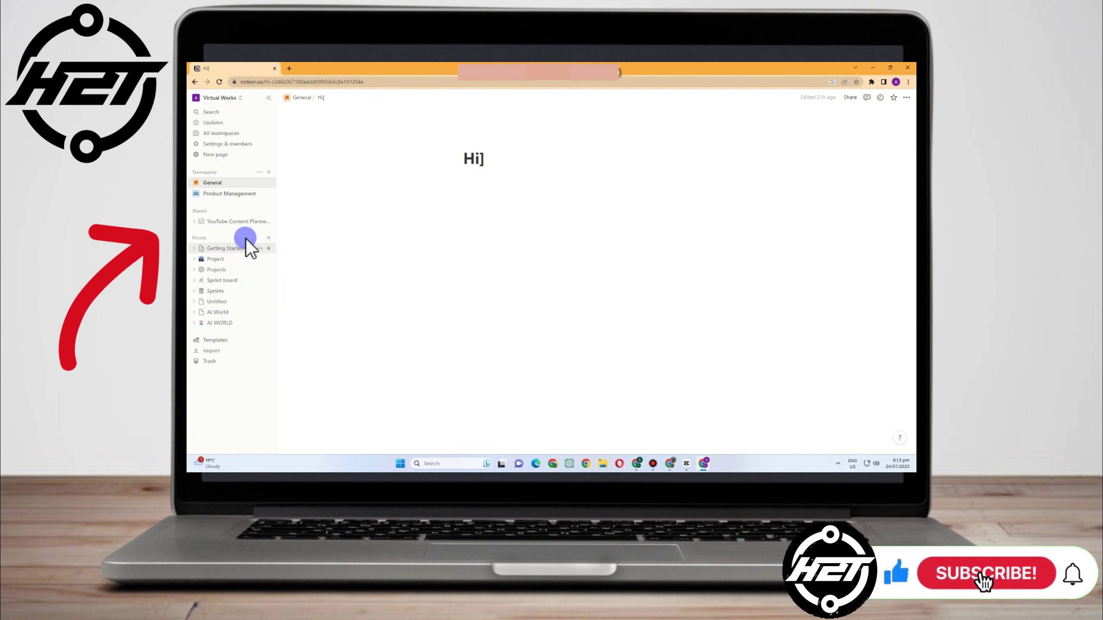
# Create a new page in the Private section and title it "Project"
pyautogui.click(268, 238)
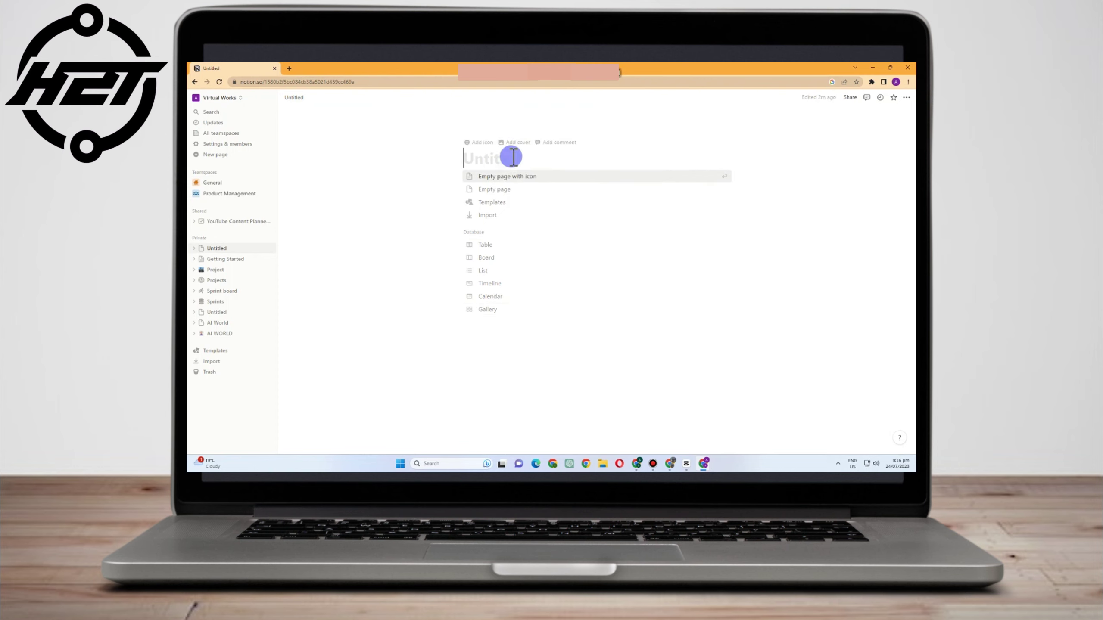
pyautogui.write('Proje')
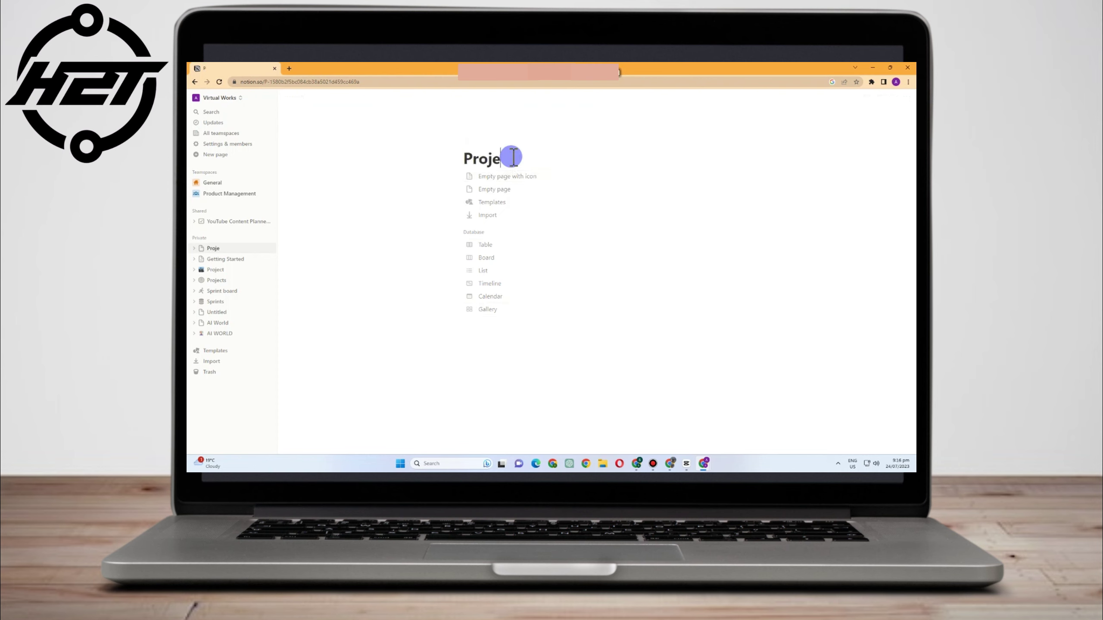
pyautogui.write('ct')
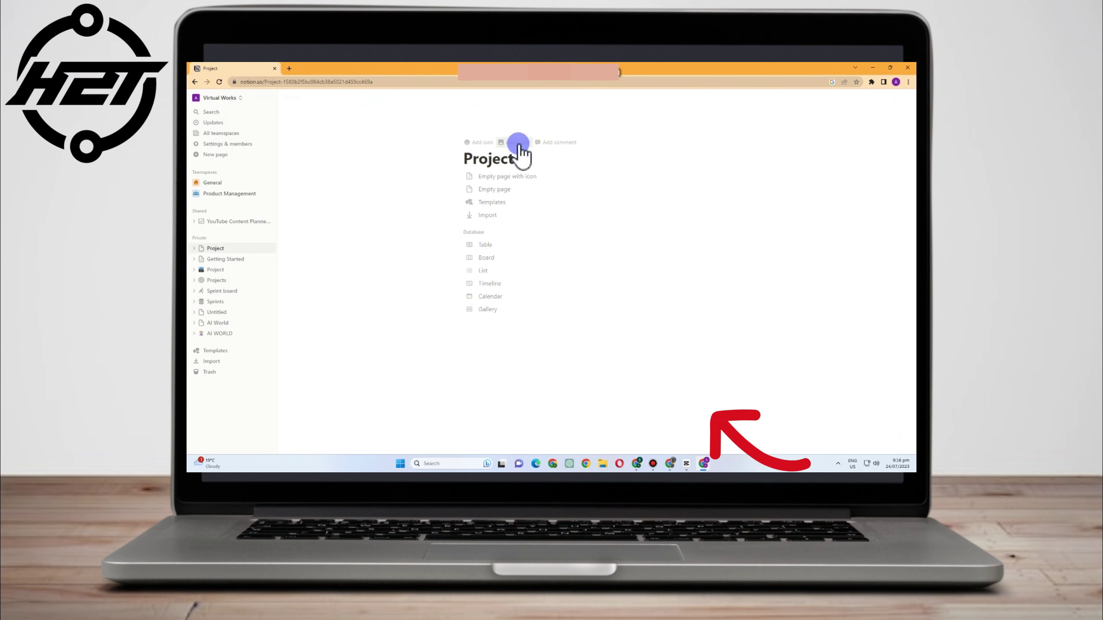
# Add an icon to the Project page and change it to the DNA emoji
pyautogui.click(481, 144)
pyautogui.click(484, 149)
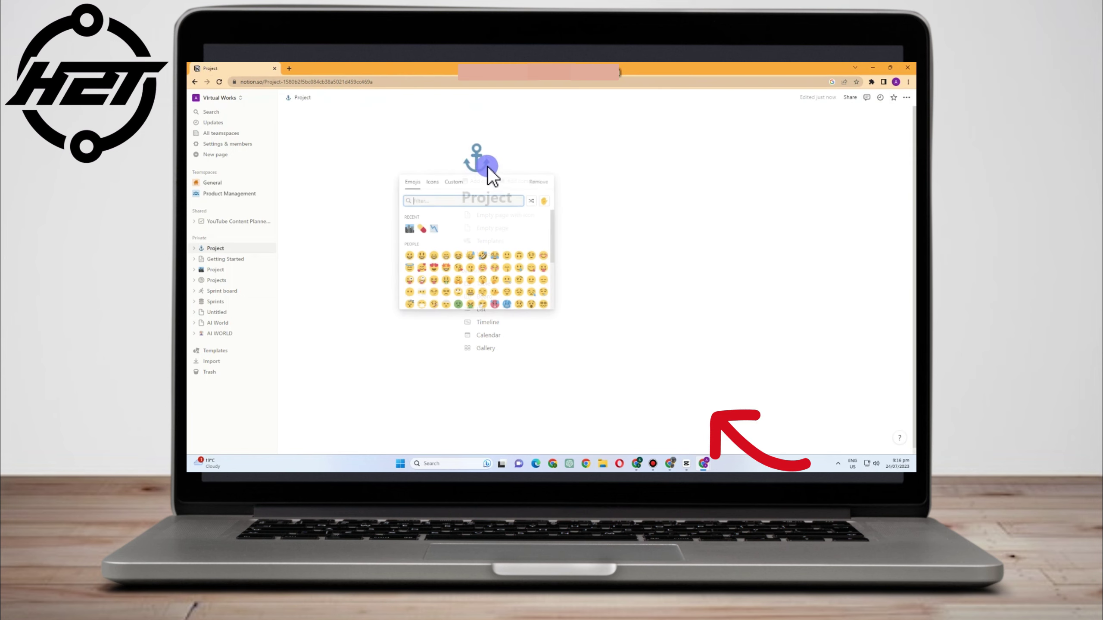
pyautogui.write('line')
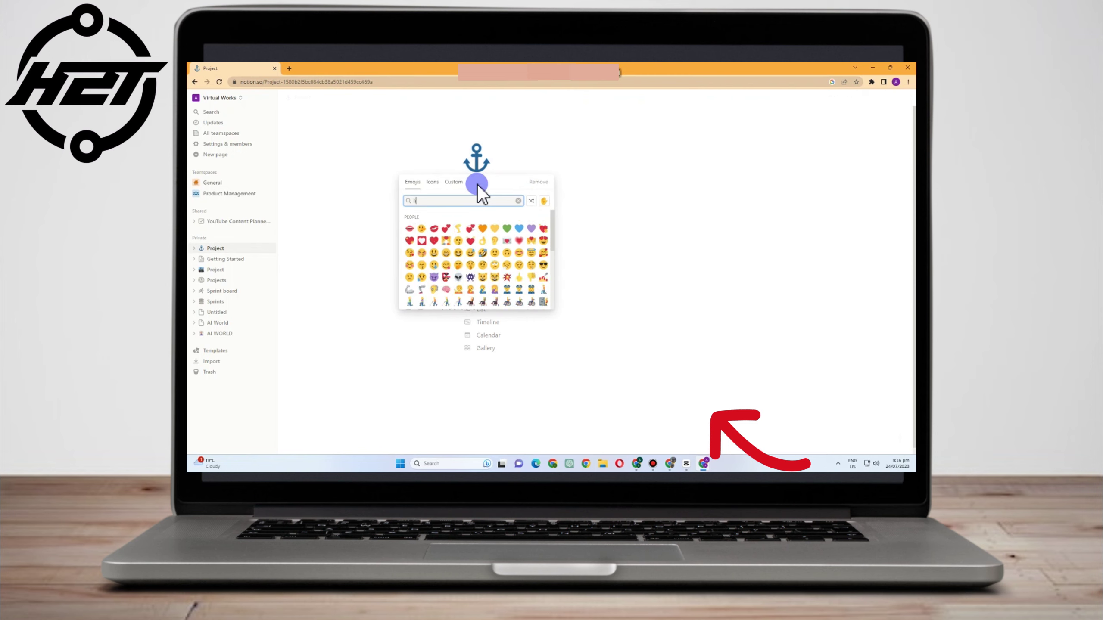
pyautogui.click(409, 219)
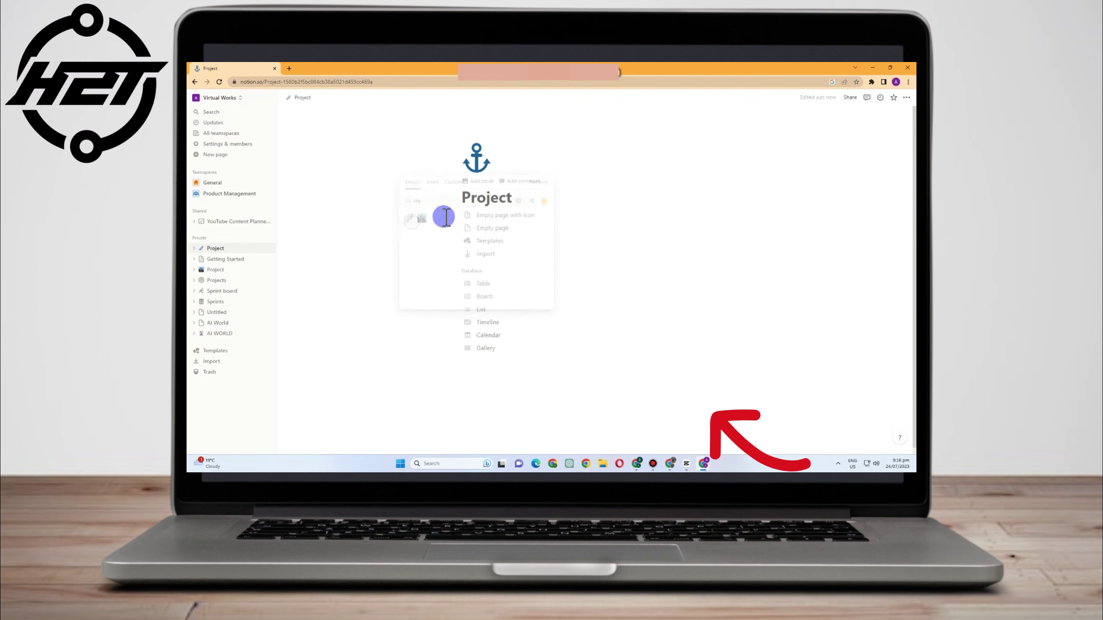
# Add a cover to the page and change it to the brown branching-terrain image from the NASA Archive gallery
pyautogui.click(482, 182)
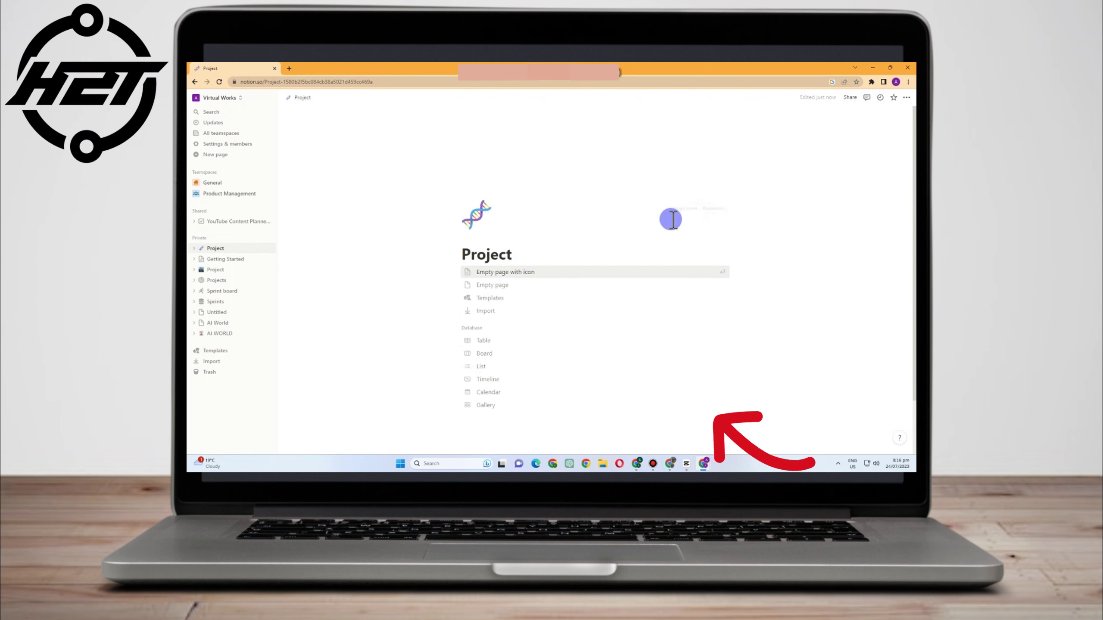
pyautogui.click(682, 208)
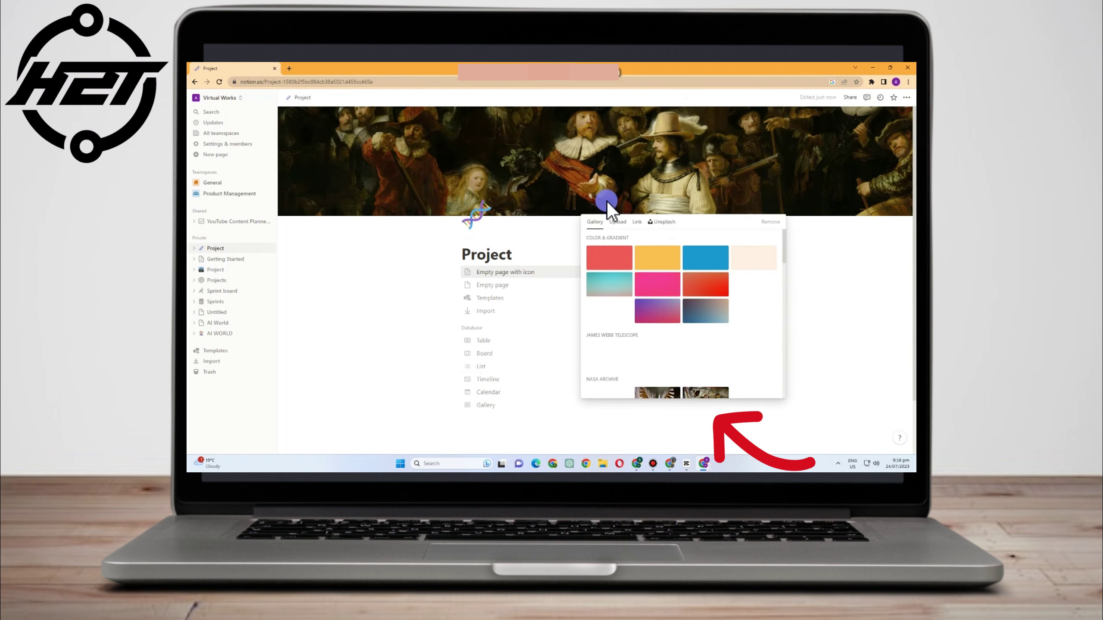
pyautogui.scroll(-5, 722, 360)
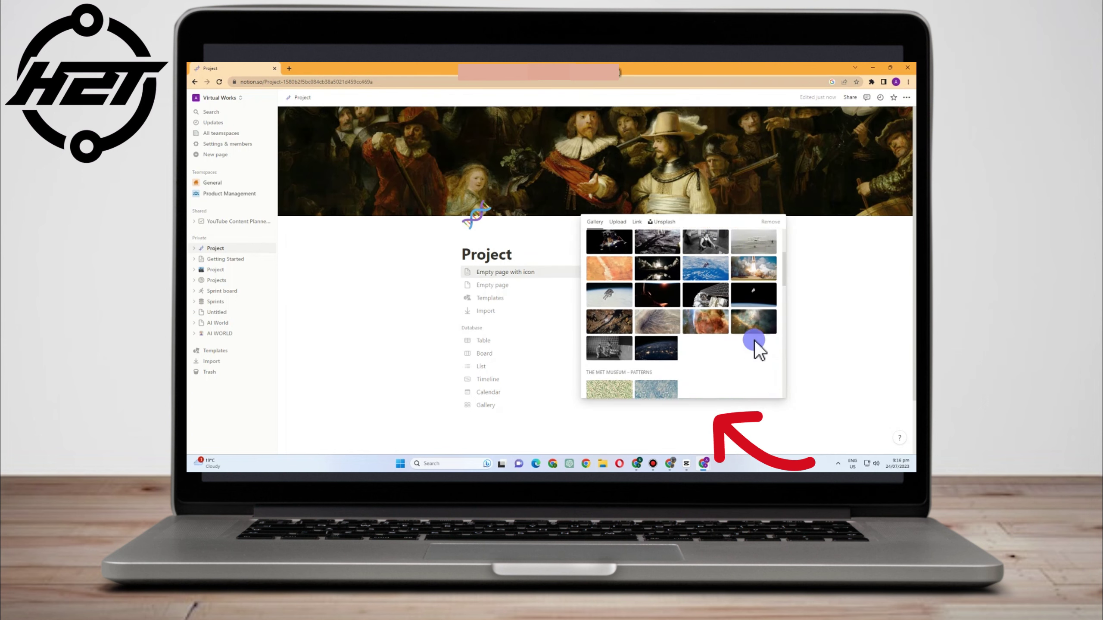
pyautogui.click(660, 317)
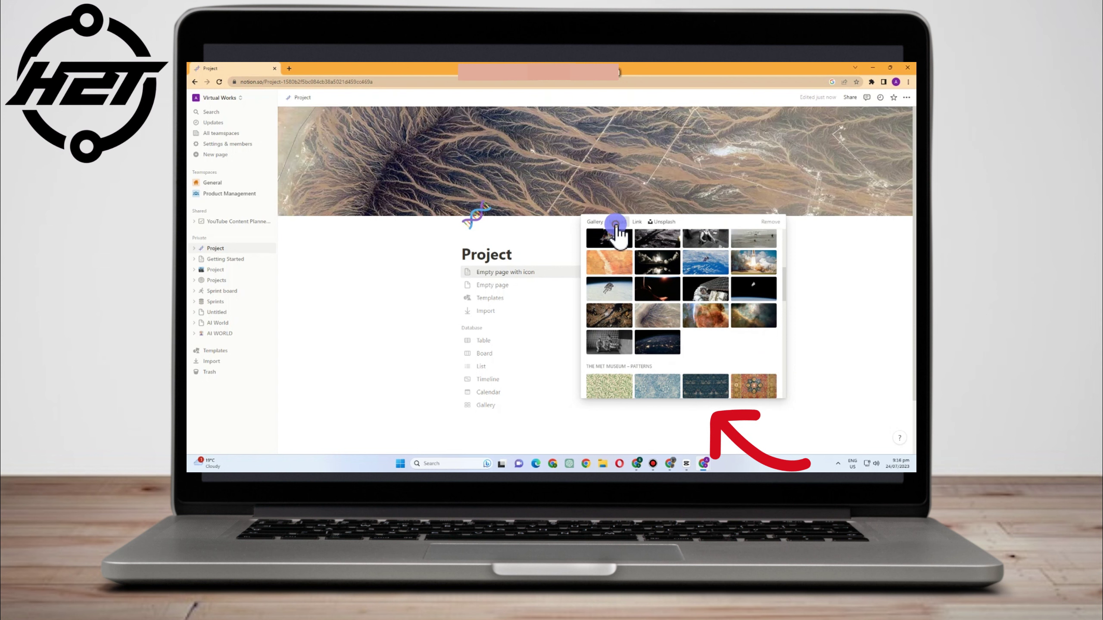
# Look through the upload and link cover sources, and replace the cover with the Unsplash photo of the white instant camera
pyautogui.click(617, 222)
pyautogui.click(638, 222)
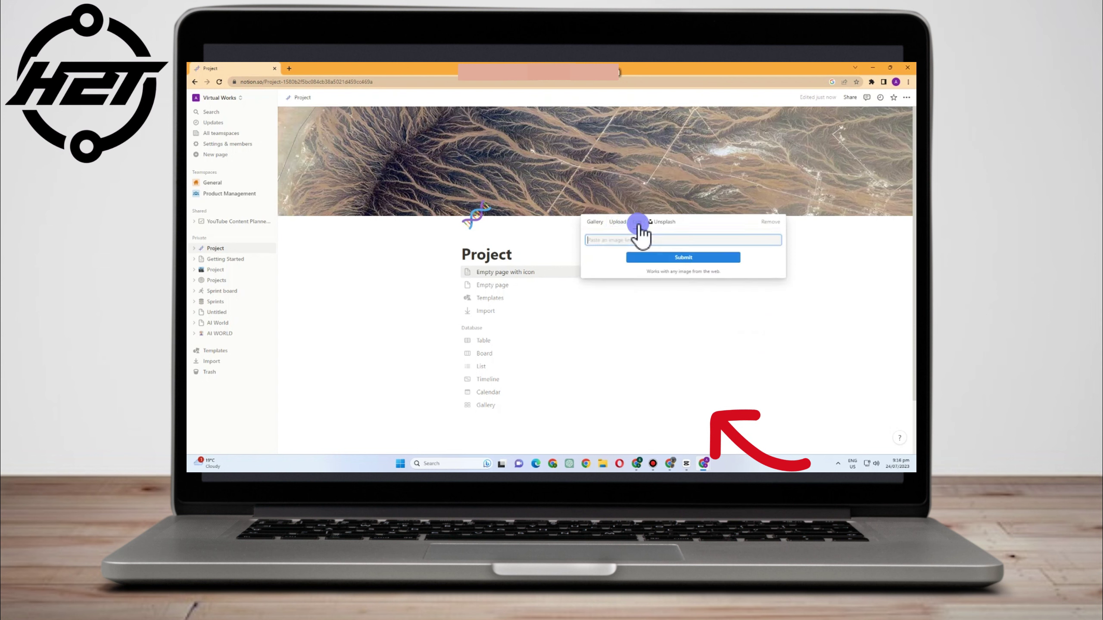
pyautogui.click(661, 222)
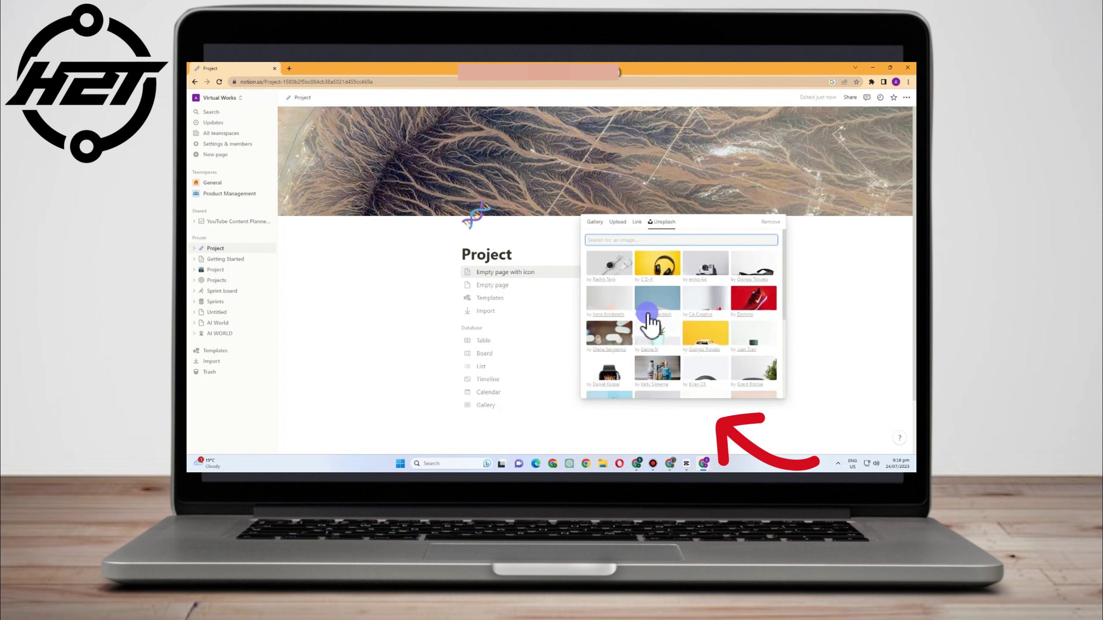
pyautogui.click(621, 269)
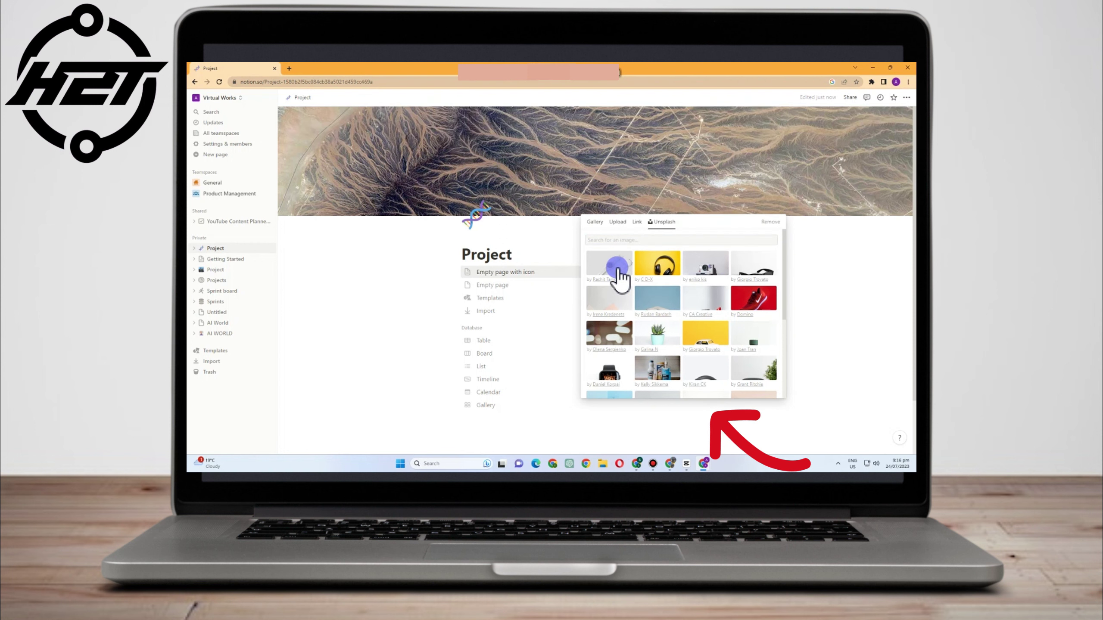
pyautogui.click(619, 271)
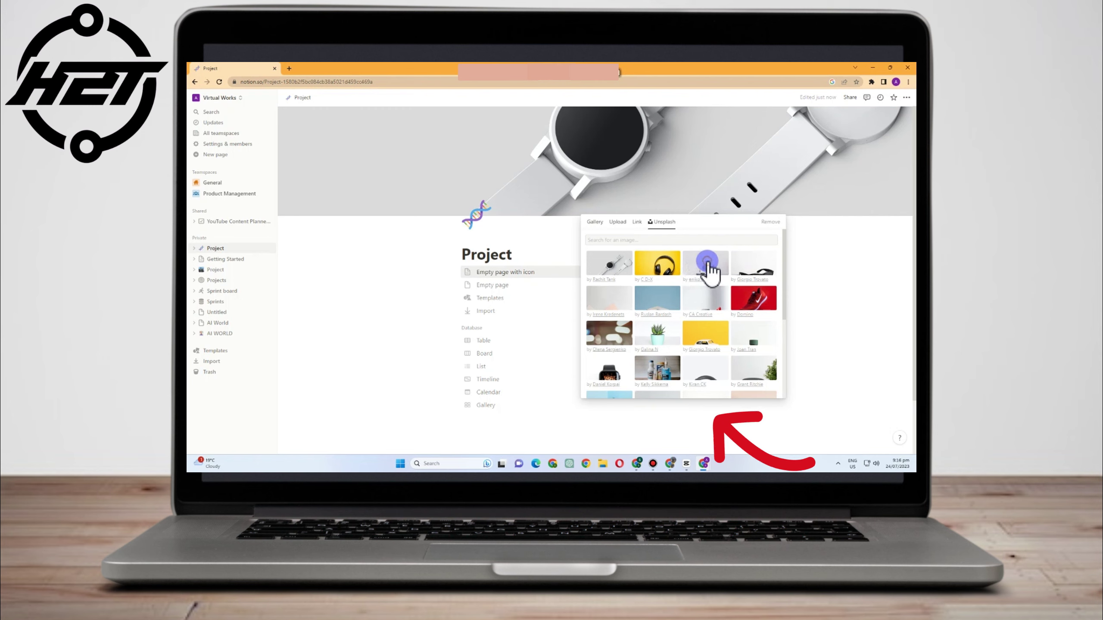
pyautogui.click(407, 303)
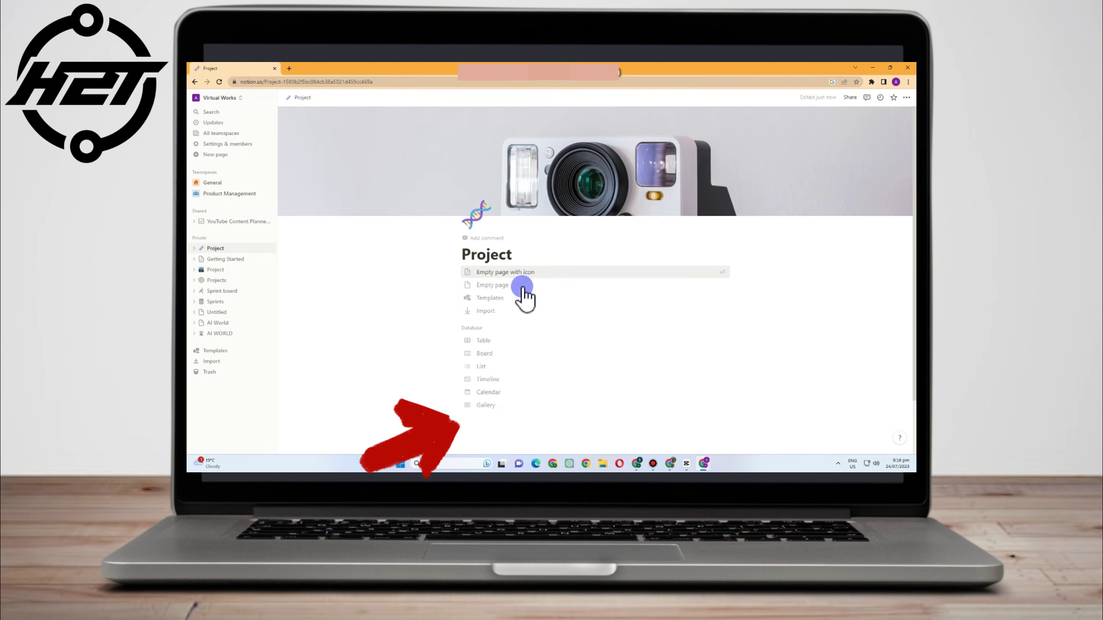
# Start the page body as an empty page with icon and view the block types the first line can turn into
pyautogui.click(523, 274)
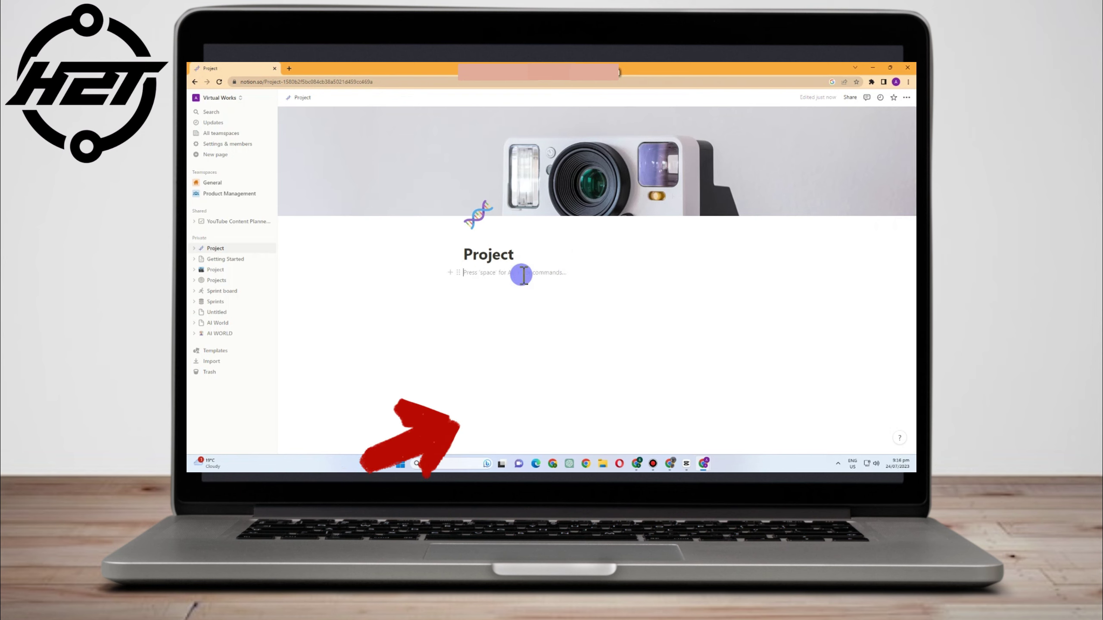
pyautogui.click(459, 273)
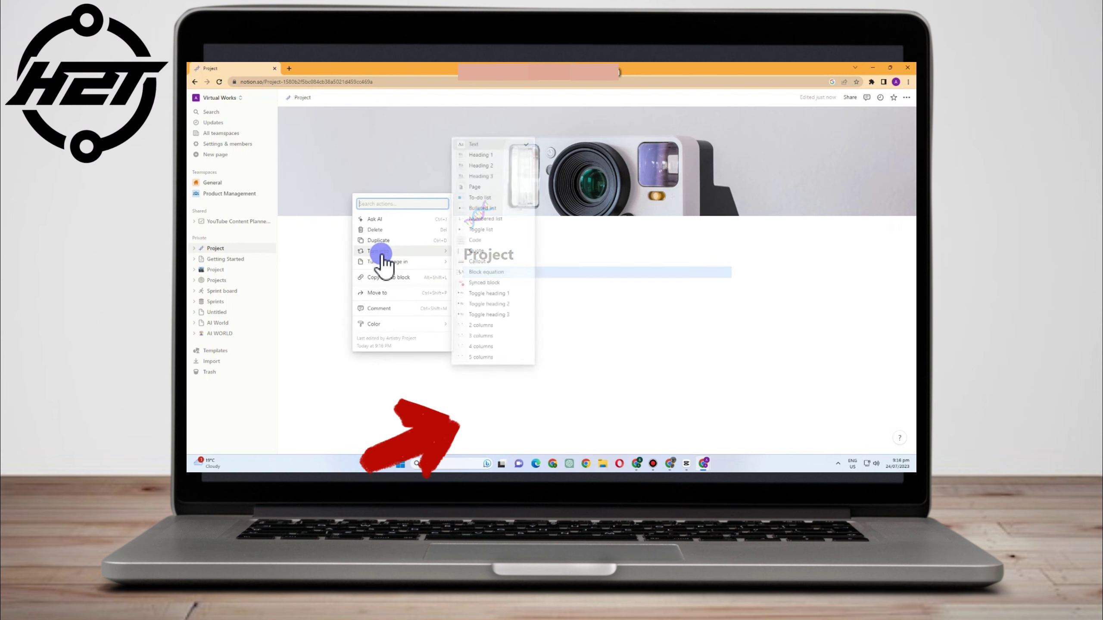
pyautogui.click(501, 280)
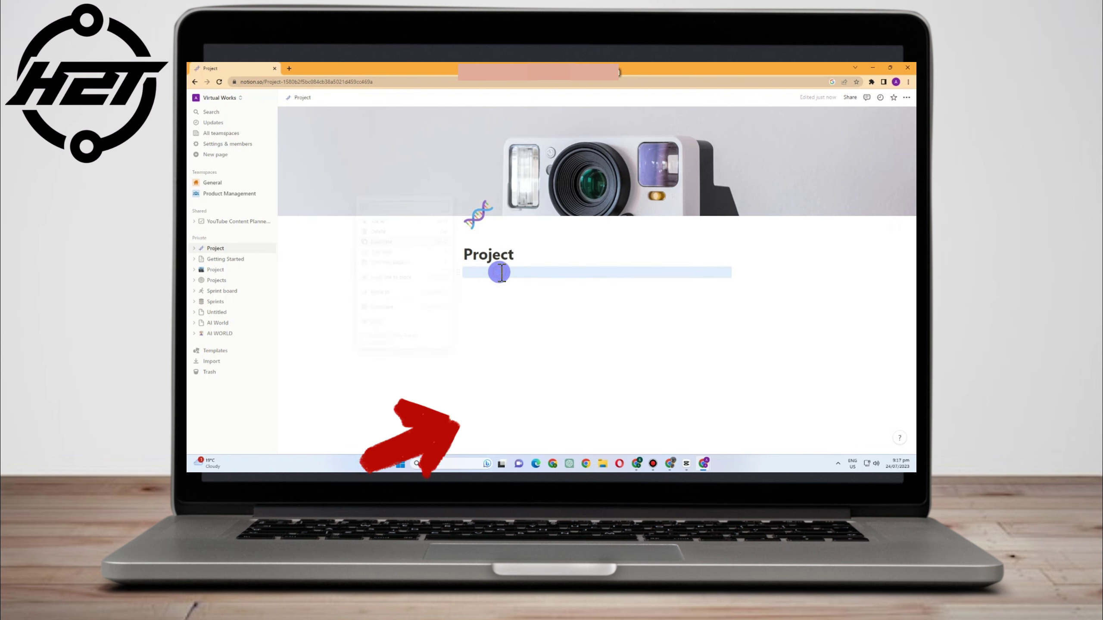
# Open the AI writing prompt on the empty line and review its draft types, AI blocks and recent prompts
pyautogui.click(505, 274)
pyautogui.press('space')
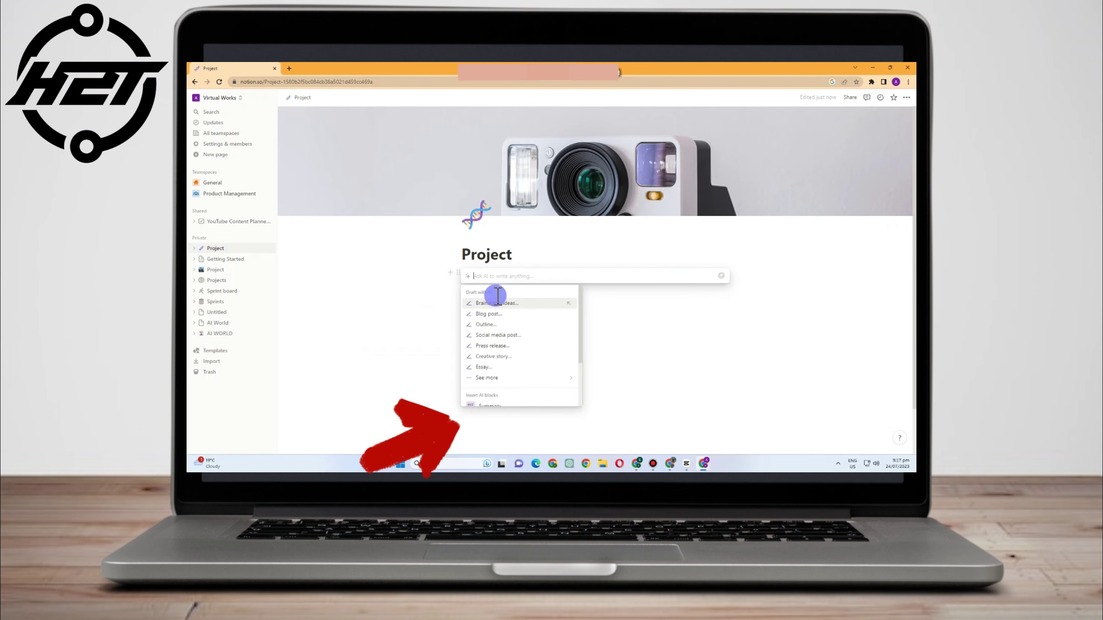
pyautogui.scroll(-2, 503, 319)
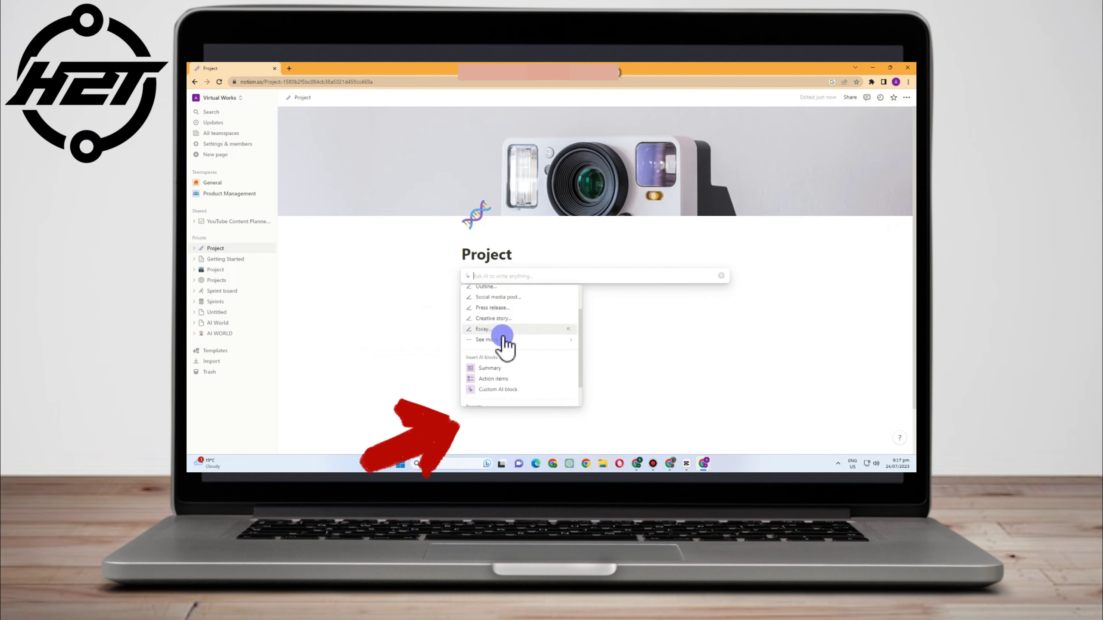
pyautogui.moveTo(505, 334)
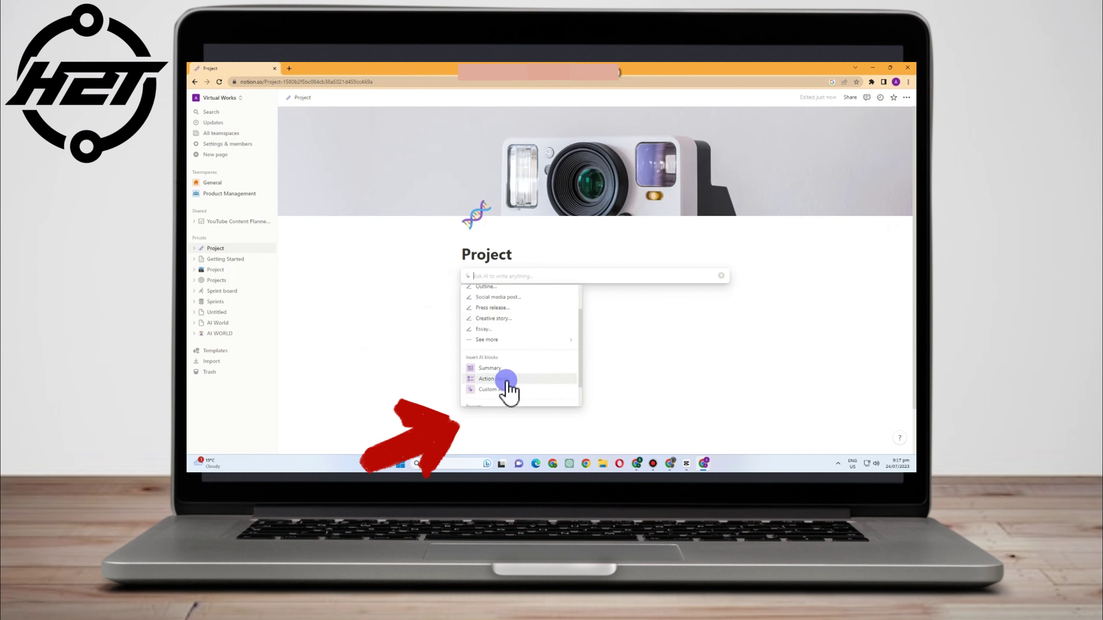
pyautogui.scroll(-5, 507, 395)
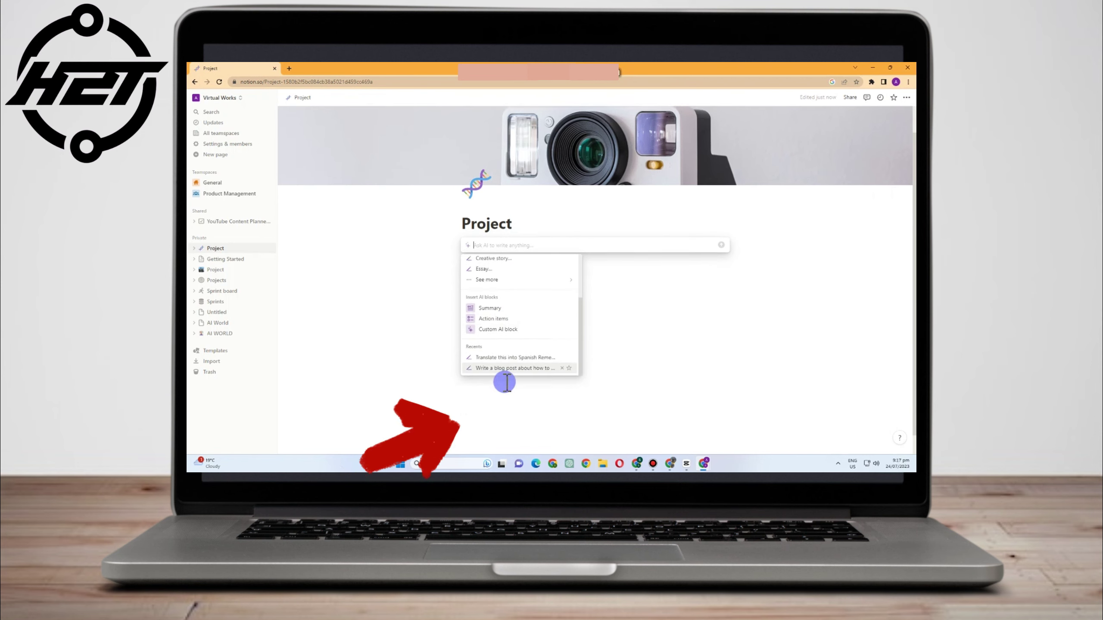
pyautogui.scroll(5, 514, 305)
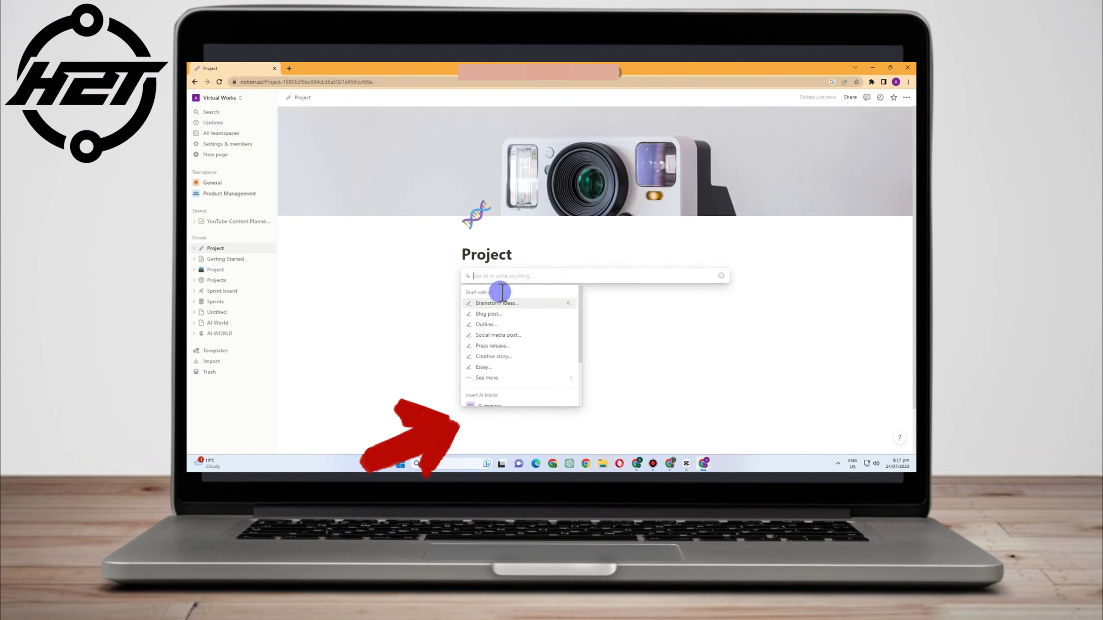
pyautogui.scroll(-3, 527, 344)
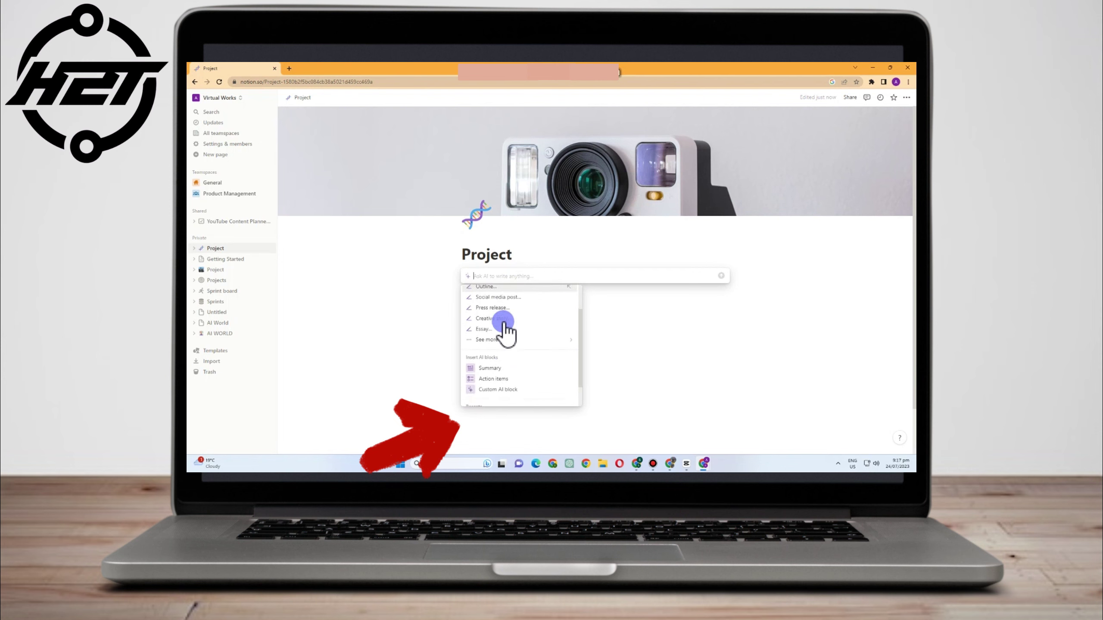
pyautogui.click(456, 274)
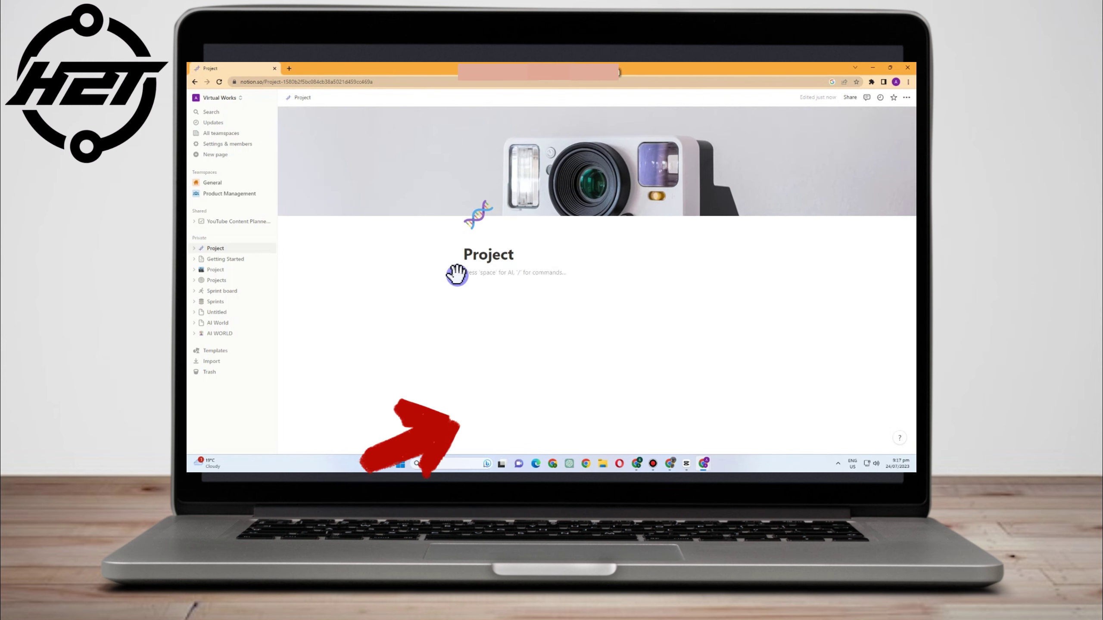
# Insert two to-do list items below the Project title
pyautogui.click(454, 274)
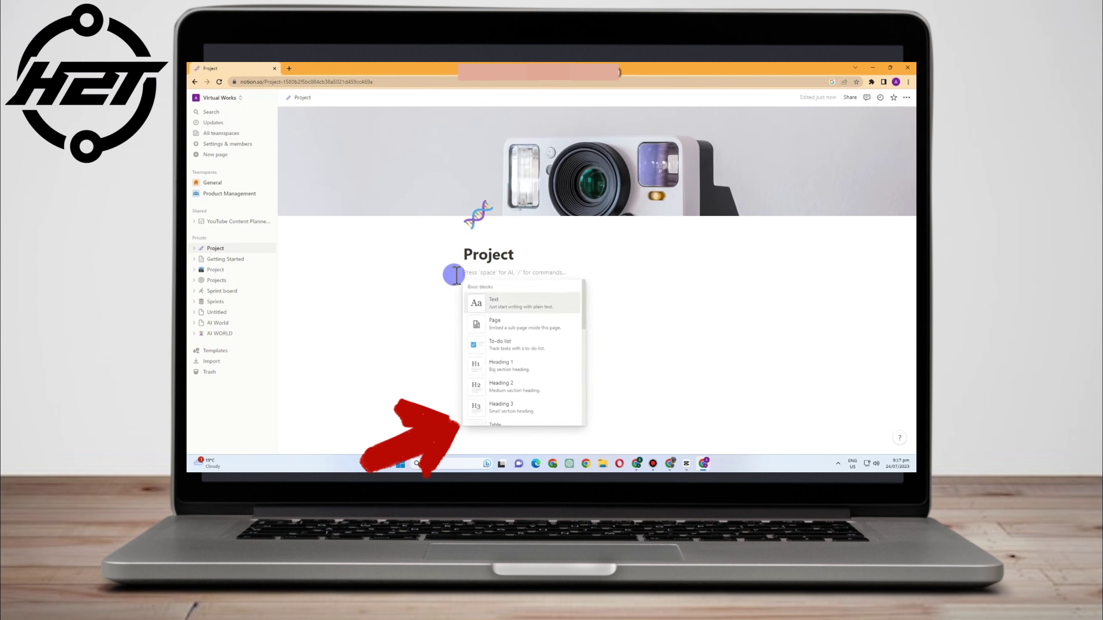
pyautogui.click(526, 347)
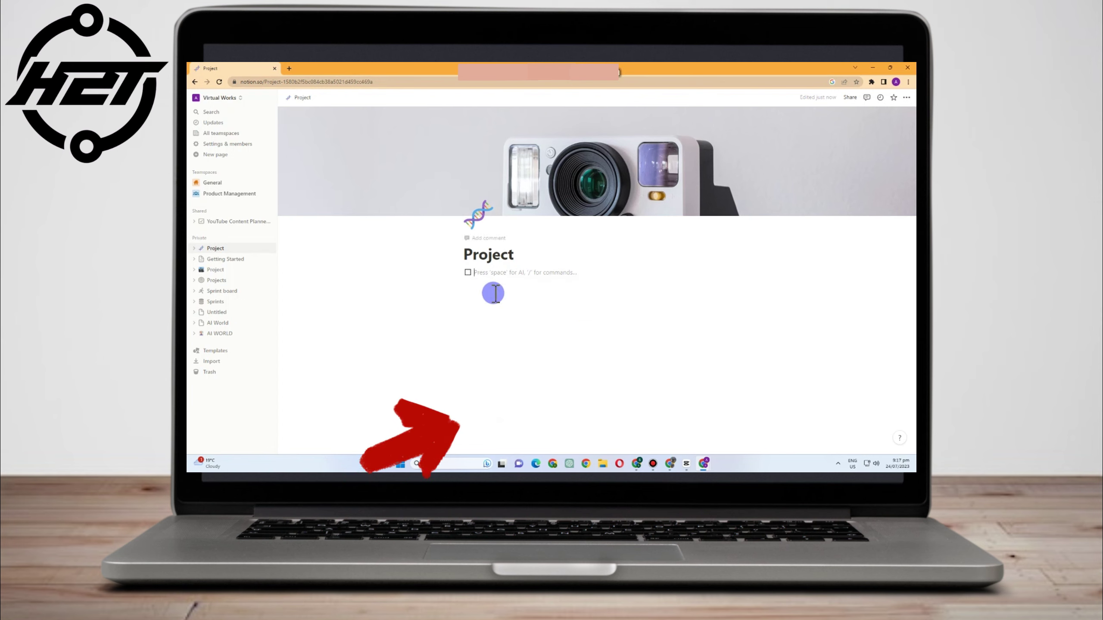
pyautogui.click(458, 272)
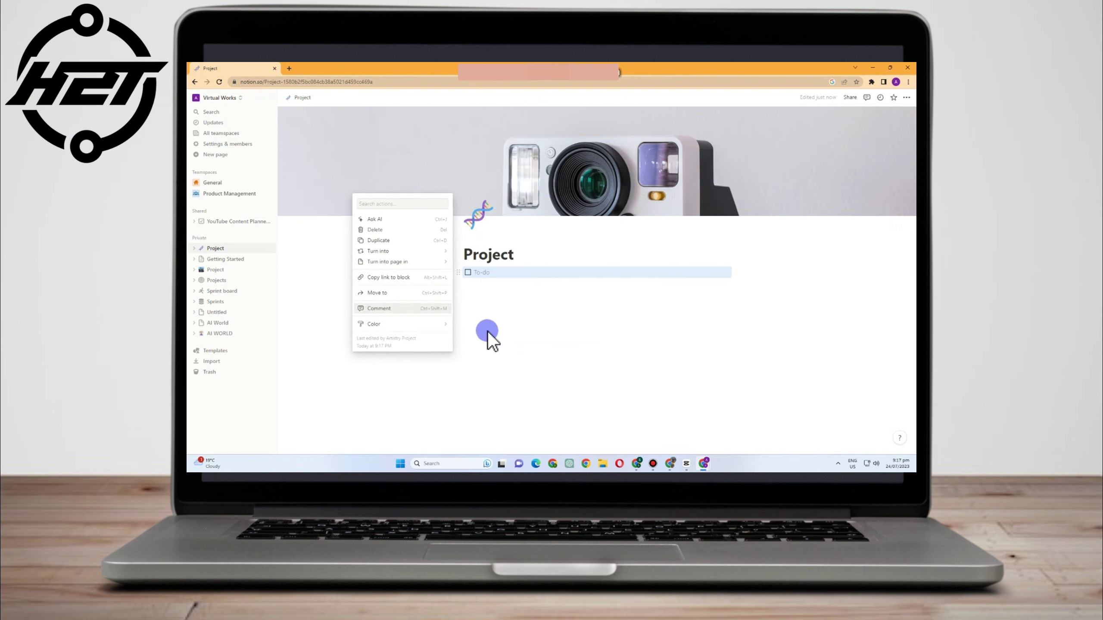
pyautogui.click(487, 331)
pyautogui.click(451, 273)
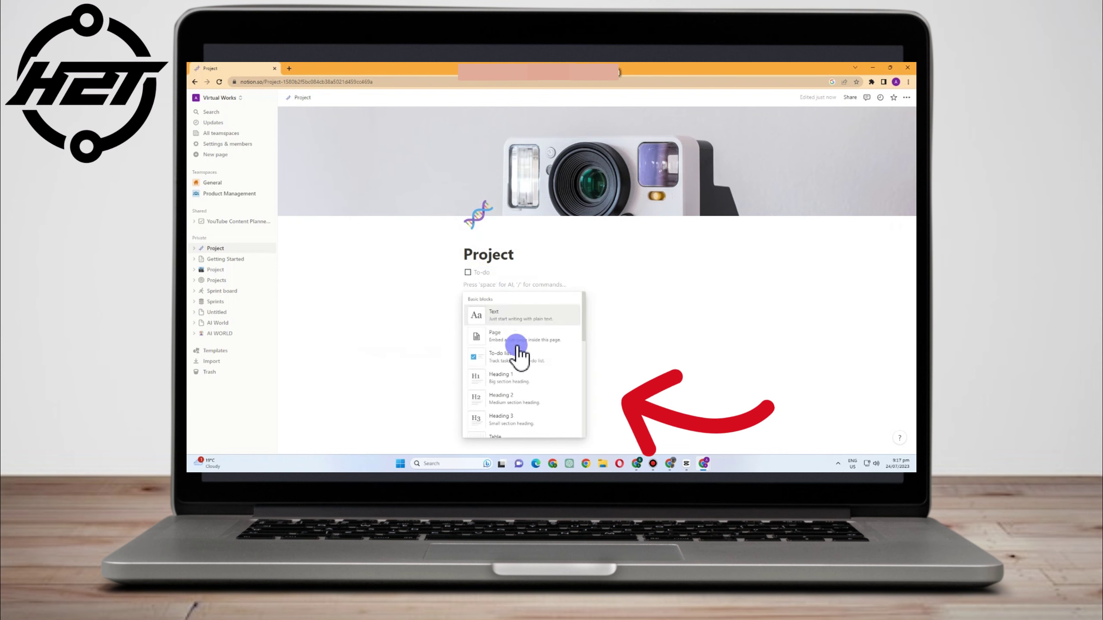
pyautogui.click(552, 358)
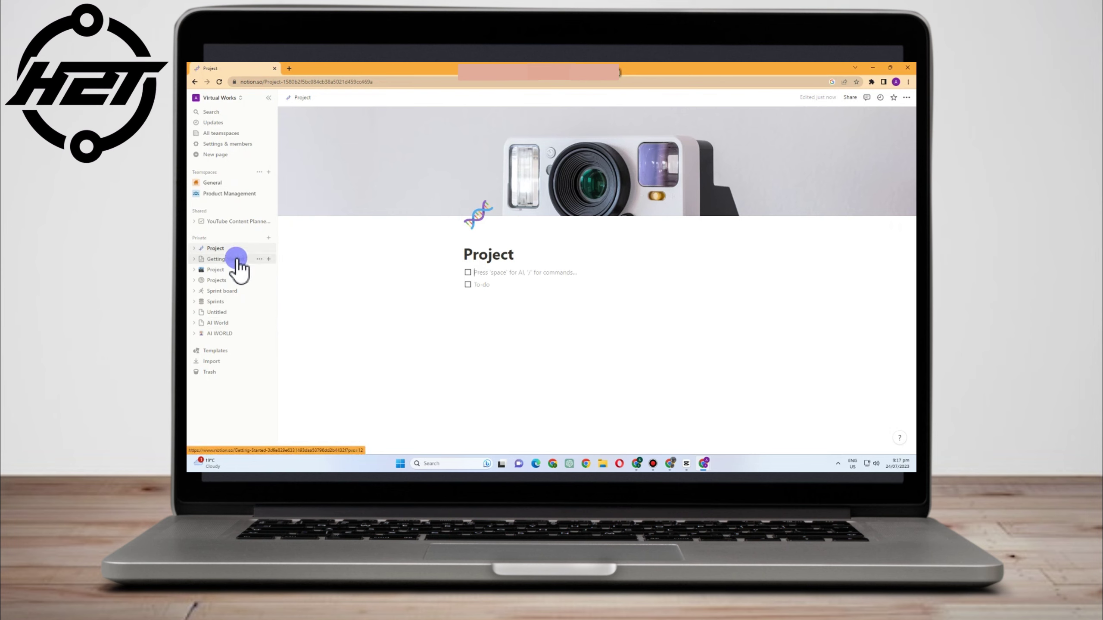
# Add a board subpage with a new database under the new Project page and title it "Priority"
pyautogui.click(268, 248)
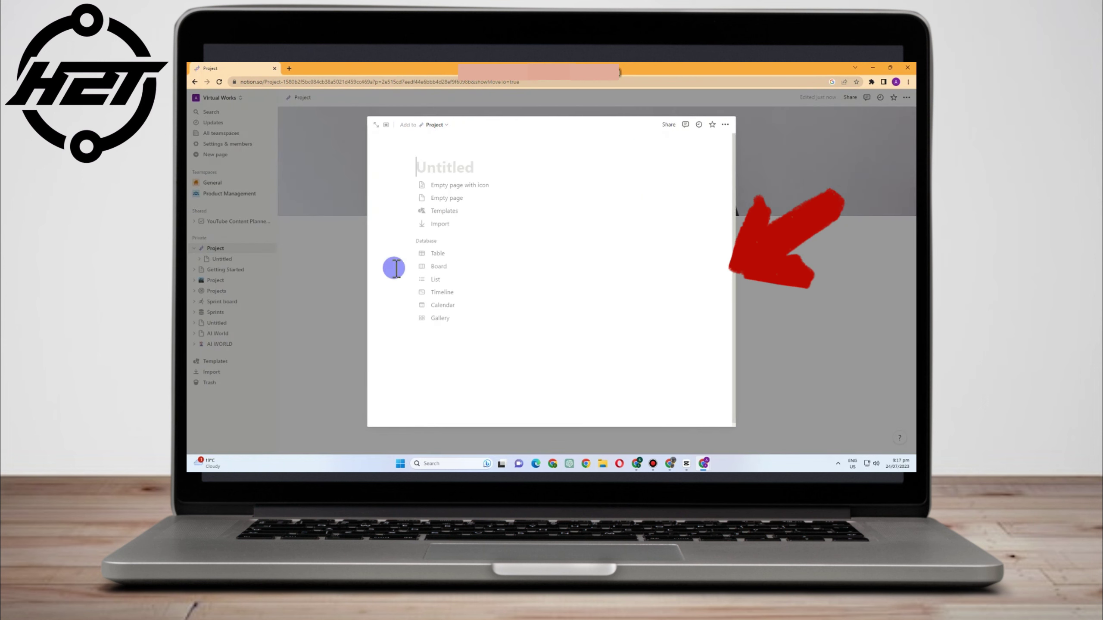
pyautogui.click(447, 266)
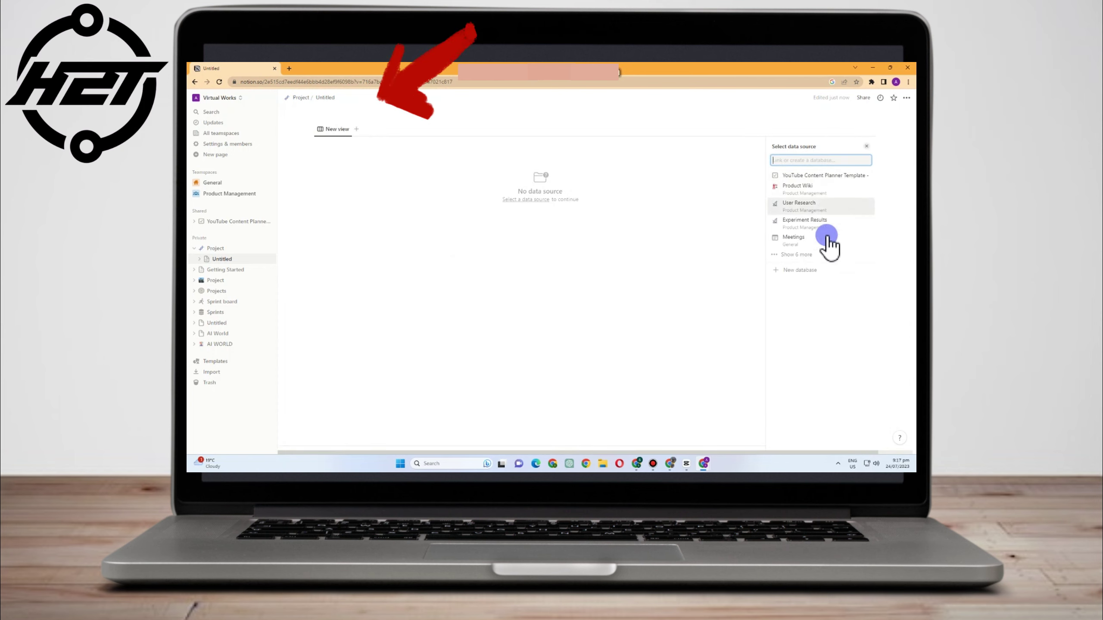
pyautogui.click(812, 271)
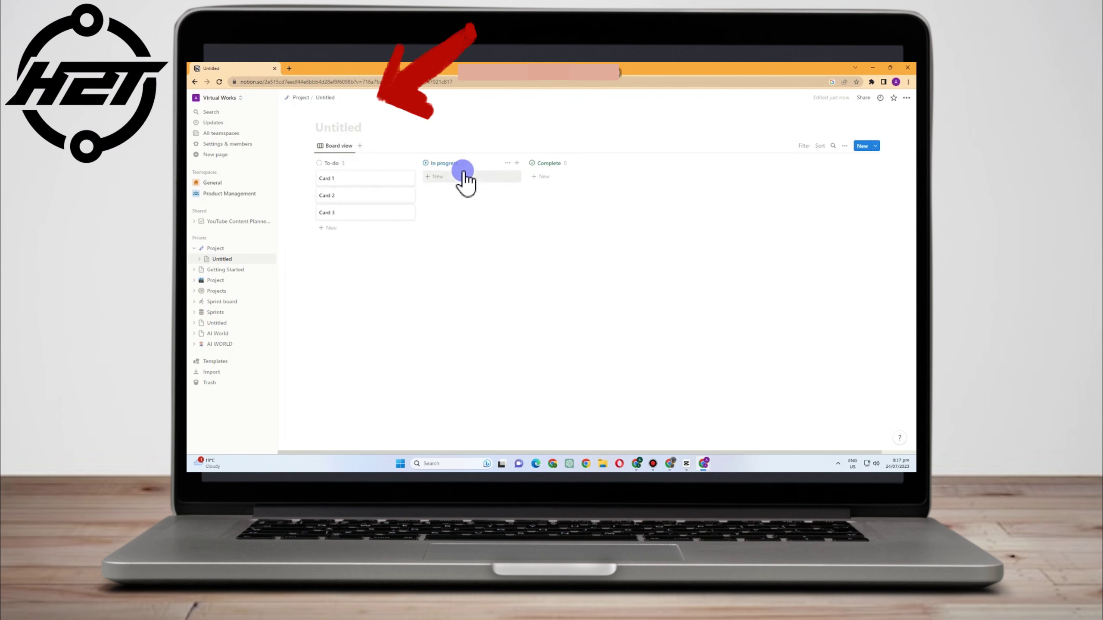
pyautogui.click(326, 128)
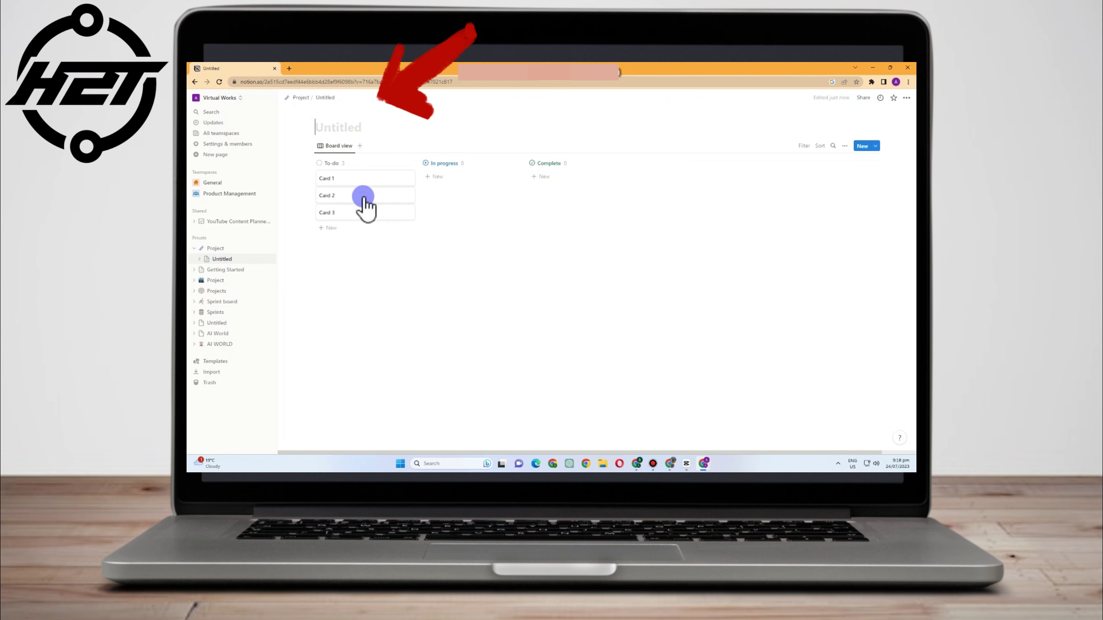
pyautogui.write('Priority')
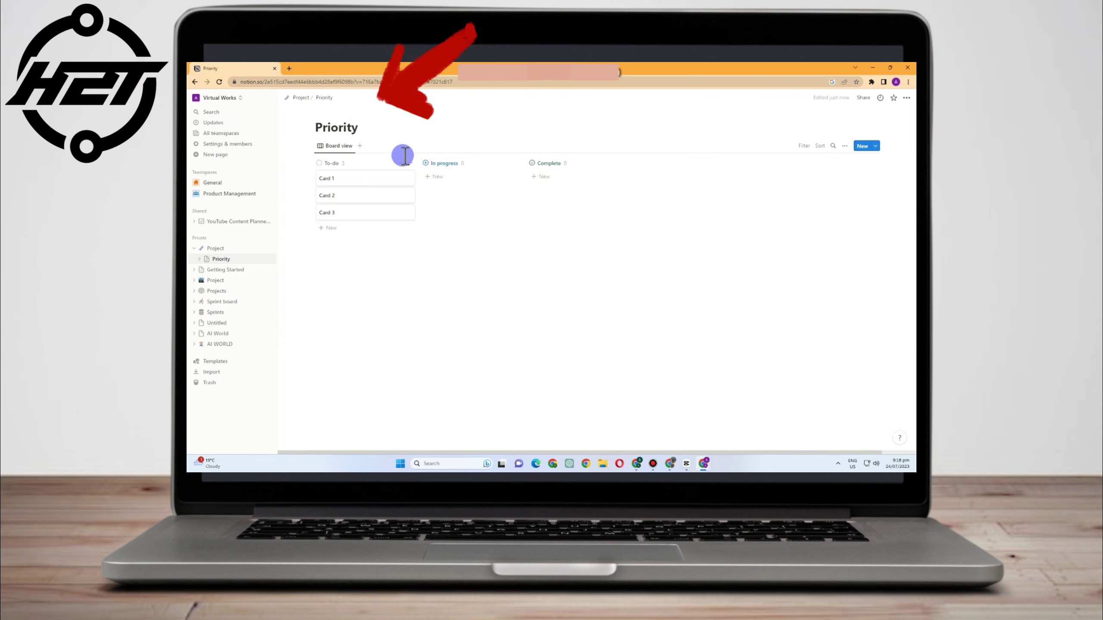
# Rename the Priority database's board view to "Work"
pyautogui.click(343, 148)
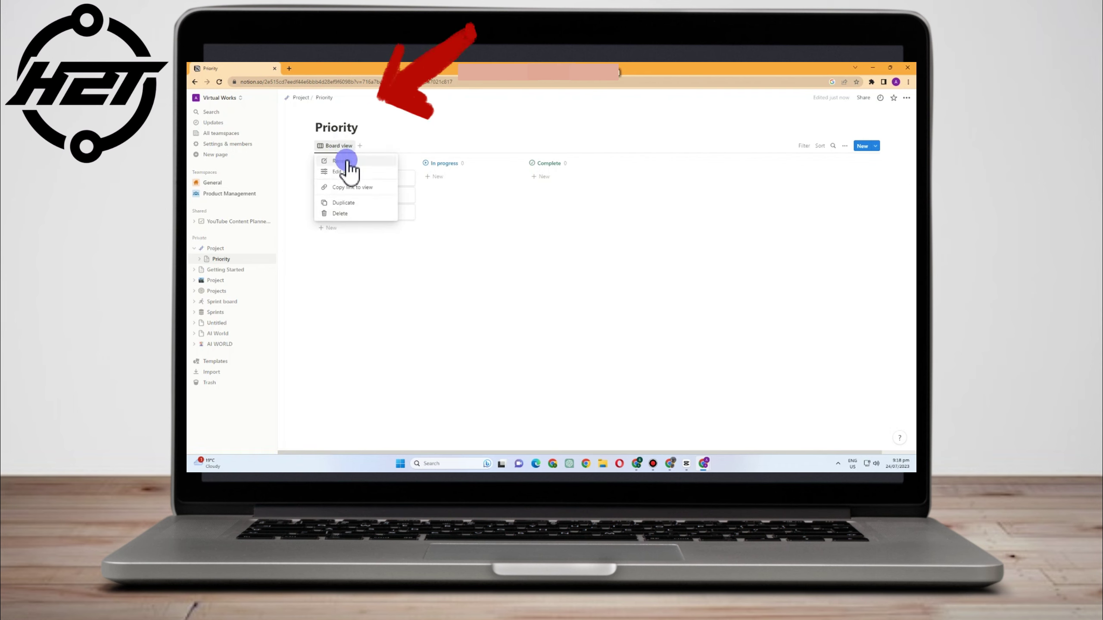
pyautogui.click(347, 169)
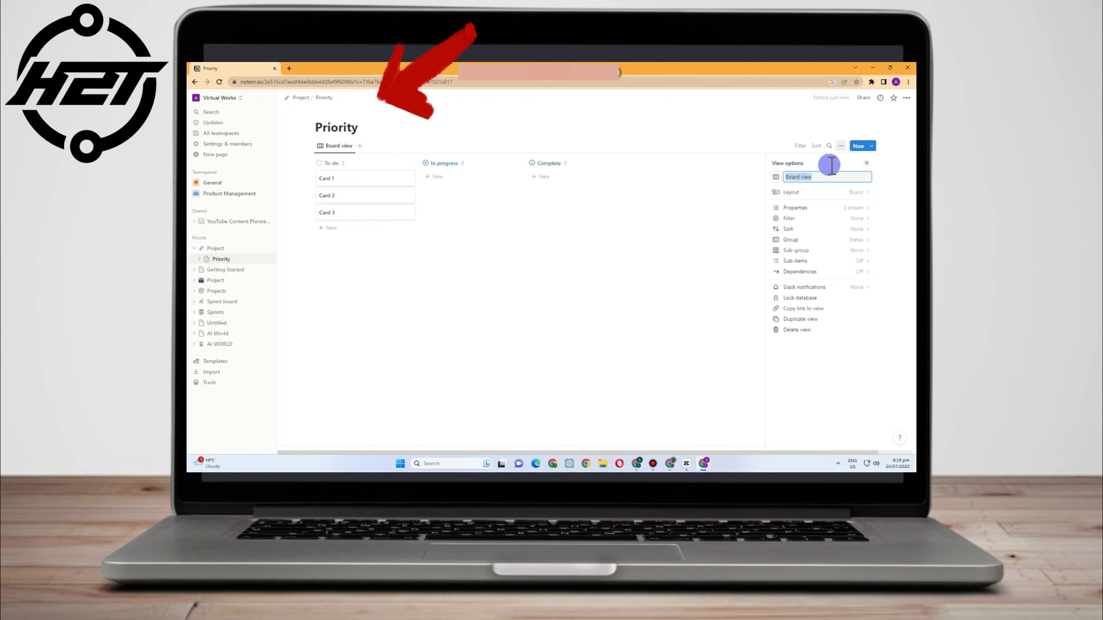
pyautogui.write('Work')
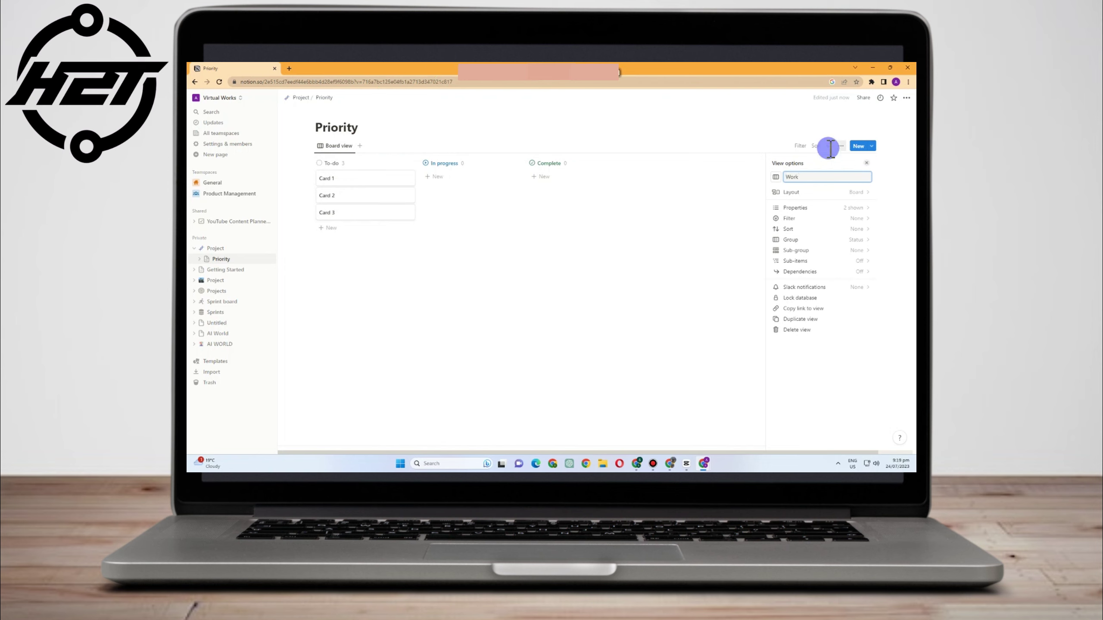
pyautogui.click(688, 252)
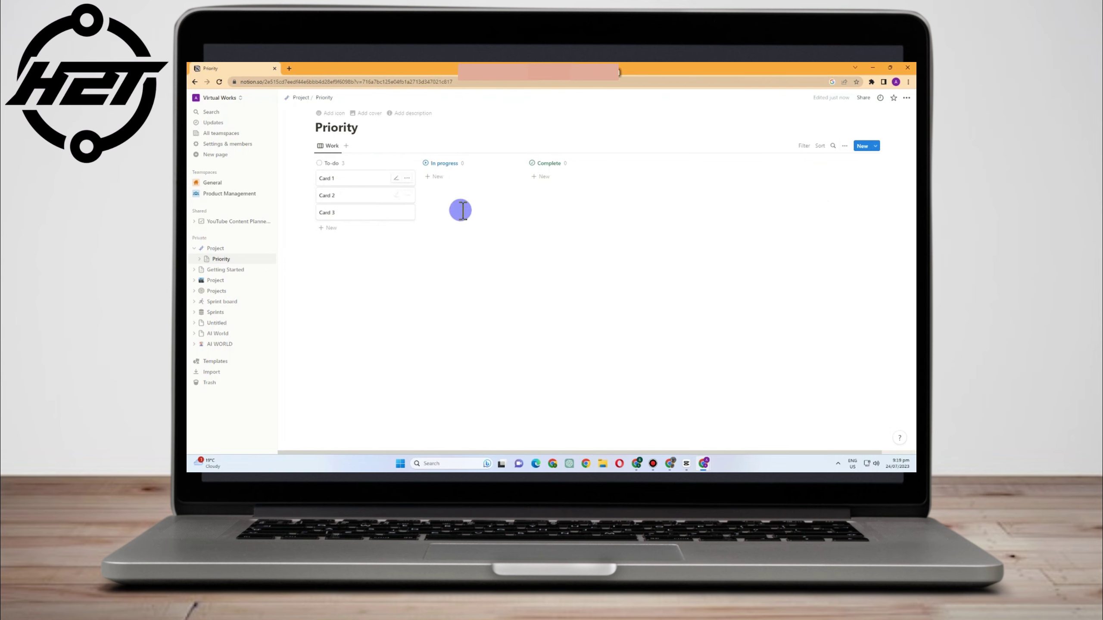
# Rename Card 1 to "Communication" and set its status to In progress
pyautogui.click(336, 179)
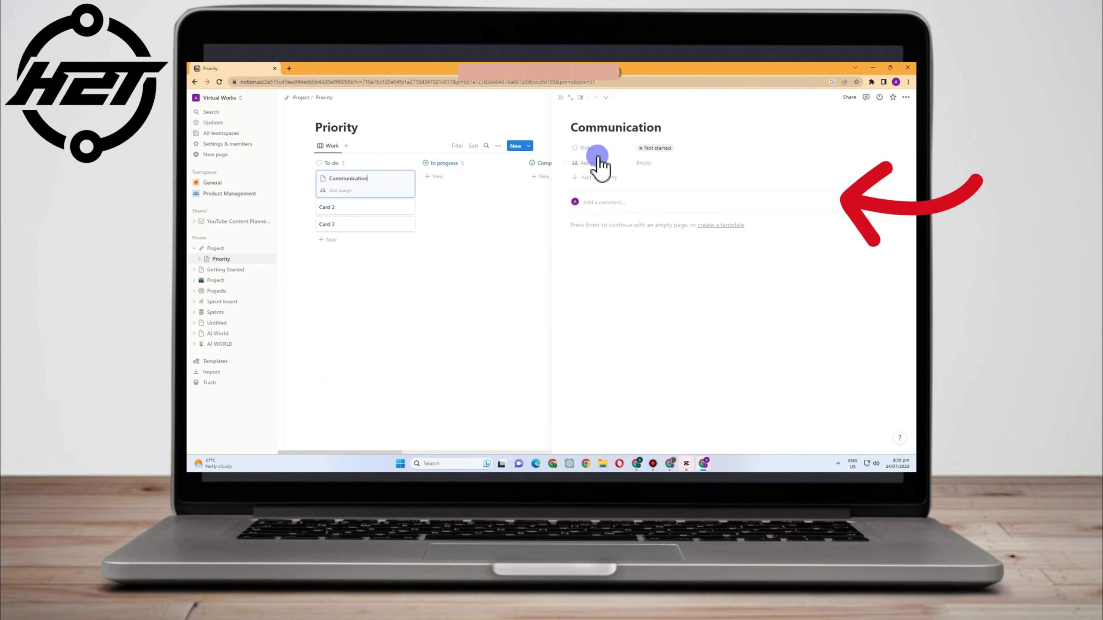
pyautogui.click(592, 147)
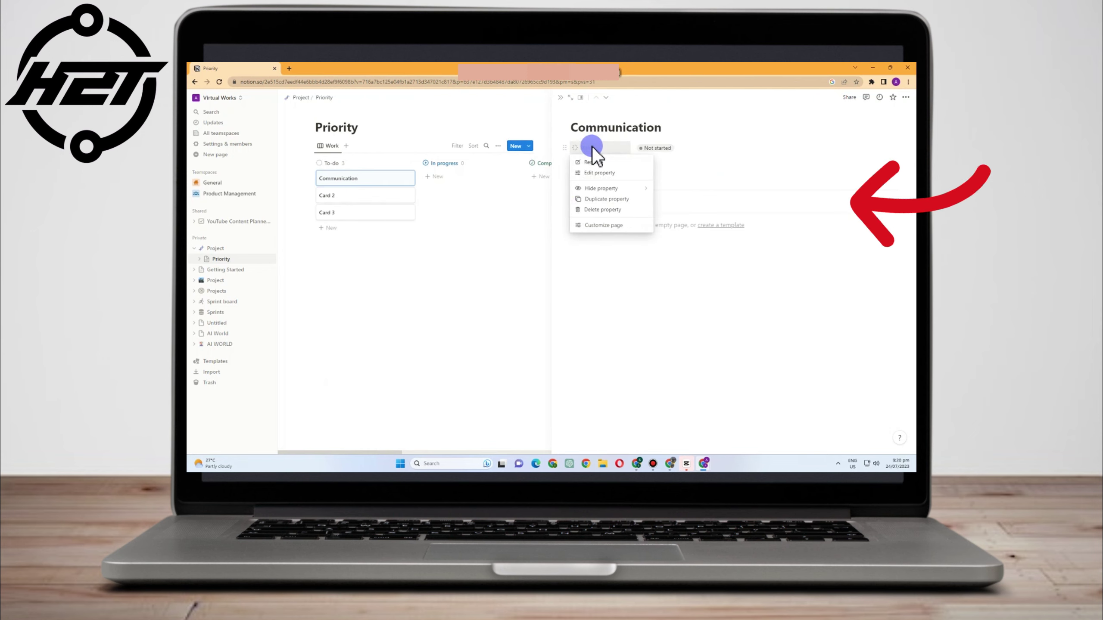
pyautogui.click(661, 150)
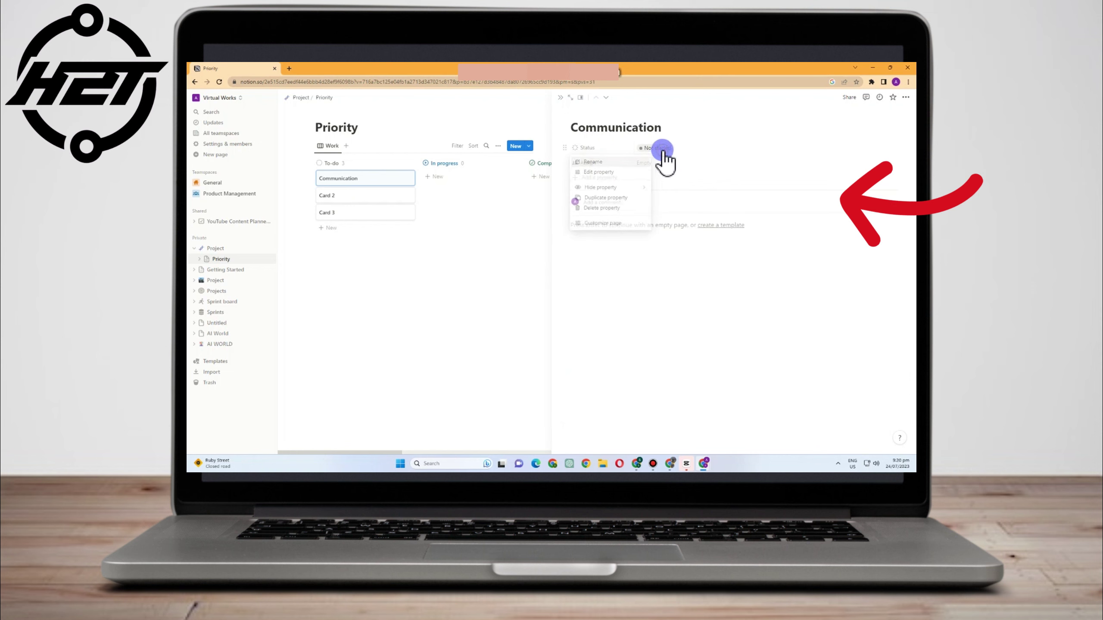
pyautogui.click(664, 149)
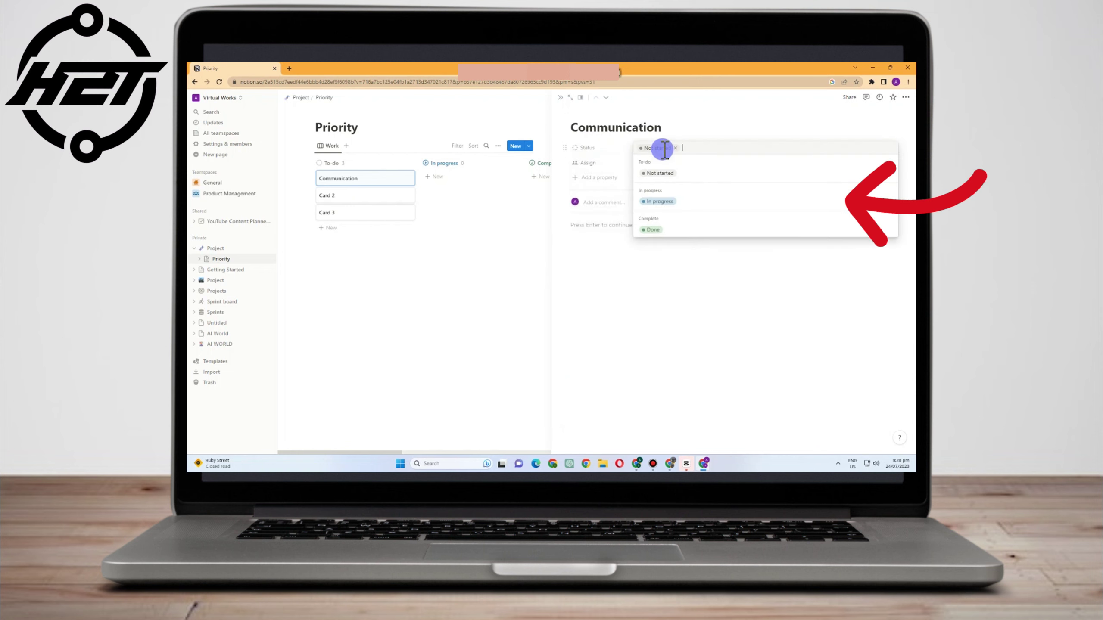
pyautogui.click(659, 201)
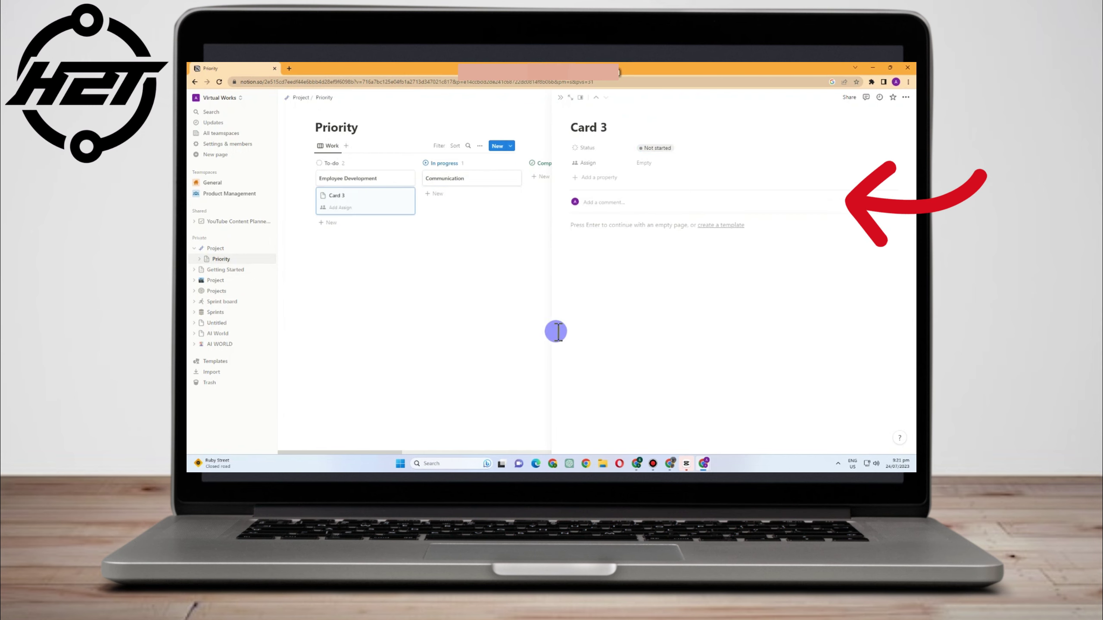
# Rename Card 3 in the To-do column to "Goal Setting" and close its page preview
pyautogui.click(355, 195)
pyautogui.moveTo(351, 198); pyautogui.dragTo(327, 196)
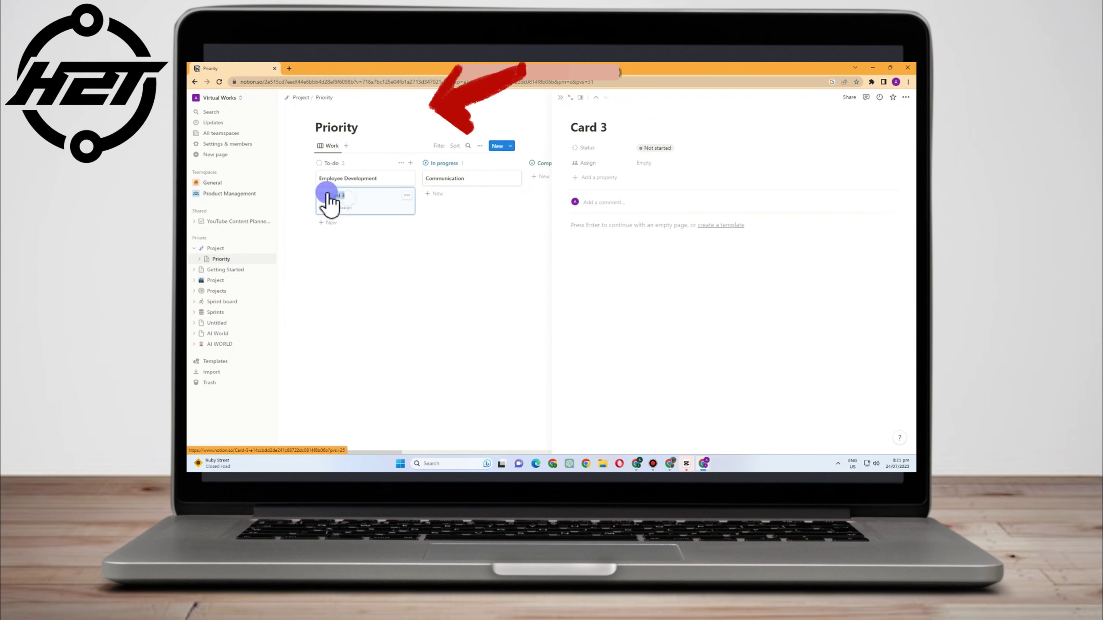
pyautogui.click(491, 315)
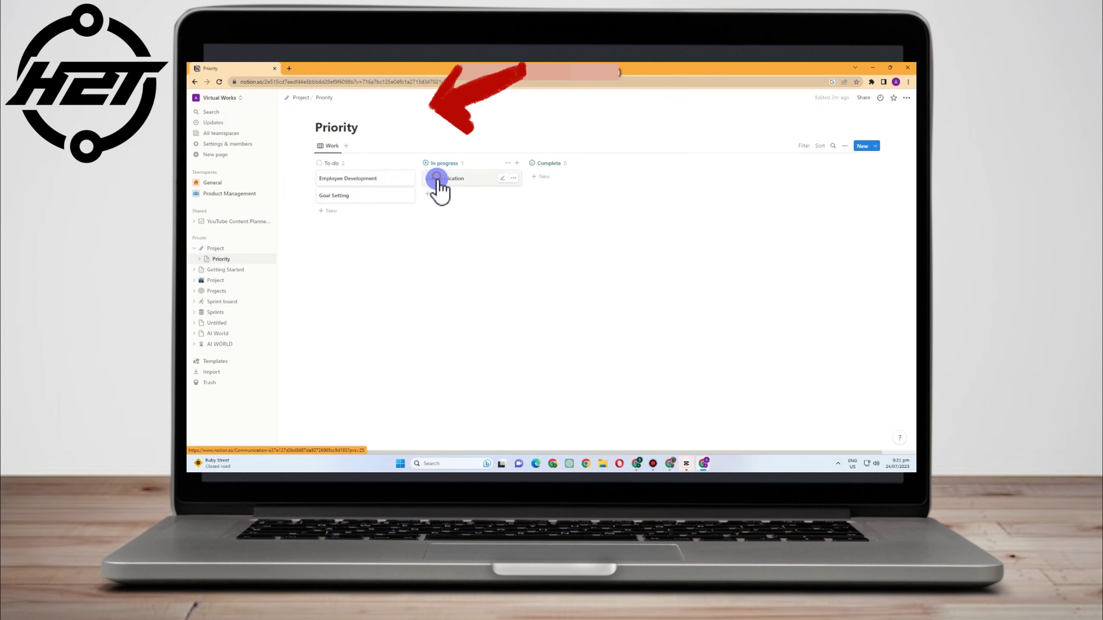
# Move the Communication card to To-do and the Employee Development and Goal Setting cards to In progress, trying Goal Setting under Complete first
pyautogui.moveTo(436, 178)
pyautogui.mouseDown()
pyautogui.moveTo(340, 187)
pyautogui.moveTo(436, 190)
pyautogui.moveTo(434, 177)
pyautogui.mouseUp()
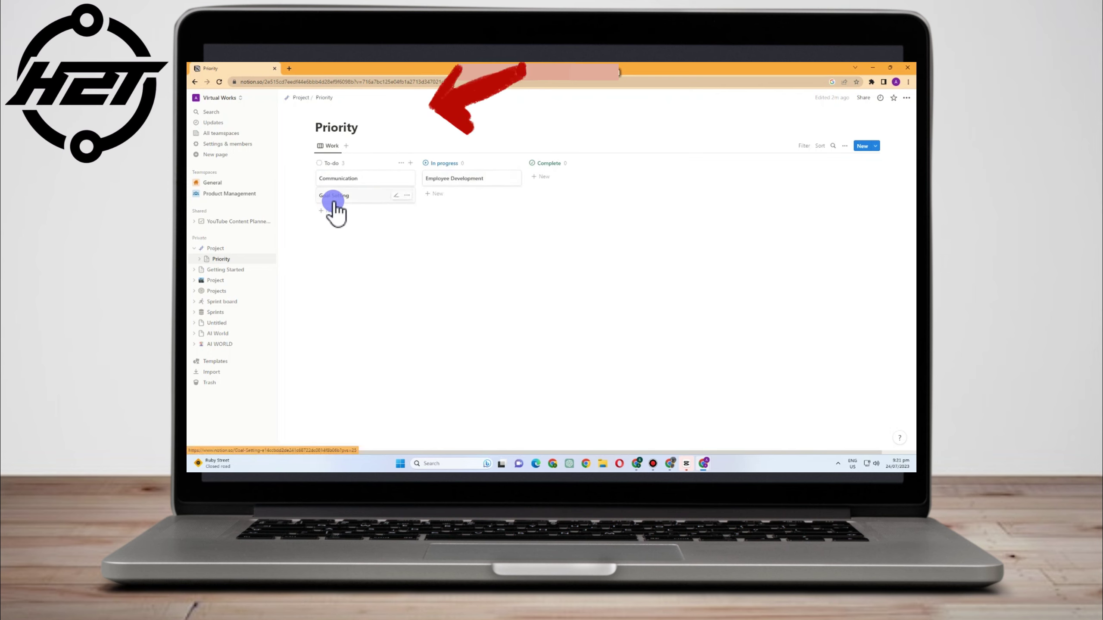
pyautogui.moveTo(335, 196); pyautogui.dragTo(499, 197)
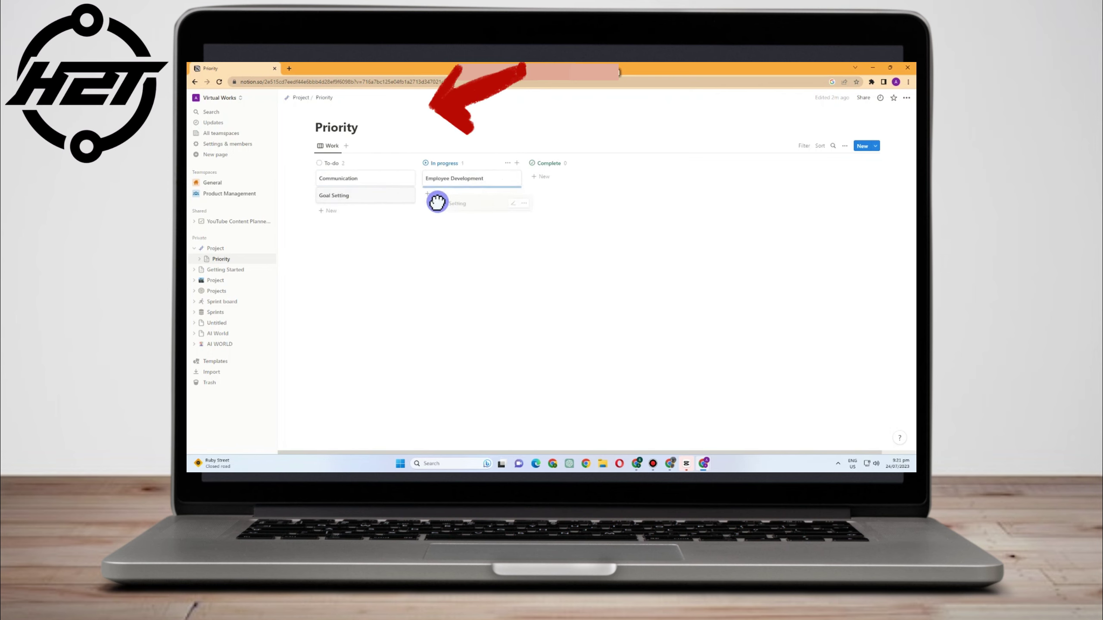
pyautogui.moveTo(391, 202); pyautogui.dragTo(551, 187)
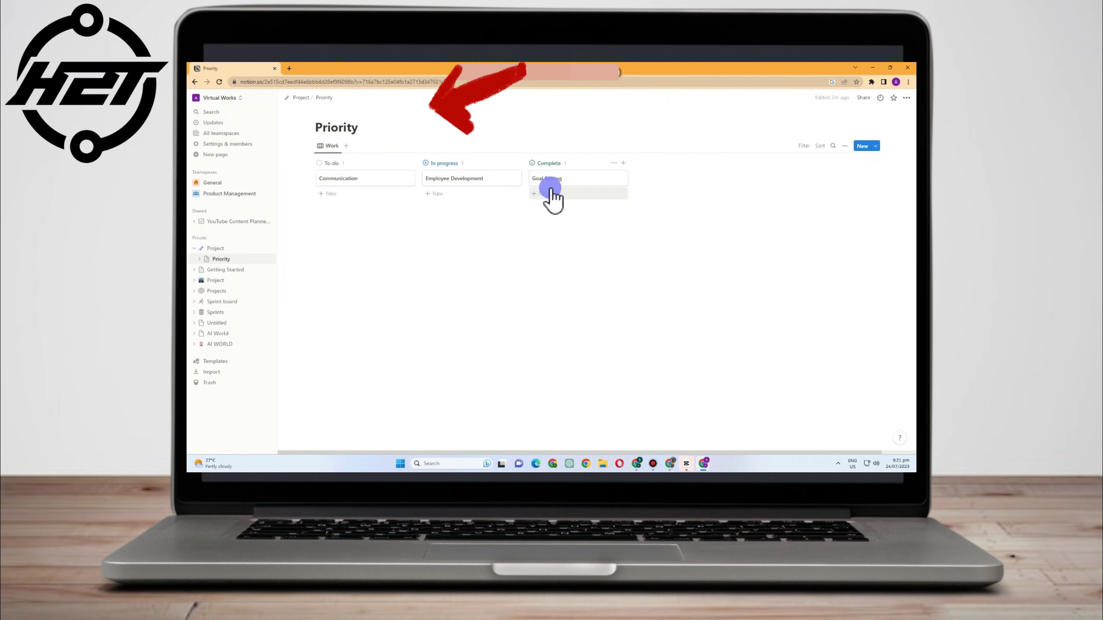
pyautogui.moveTo(556, 182); pyautogui.dragTo(458, 205)
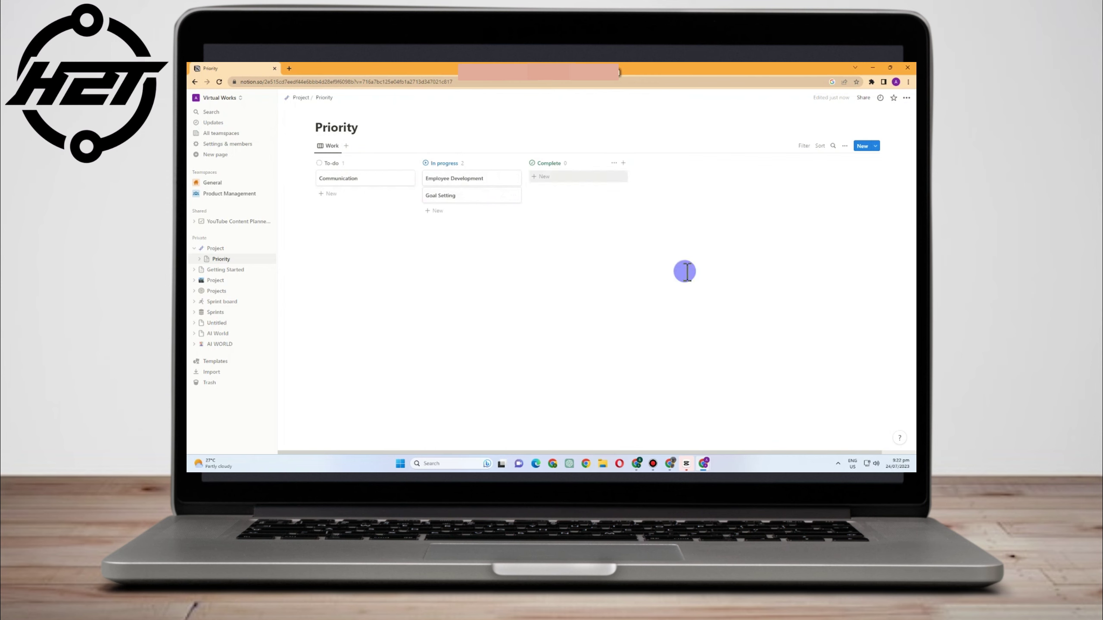
# Add a second view to the Priority database, preview the Board and List layouts, and choose the Table layout
pyautogui.click(344, 147)
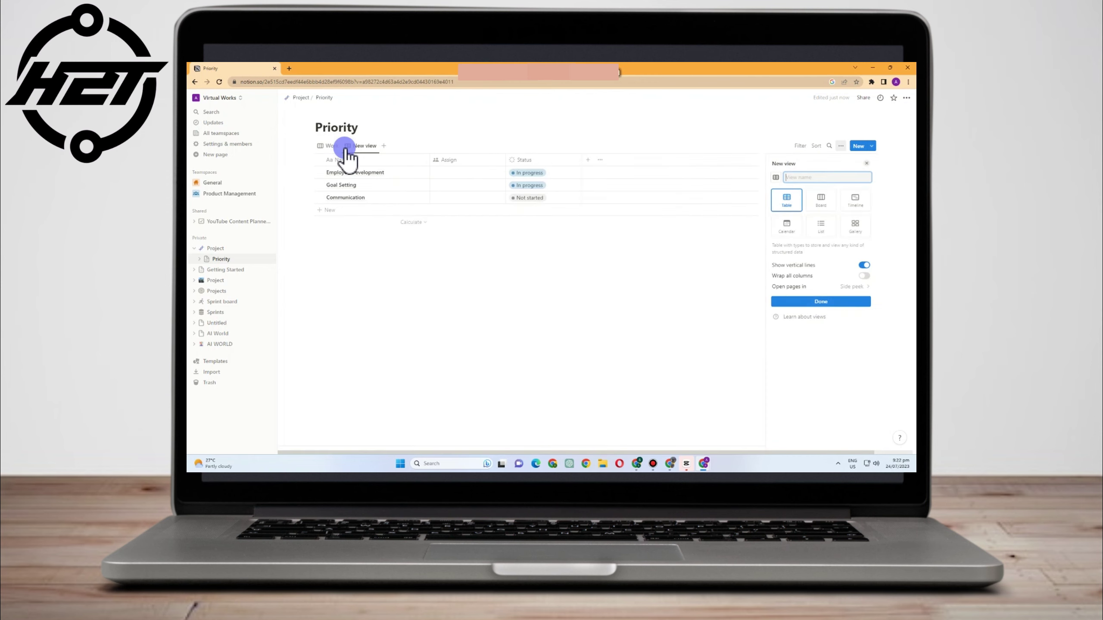
pyautogui.click(822, 201)
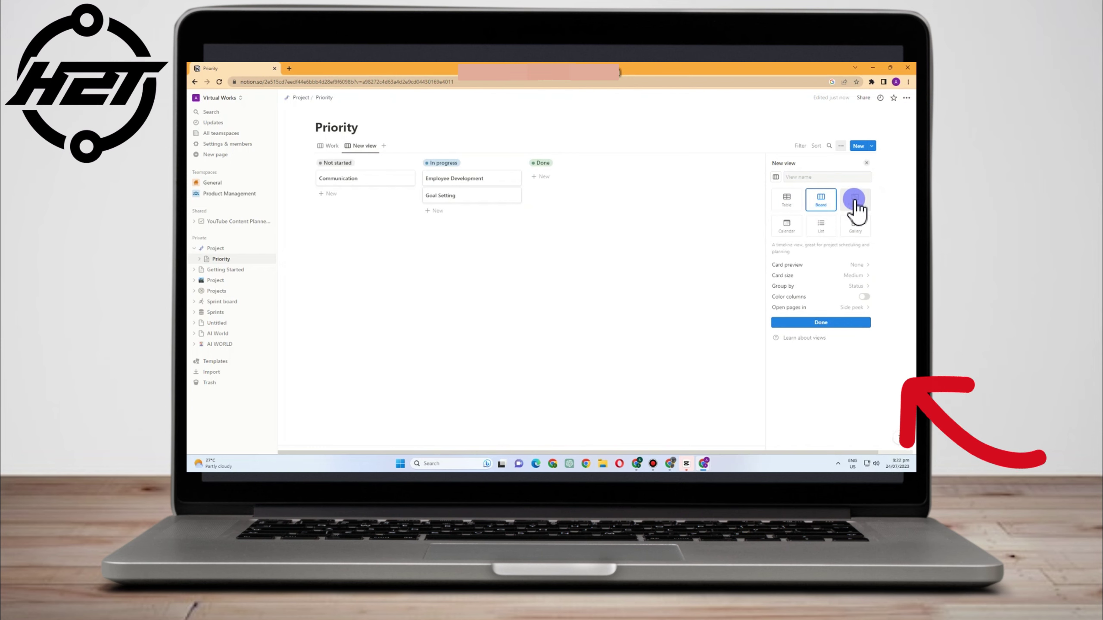
pyautogui.click(820, 226)
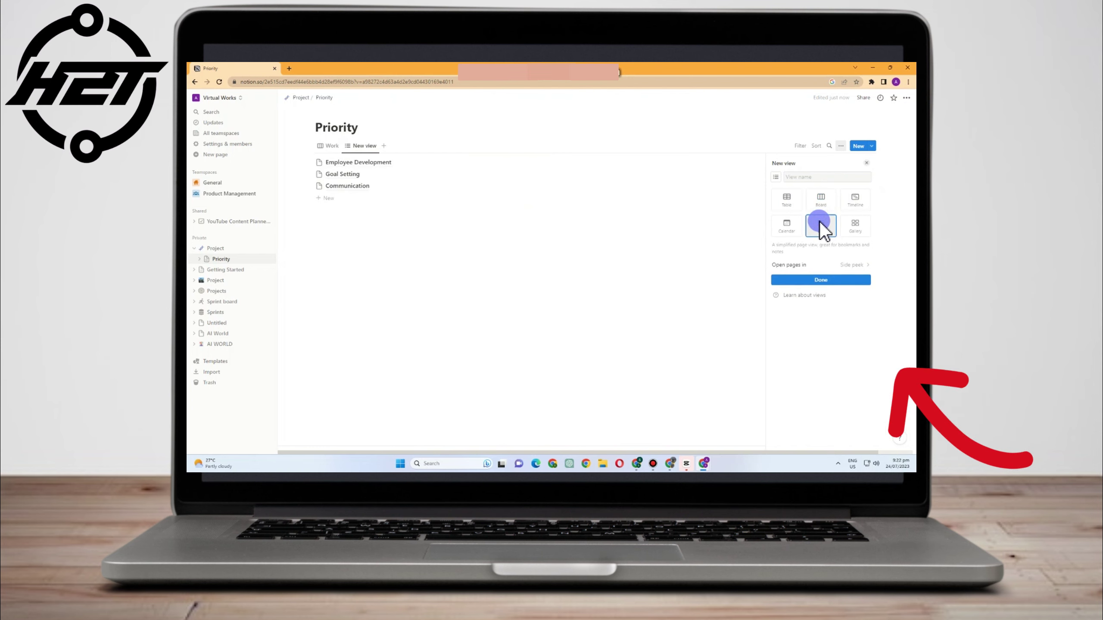
pyautogui.click(789, 199)
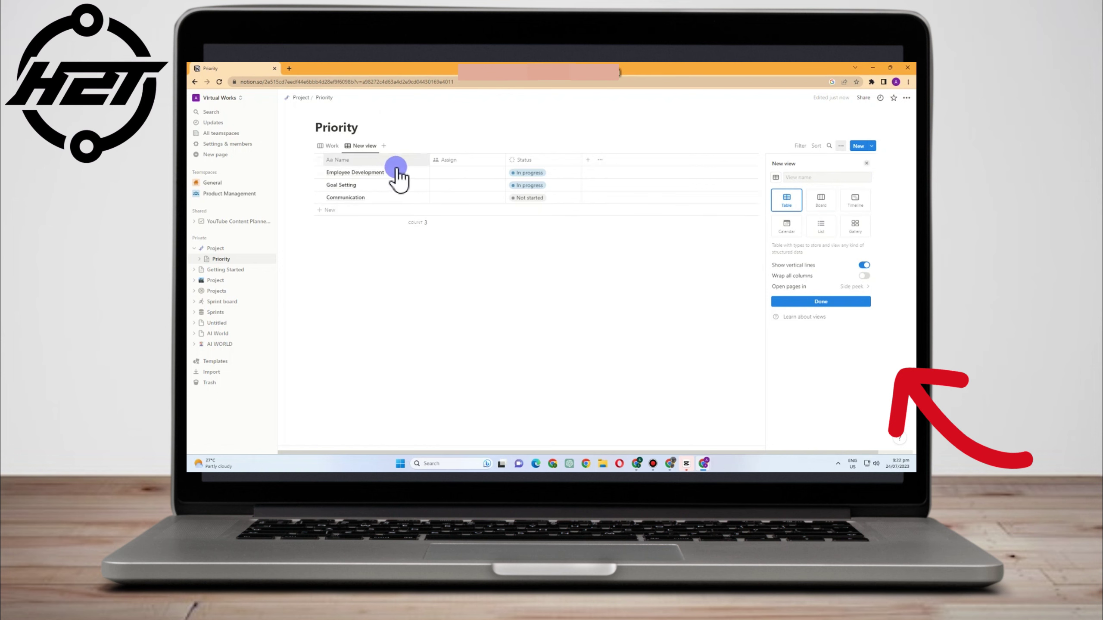
# Rename the new table view to "Health and Wellness" and close its view options
pyautogui.click(353, 160)
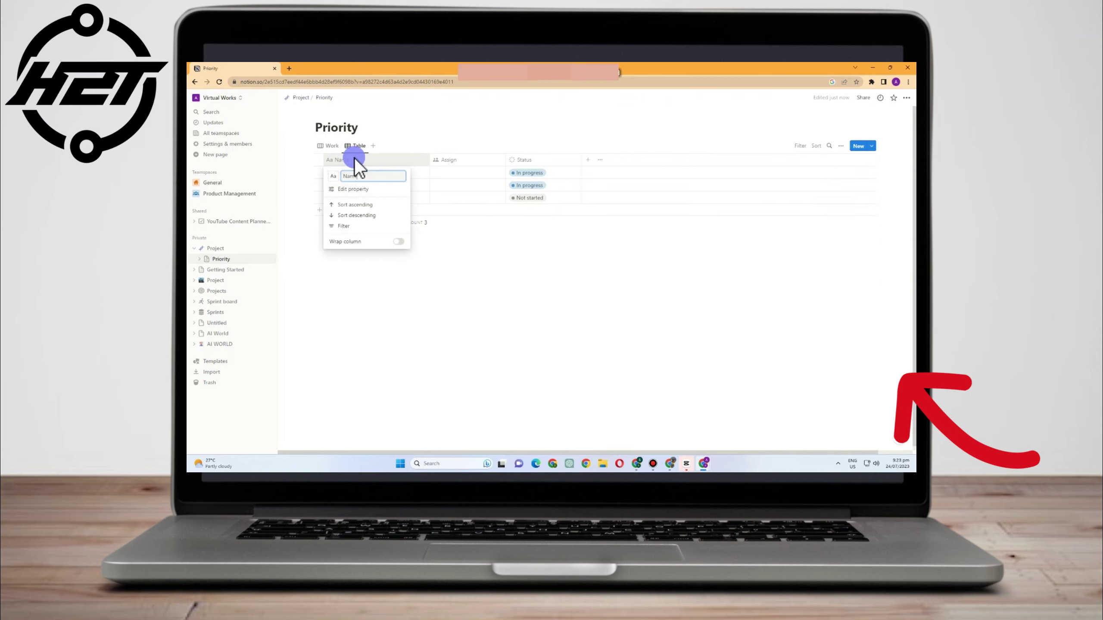
pyautogui.click(357, 146)
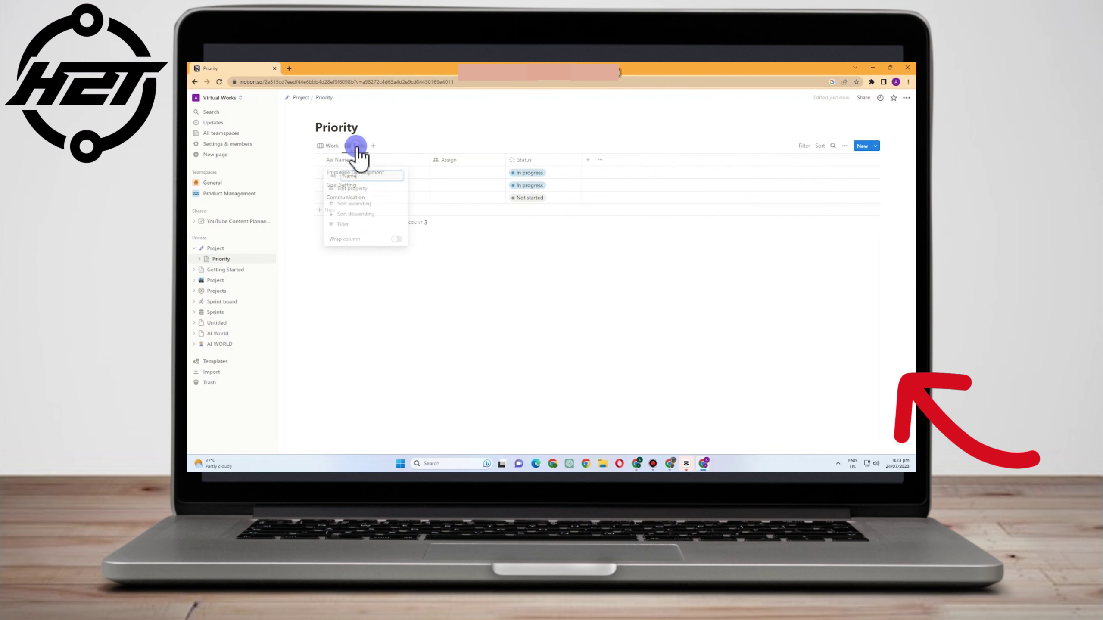
pyautogui.click(358, 148)
pyautogui.click(370, 171)
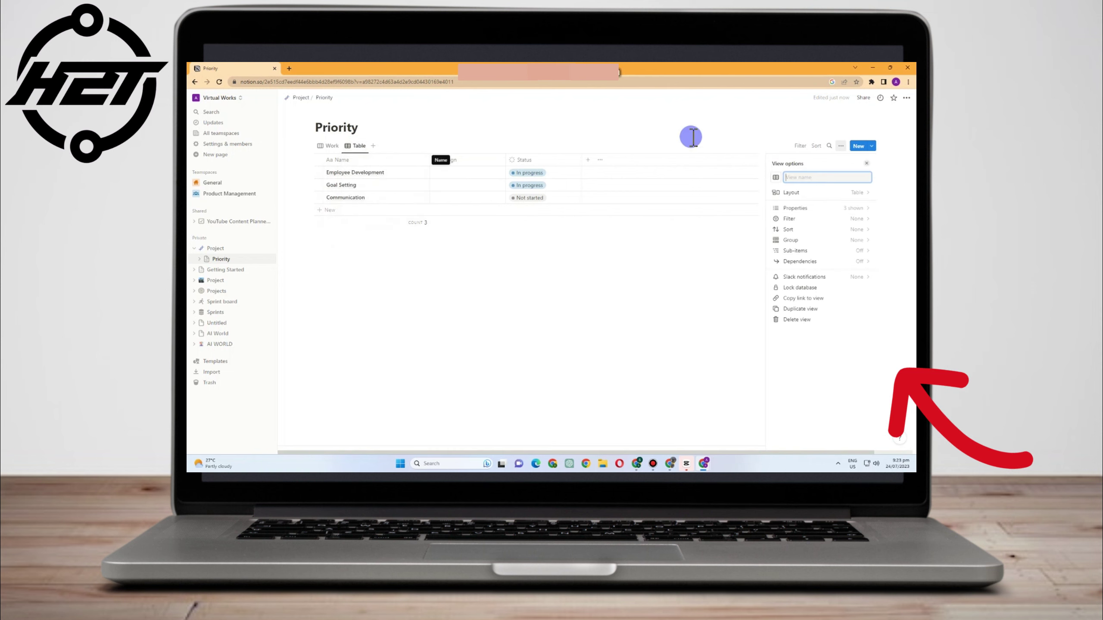
pyautogui.write('Health and Wellness')
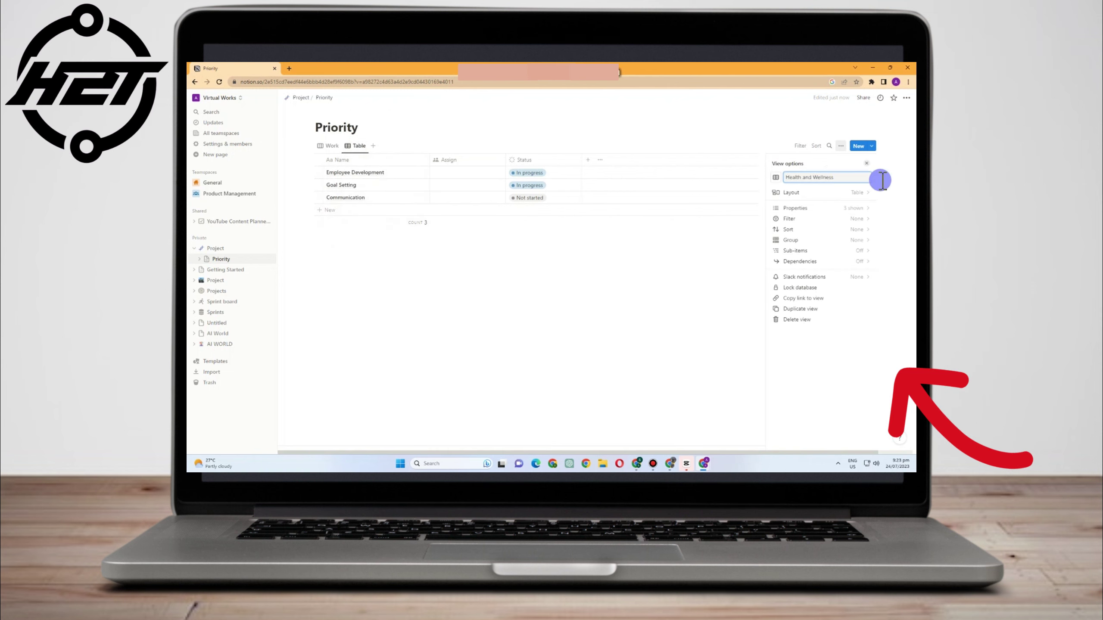
pyautogui.click(448, 145)
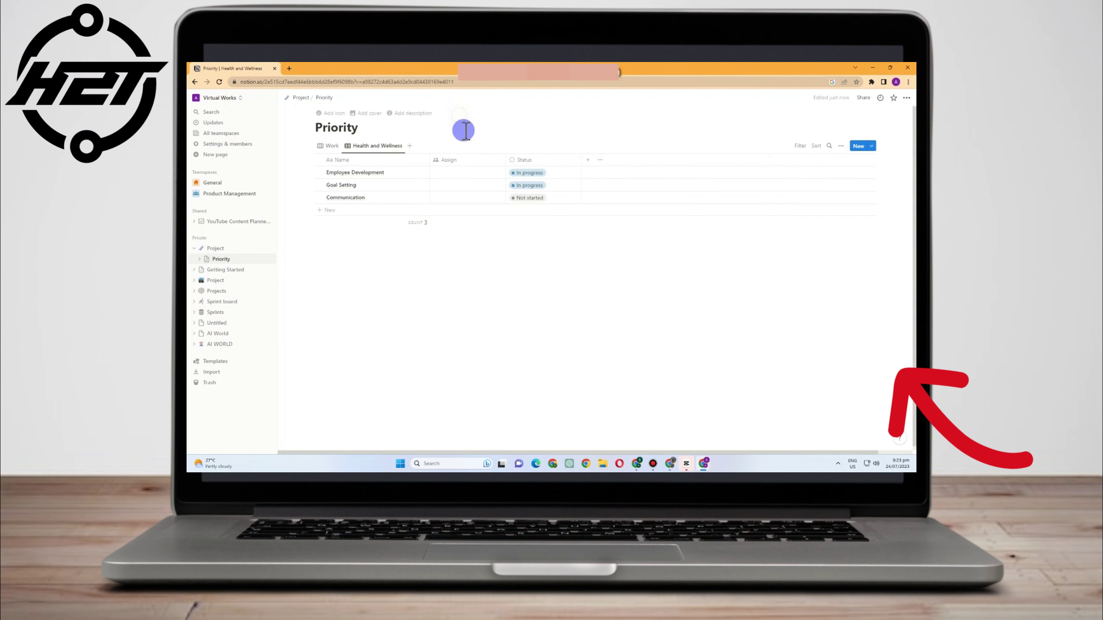
# Retitle rows "Exercise regularly and set fitness goals", "Maintain a balanced and healthy diet." and "Take up a physical activity you enjoy, such as dancing, hiking, or yoga."
pyautogui.click(334, 146)
pyautogui.click(367, 146)
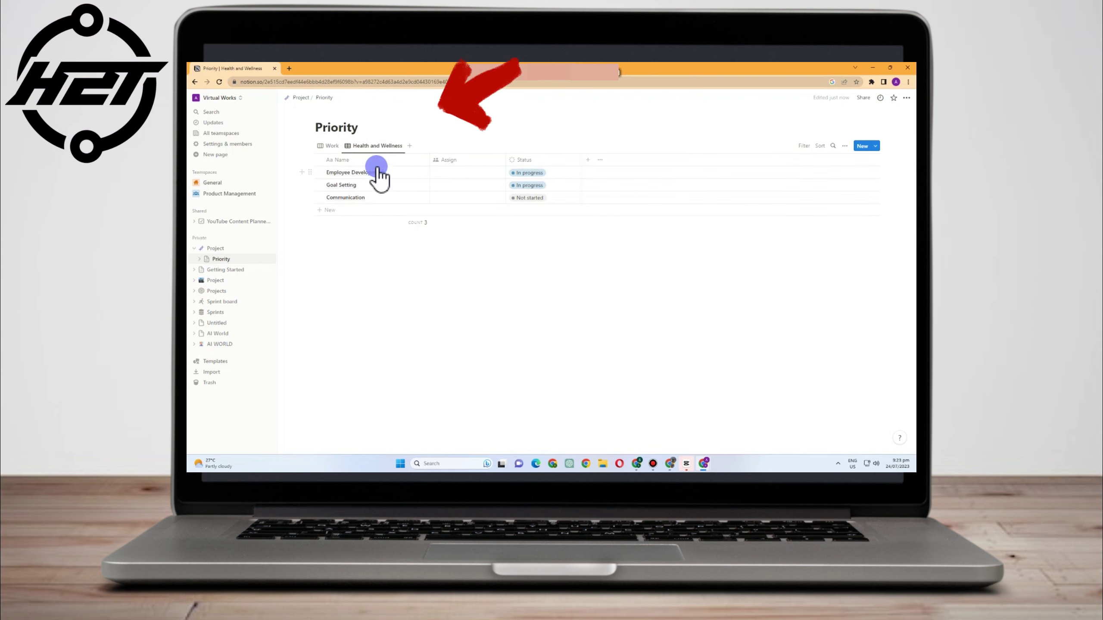
pyautogui.moveTo(377, 168); pyautogui.dragTo(319, 170)
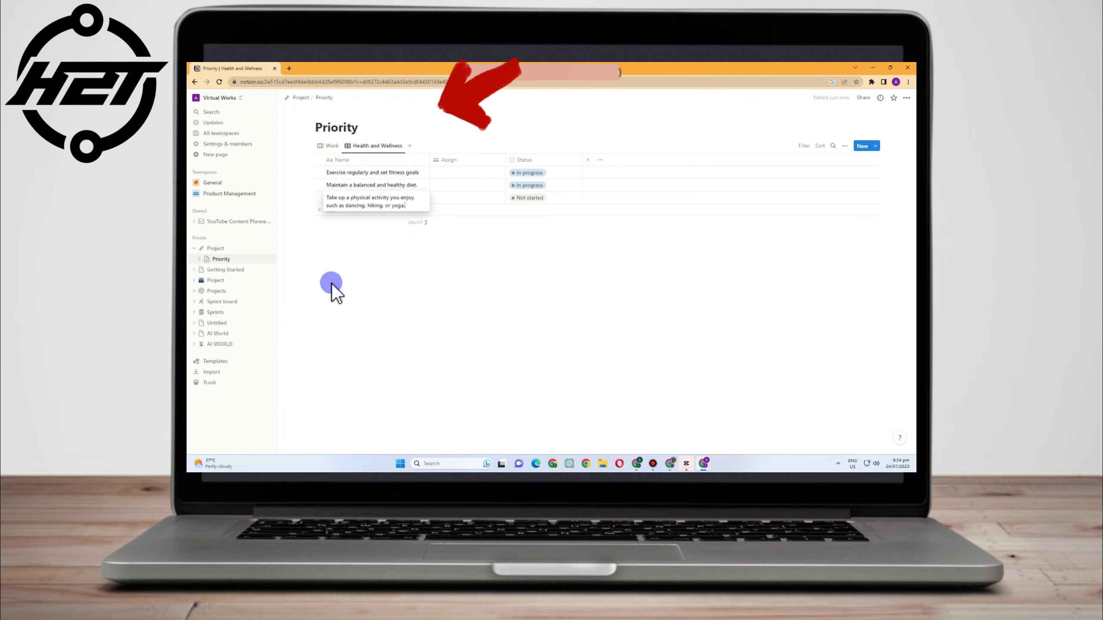
pyautogui.press('Escape')
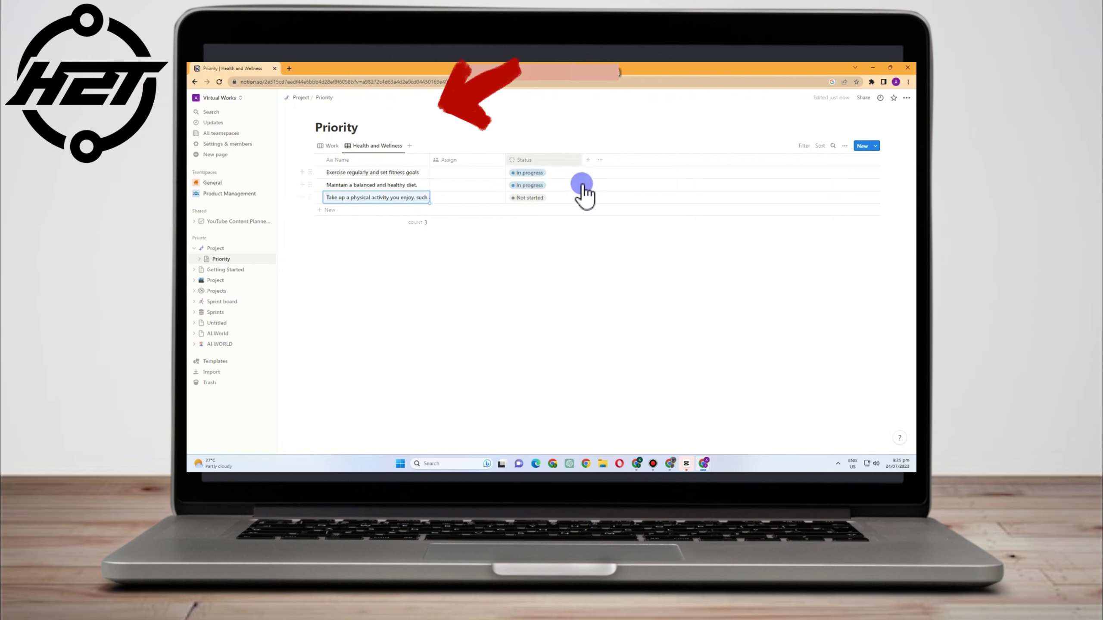
# Change the layout of the Health and Wellness view to Gallery
pyautogui.click(844, 145)
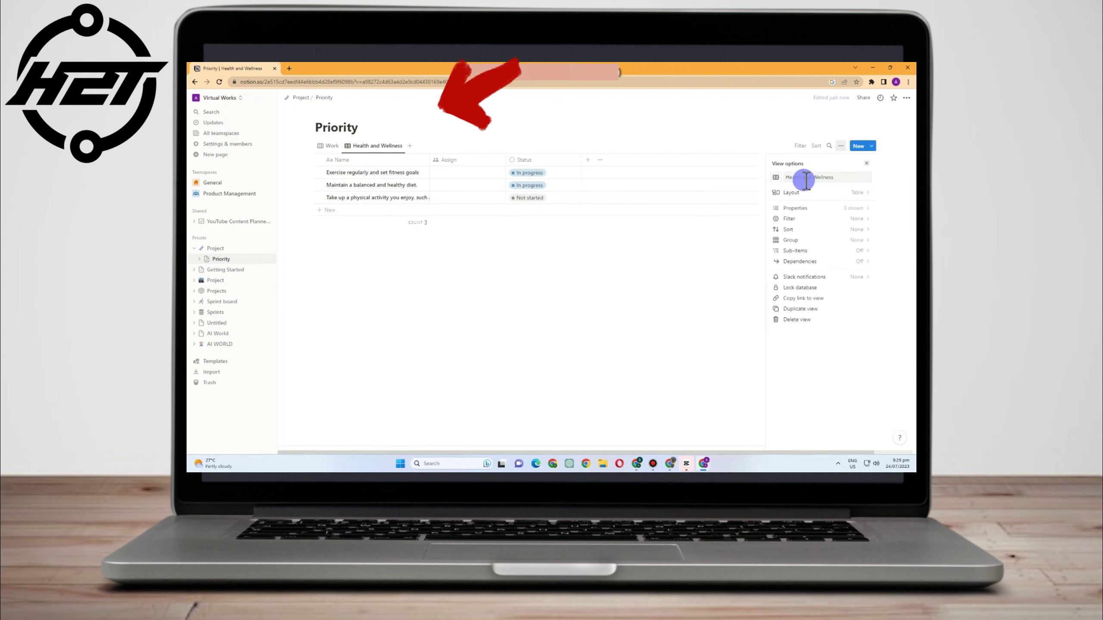
pyautogui.click(798, 195)
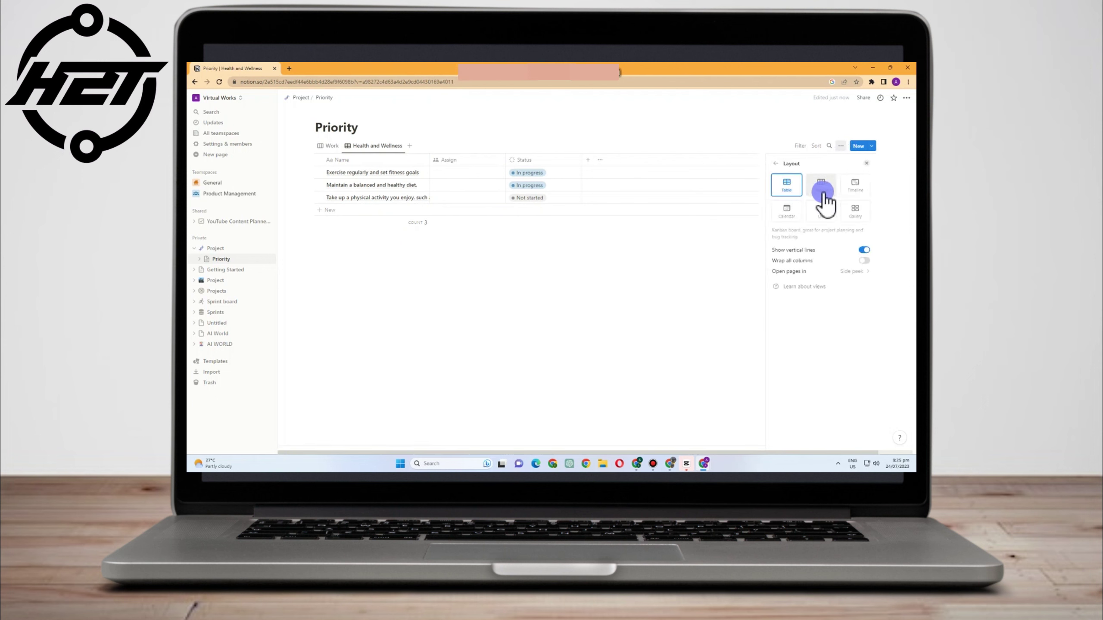
pyautogui.click(856, 213)
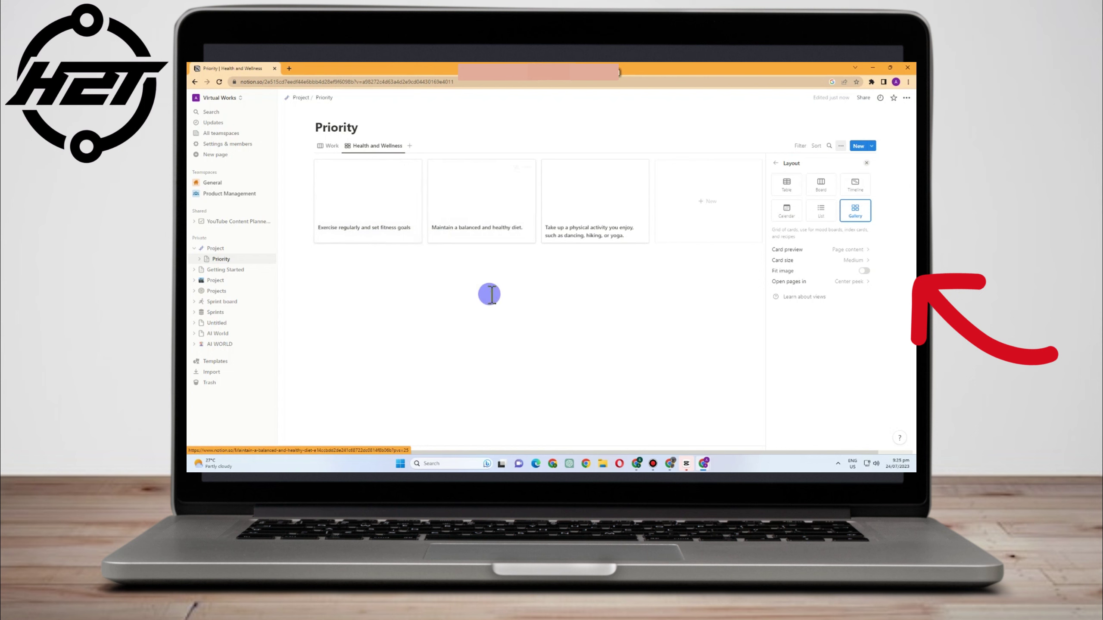
# Add a third view to the Priority database and rename it "Travel and Adventure"
pyautogui.click(410, 151)
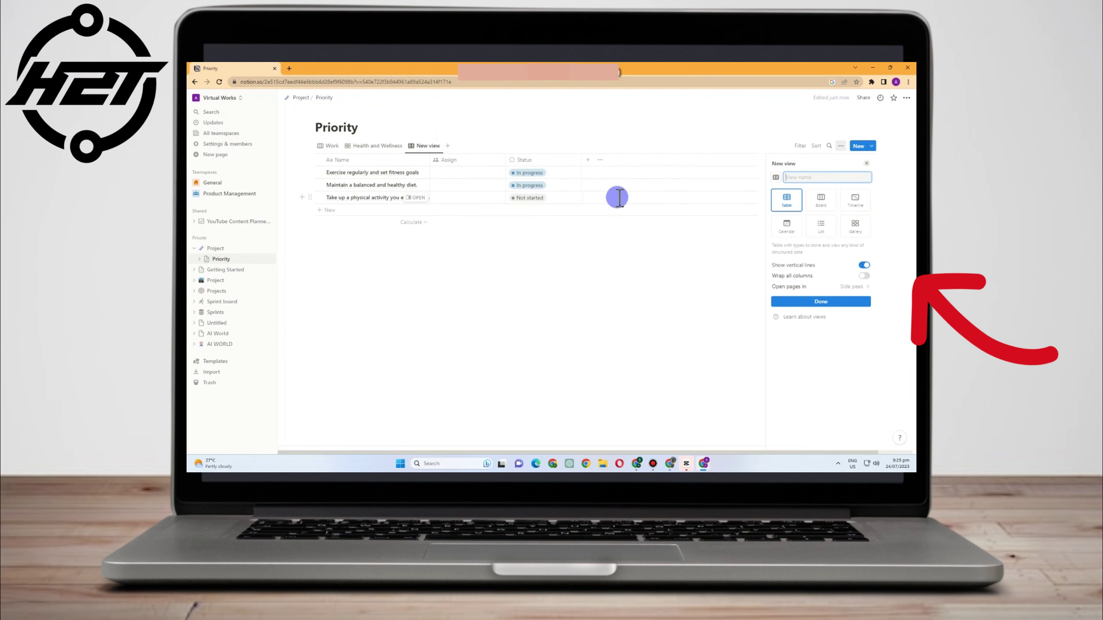
pyautogui.click(424, 147)
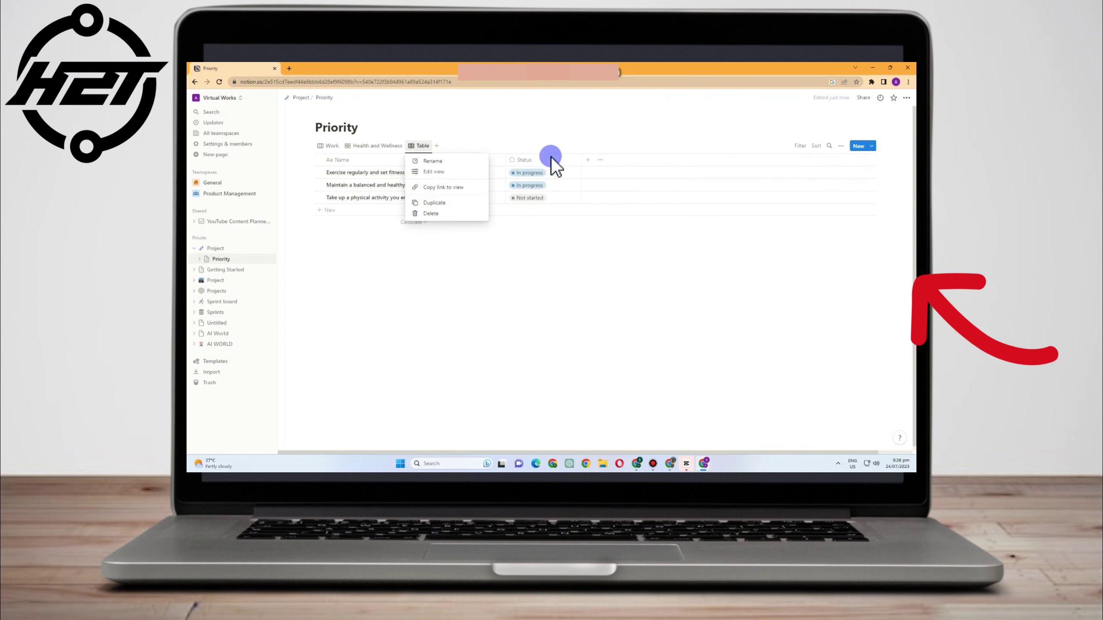
pyautogui.click(455, 162)
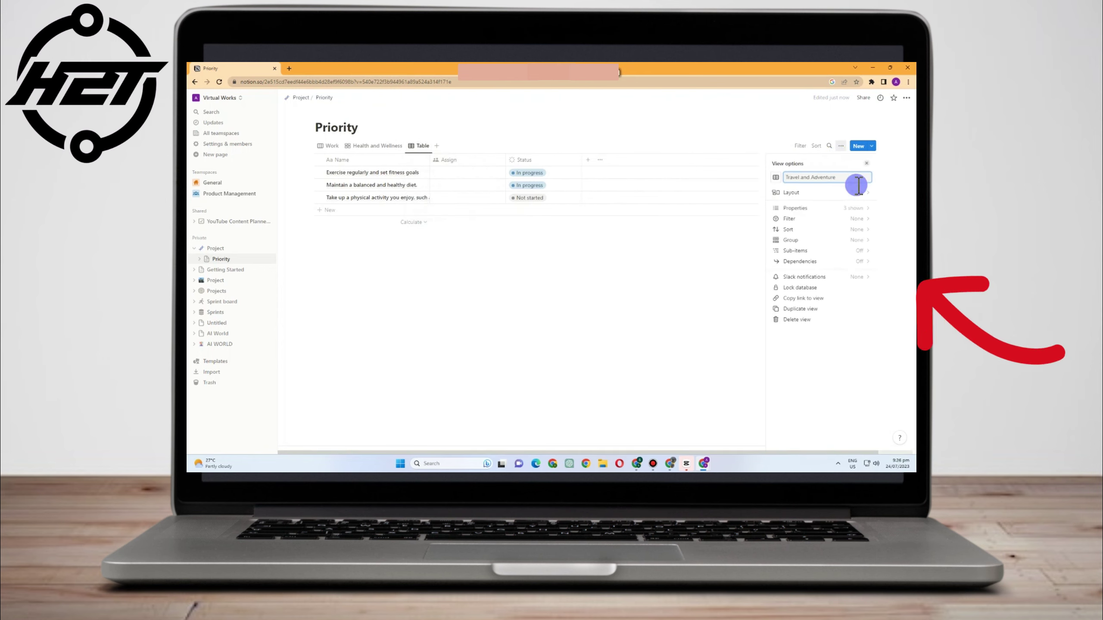
# Try the Calendar, Timeline and Board layouts for the Travel and Adventure view
pyautogui.click(804, 193)
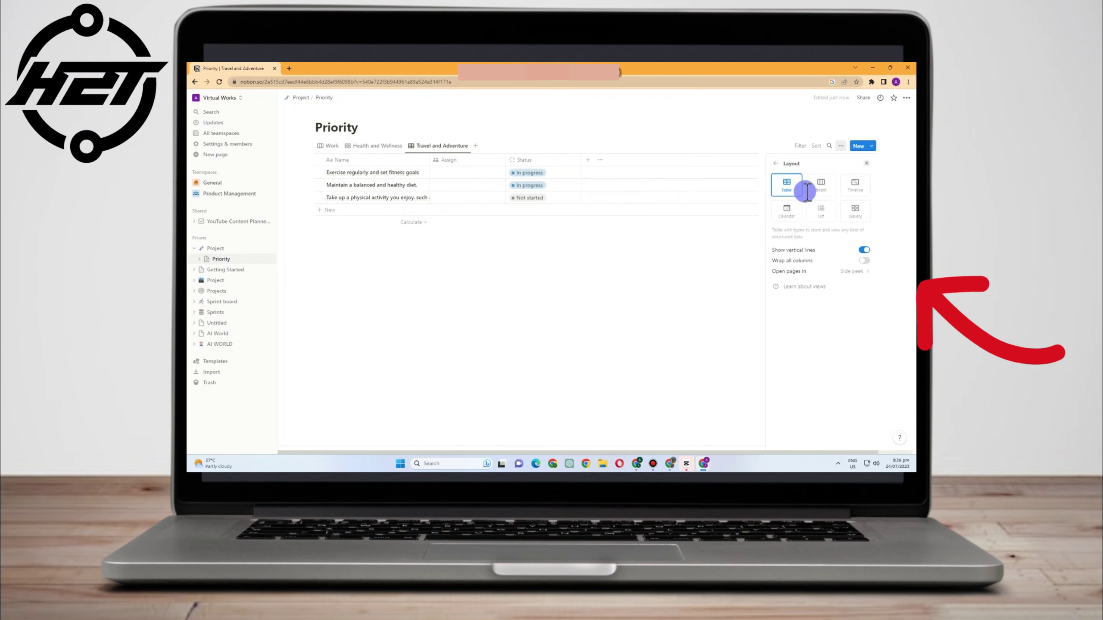
pyautogui.click(857, 212)
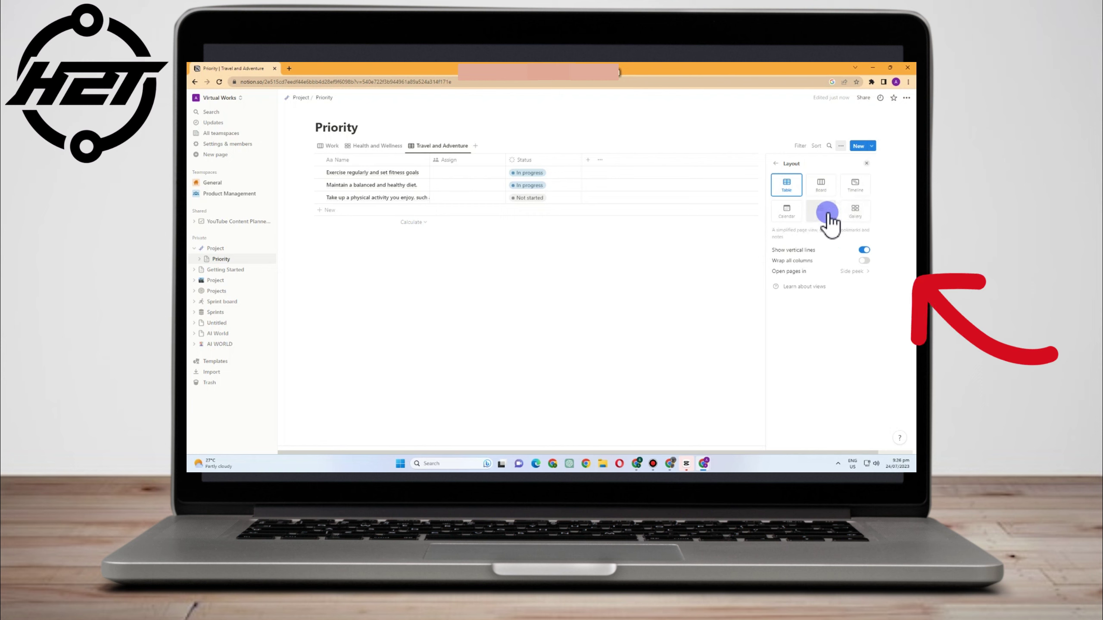
pyautogui.click(798, 218)
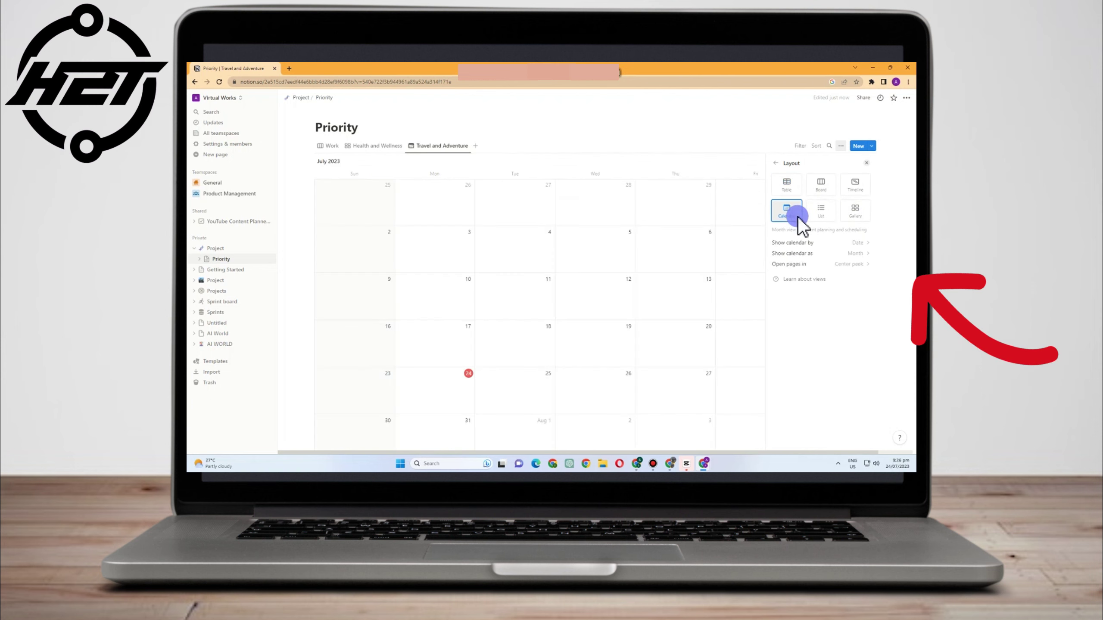
pyautogui.click(855, 186)
pyautogui.click(832, 193)
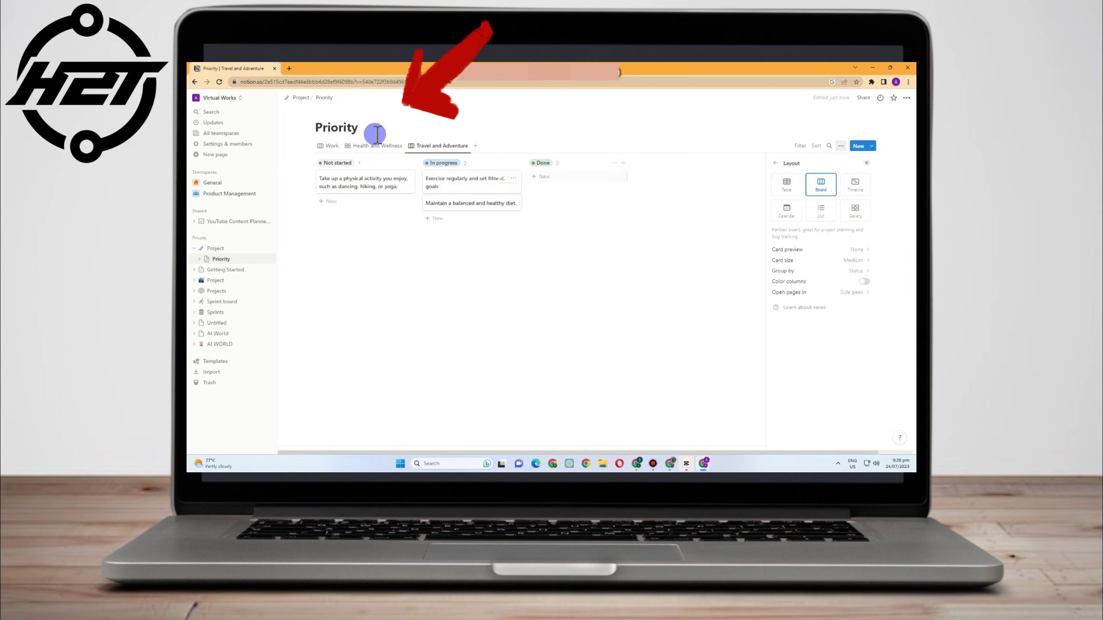
# Compare the three Priority views and change the Travel and Adventure view's layout to Calendar
pyautogui.click(333, 148)
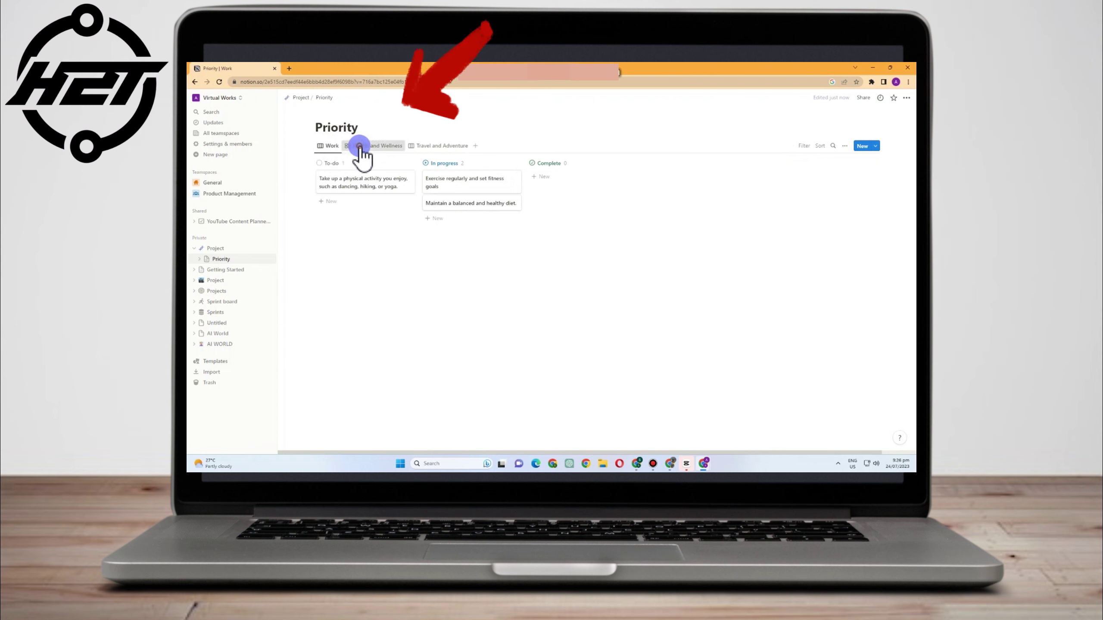
pyautogui.click(374, 146)
pyautogui.click(439, 146)
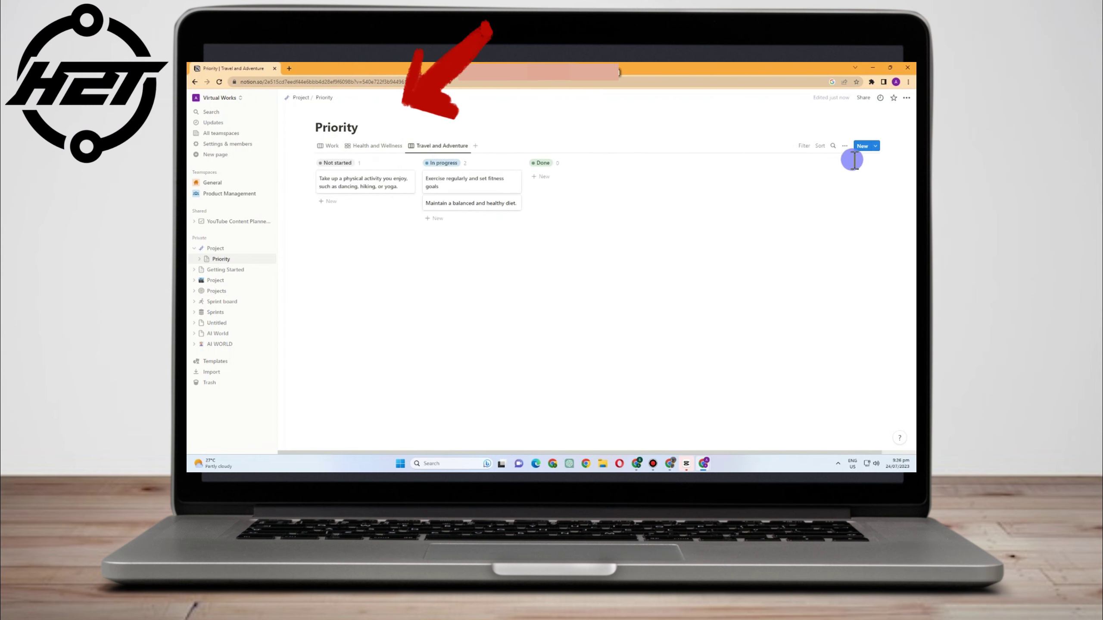
pyautogui.click(843, 147)
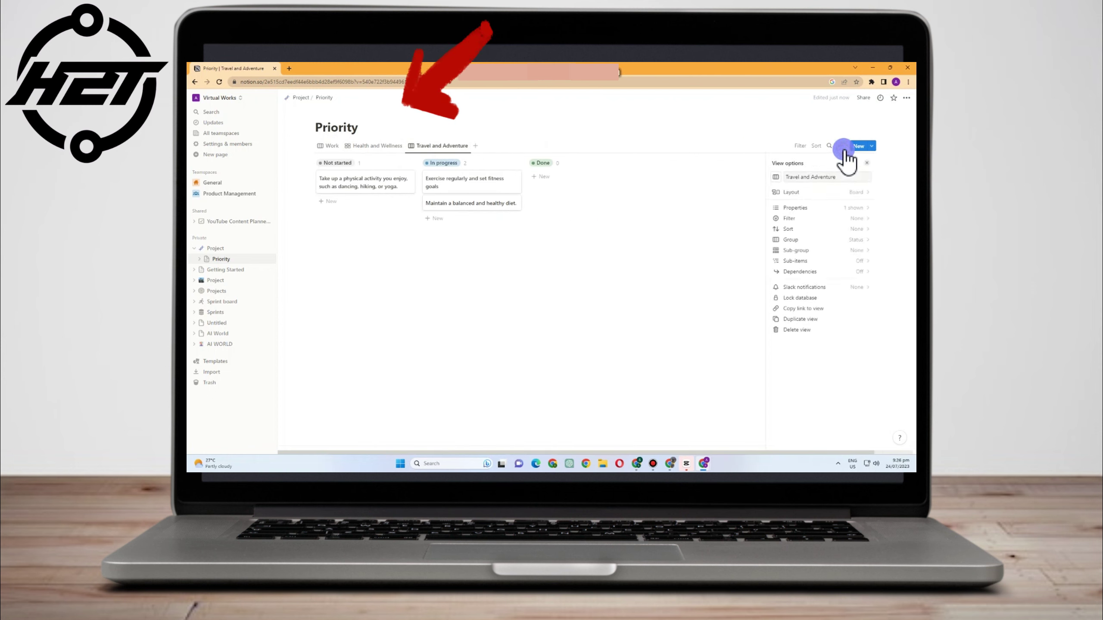
pyautogui.click(830, 193)
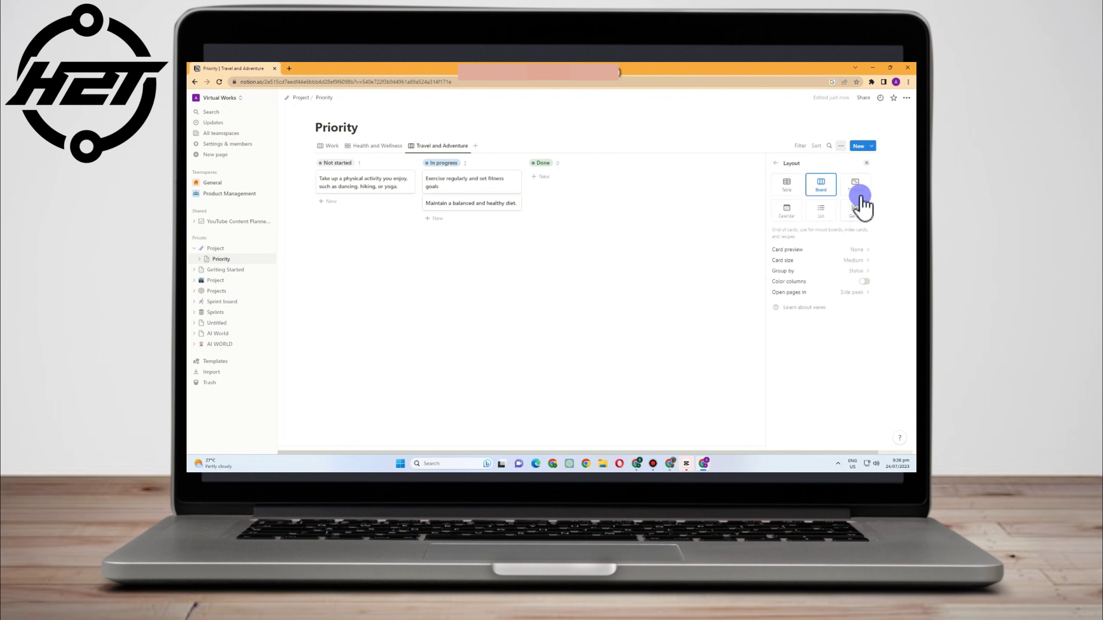
pyautogui.click(786, 210)
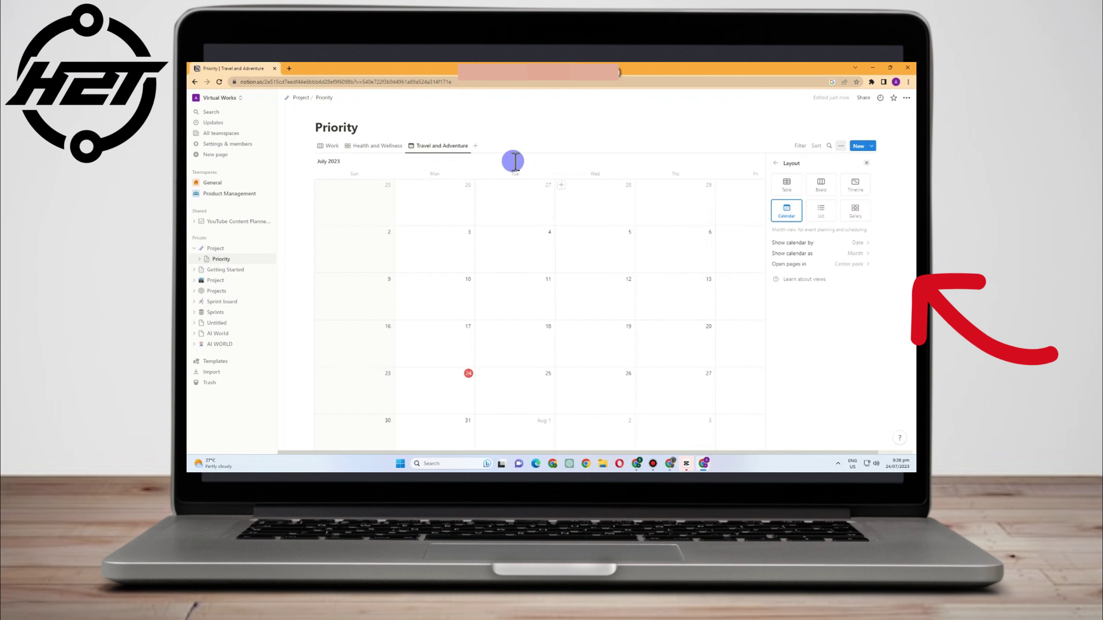
# Add a fourth view named "Education and Learning" with the List layout and close its view options
pyautogui.click(478, 146)
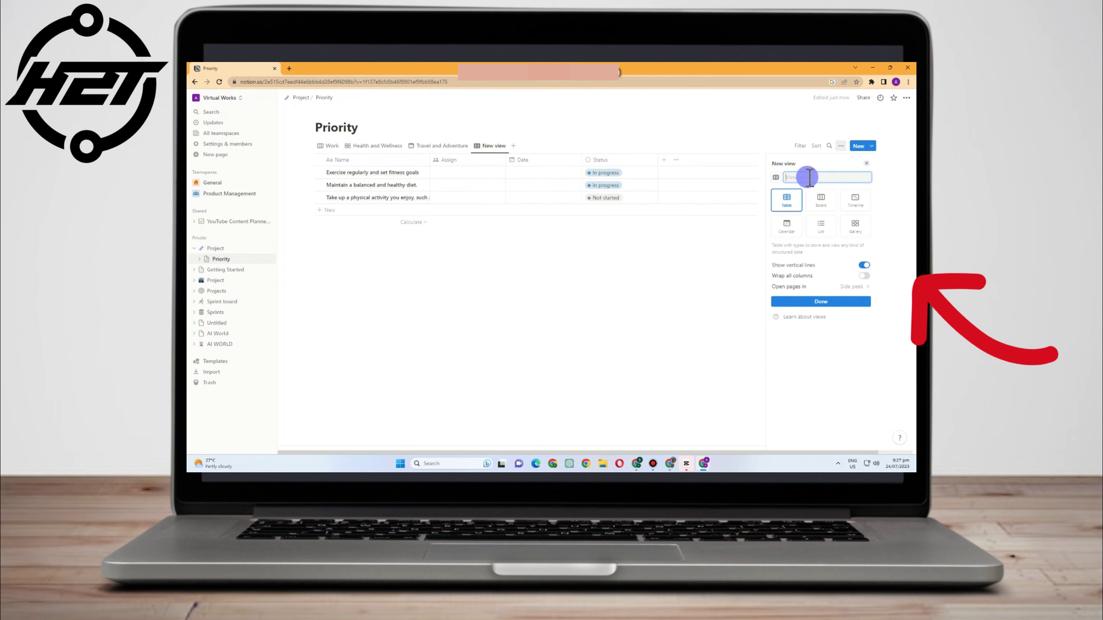
pyautogui.click(825, 225)
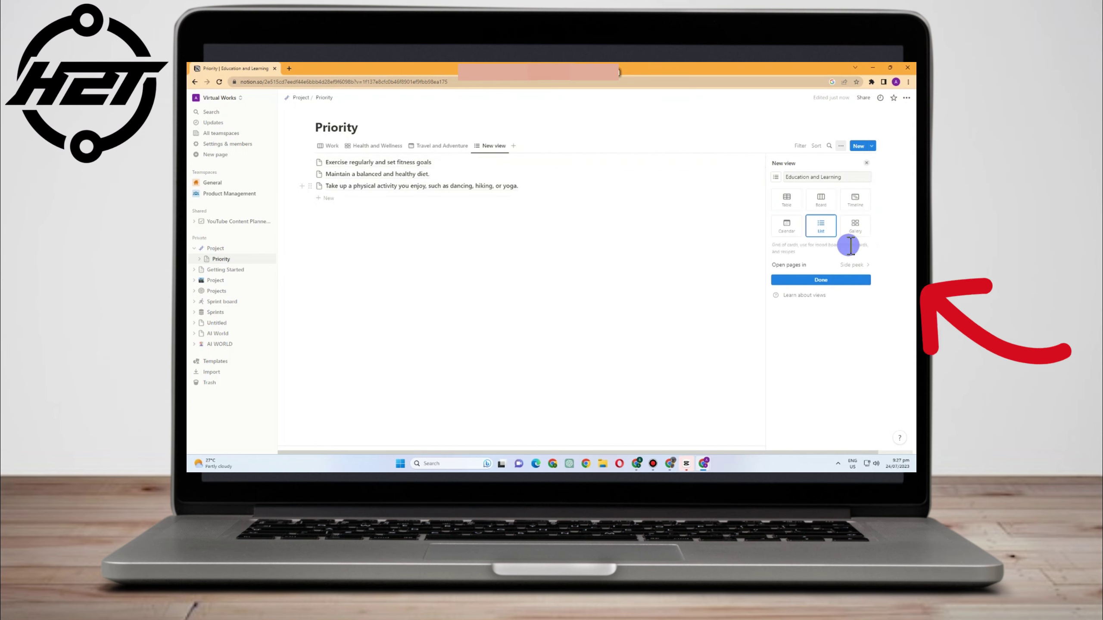
pyautogui.click(848, 281)
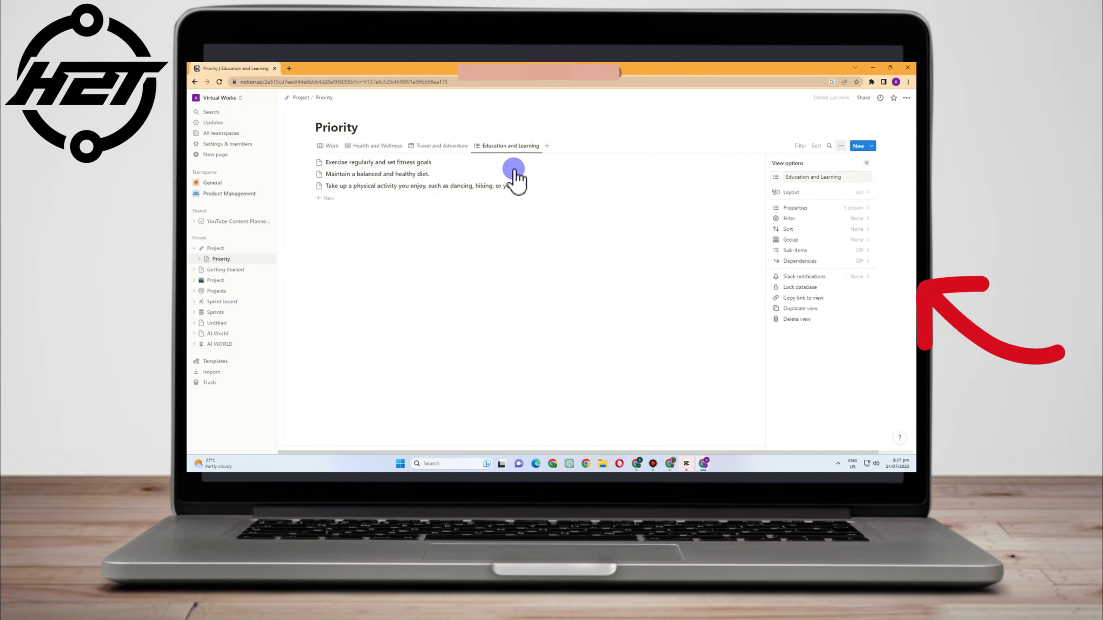
pyautogui.click(534, 123)
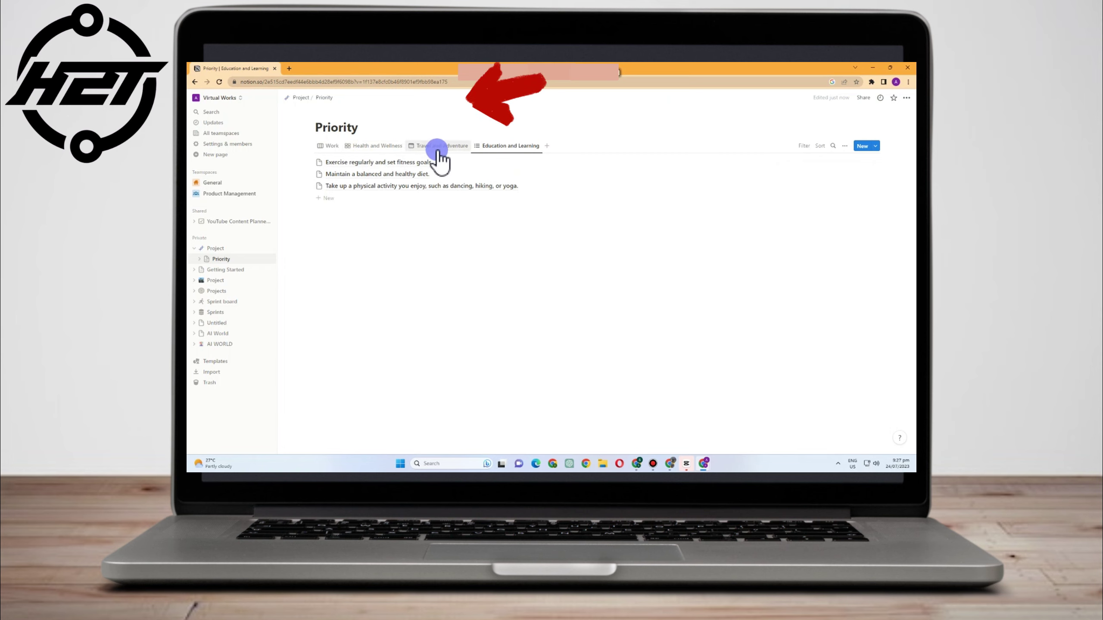
# Reopen the Priority database from the Project page and add an icon and a cover to it
pyautogui.click(294, 99)
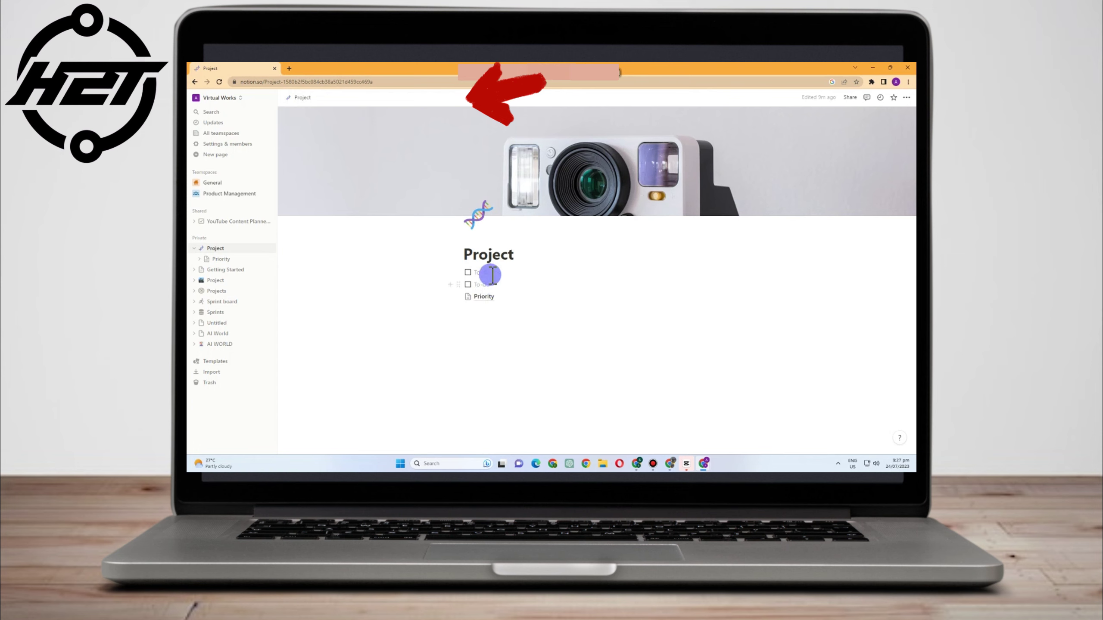
pyautogui.click(484, 296)
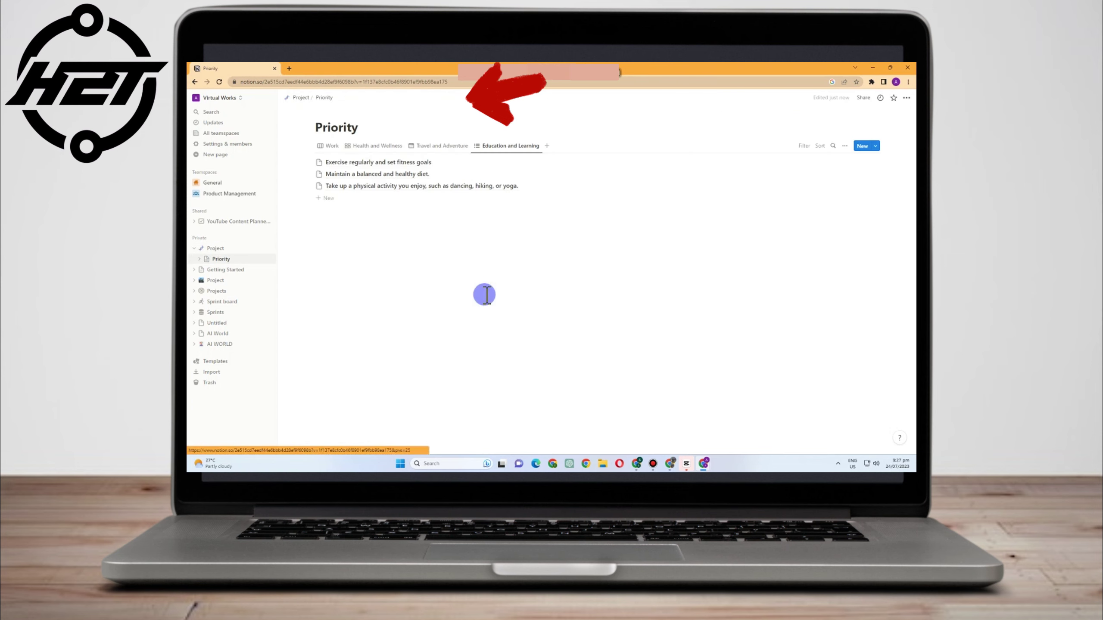
pyautogui.moveTo(357, 120)
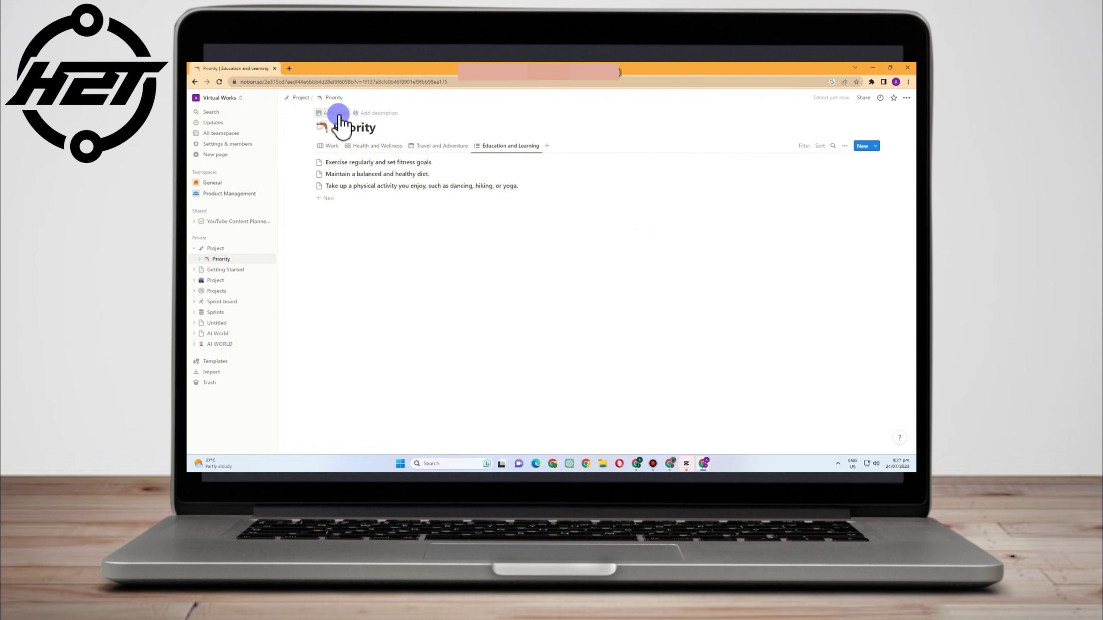
pyautogui.click(342, 113)
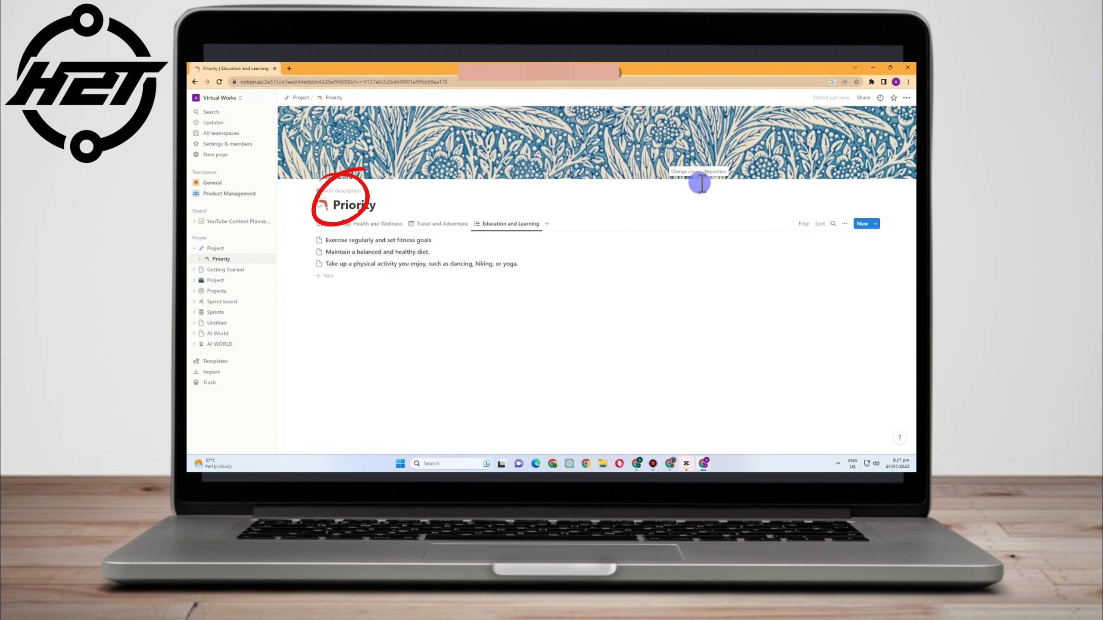
# Replace the Priority database's cover with an Unsplash landscape photo of trees and close the cover picker
pyautogui.click(684, 172)
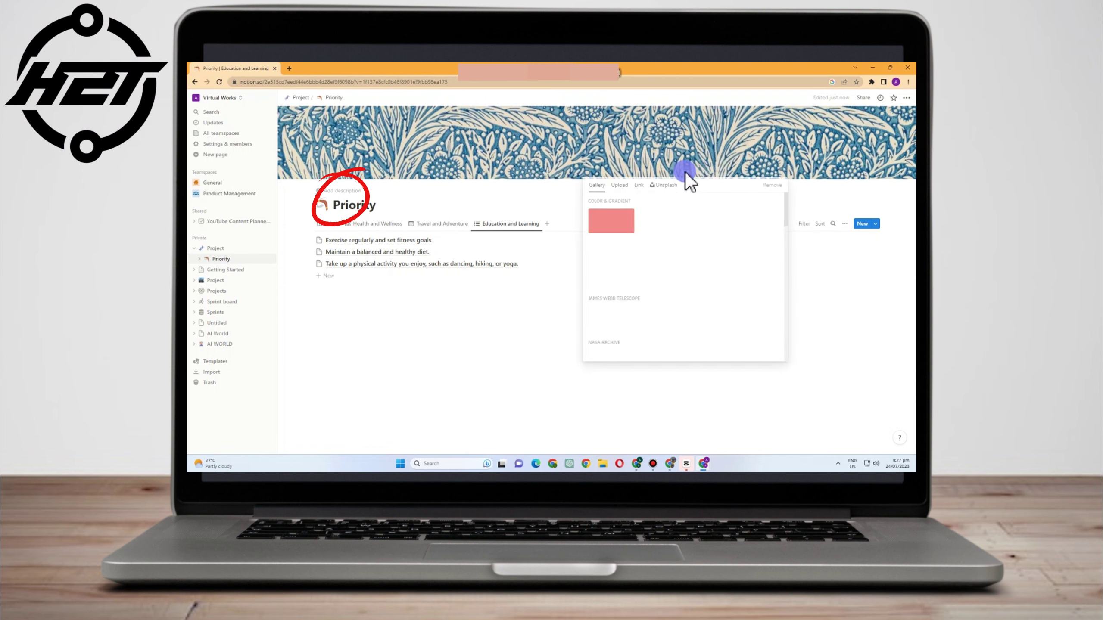
pyautogui.scroll(-2, 662, 330)
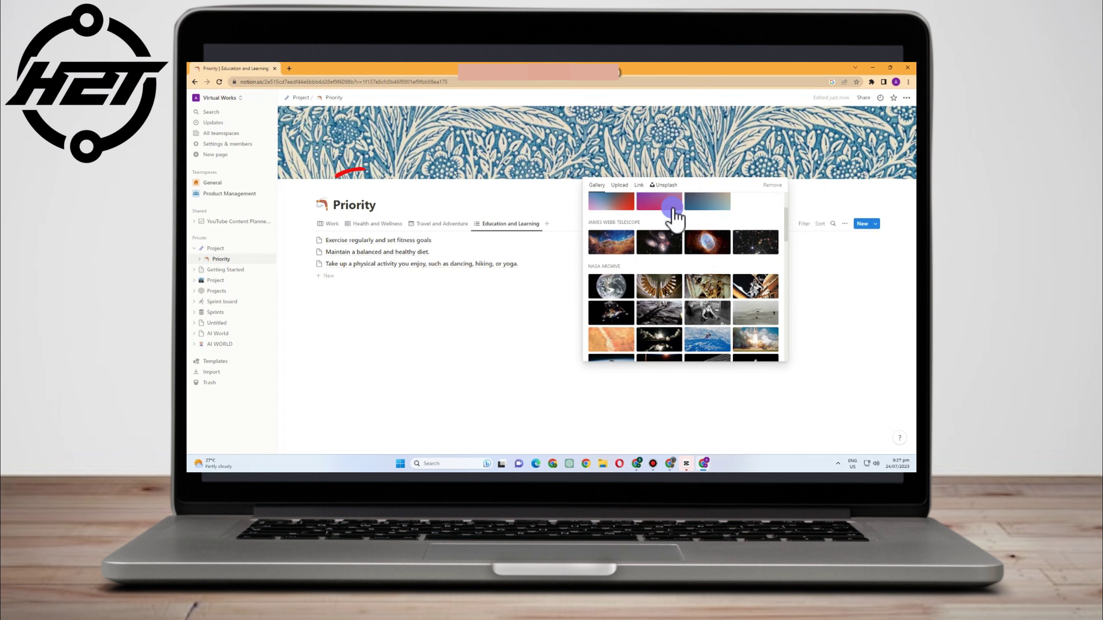
pyautogui.click(672, 188)
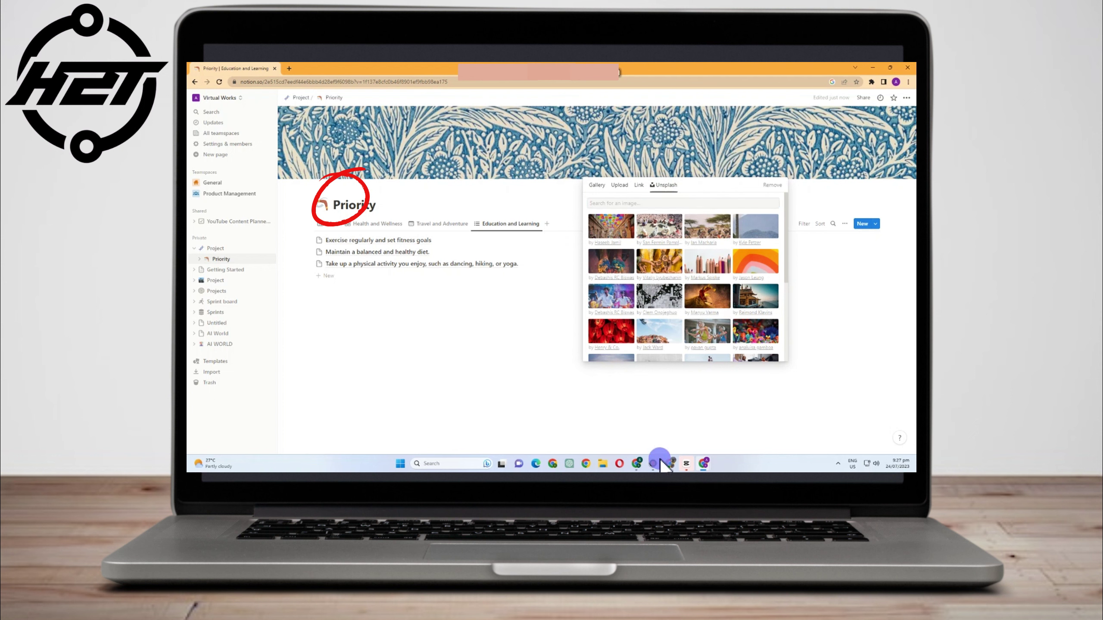
pyautogui.click(570, 201)
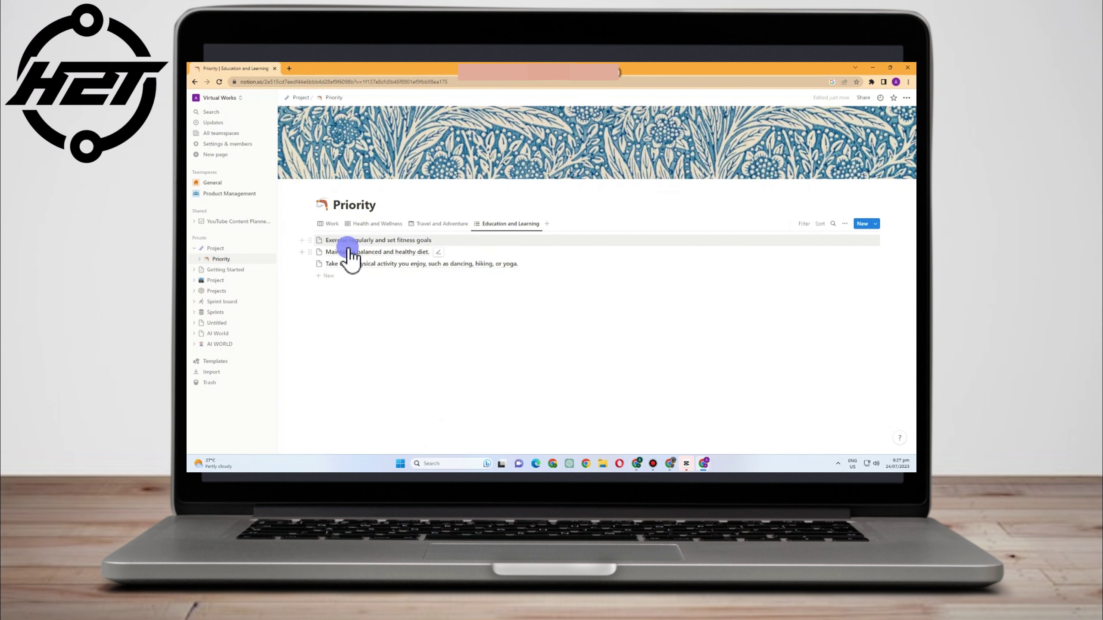
# Review the Work, Travel and Adventure, and Health and Wellness views, and inspect the card "Exercise regularly and set fitness goals"
pyautogui.click(333, 224)
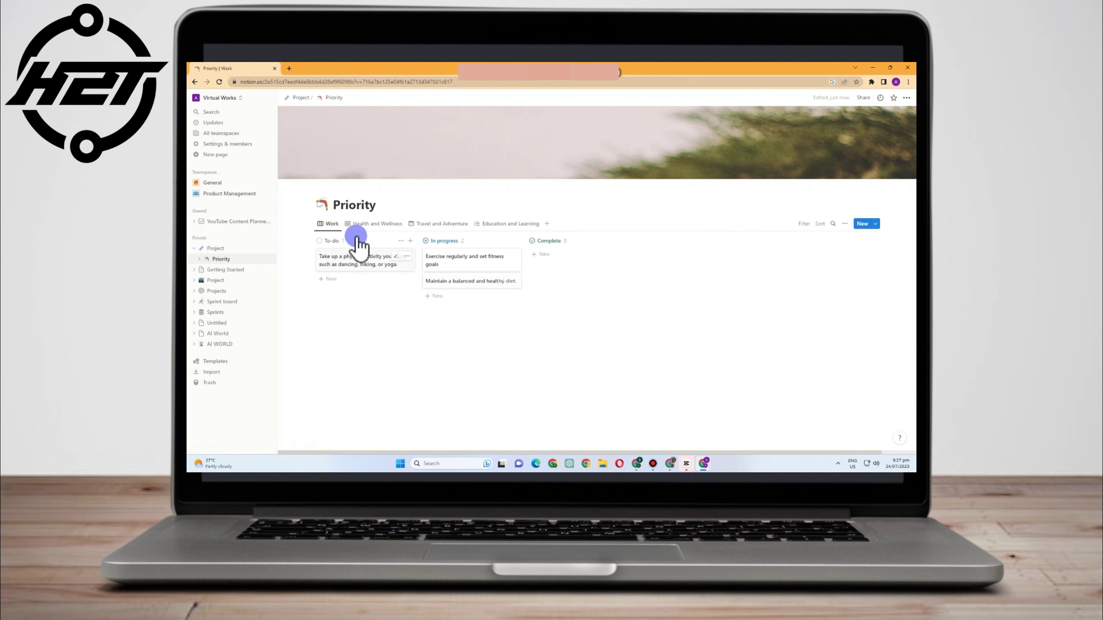
pyautogui.click(434, 224)
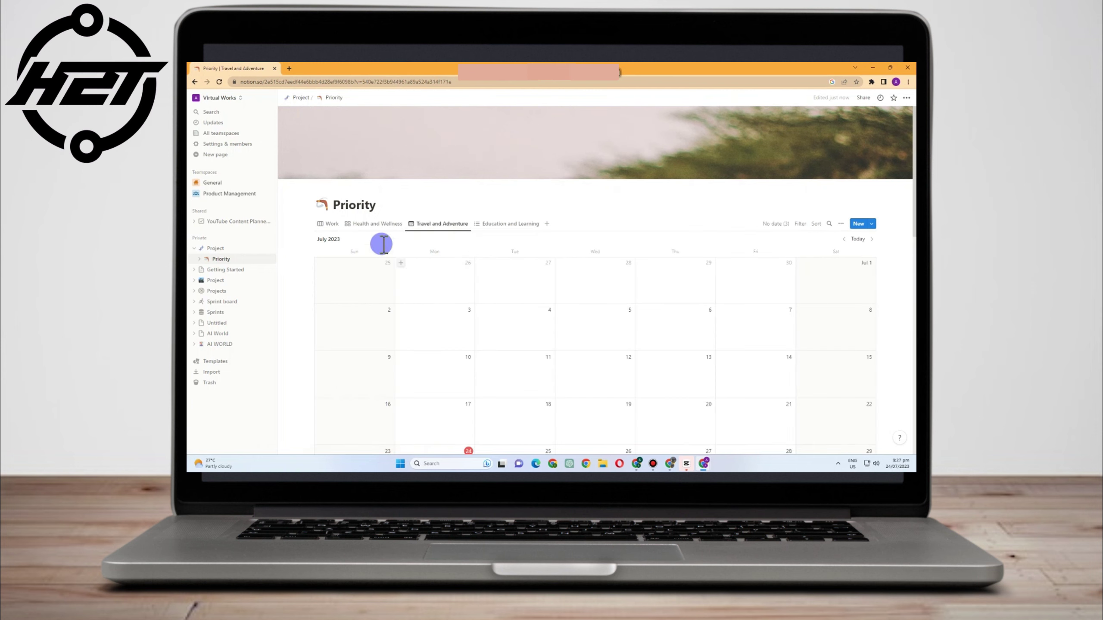
pyautogui.click(378, 224)
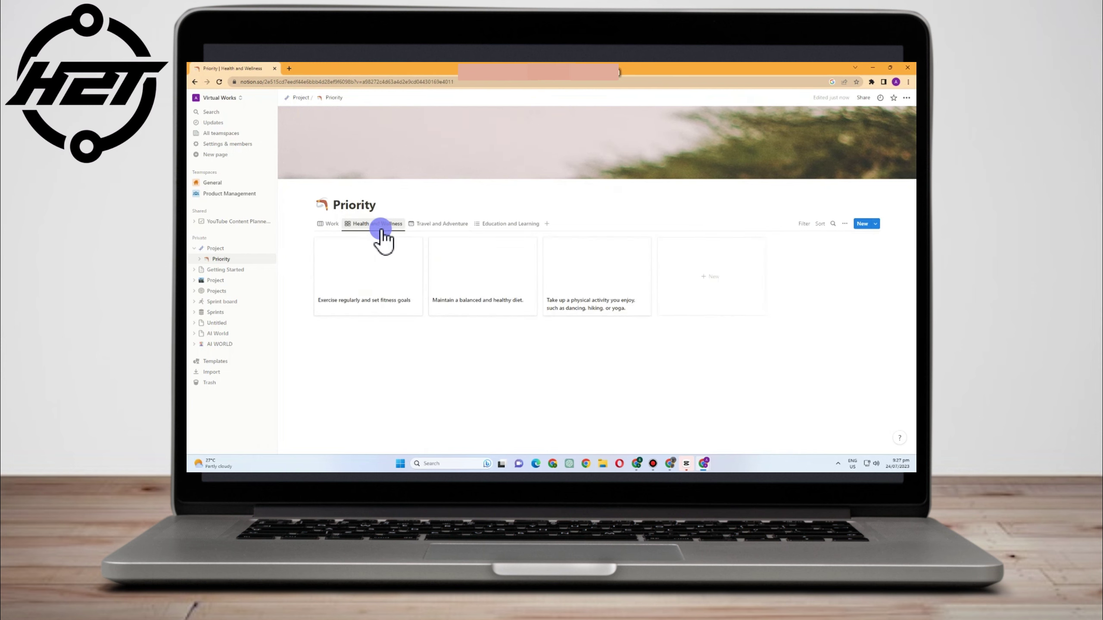
pyautogui.click(415, 247)
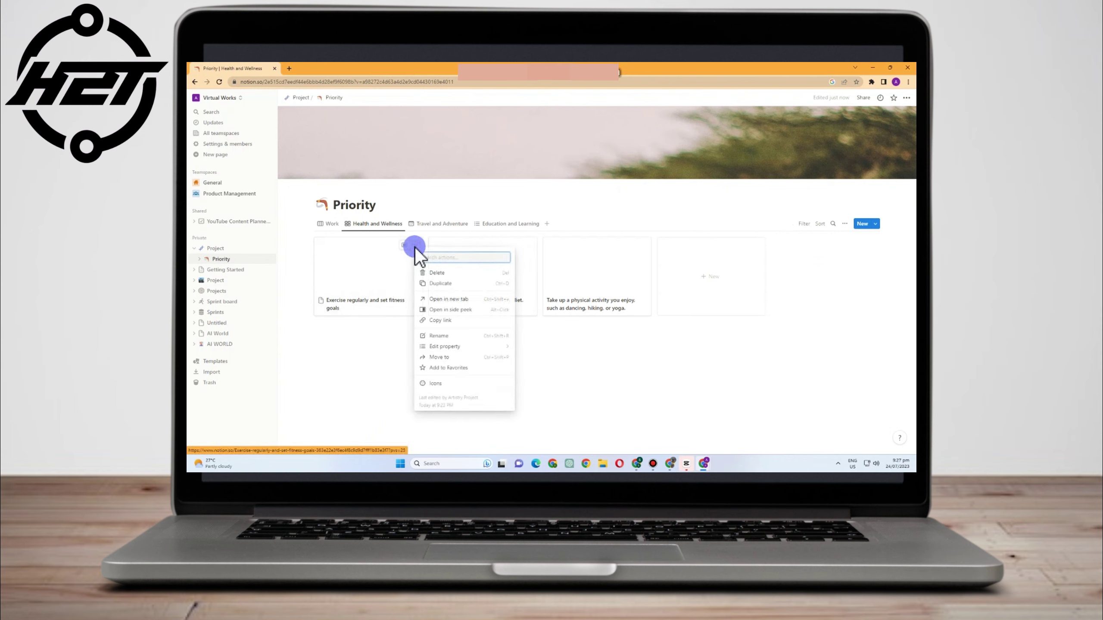
pyautogui.click(404, 247)
pyautogui.click(404, 247)
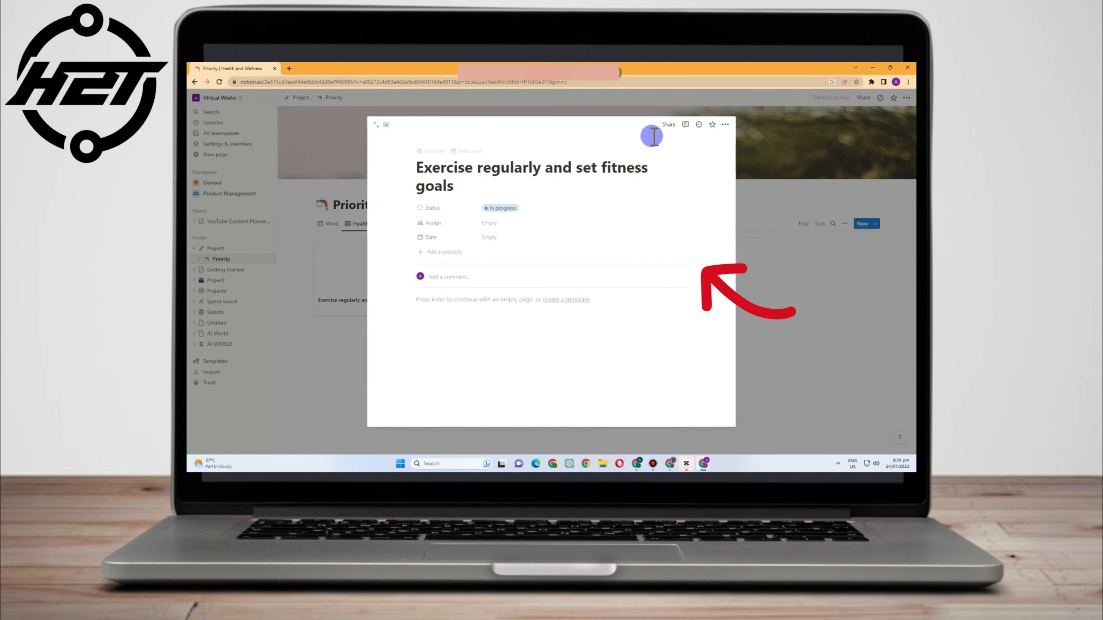
pyautogui.click(769, 279)
# Return to the Work view and retitle its cards "Communication", "Employee Development" and "Performance Improvement"
pyautogui.click(329, 223)
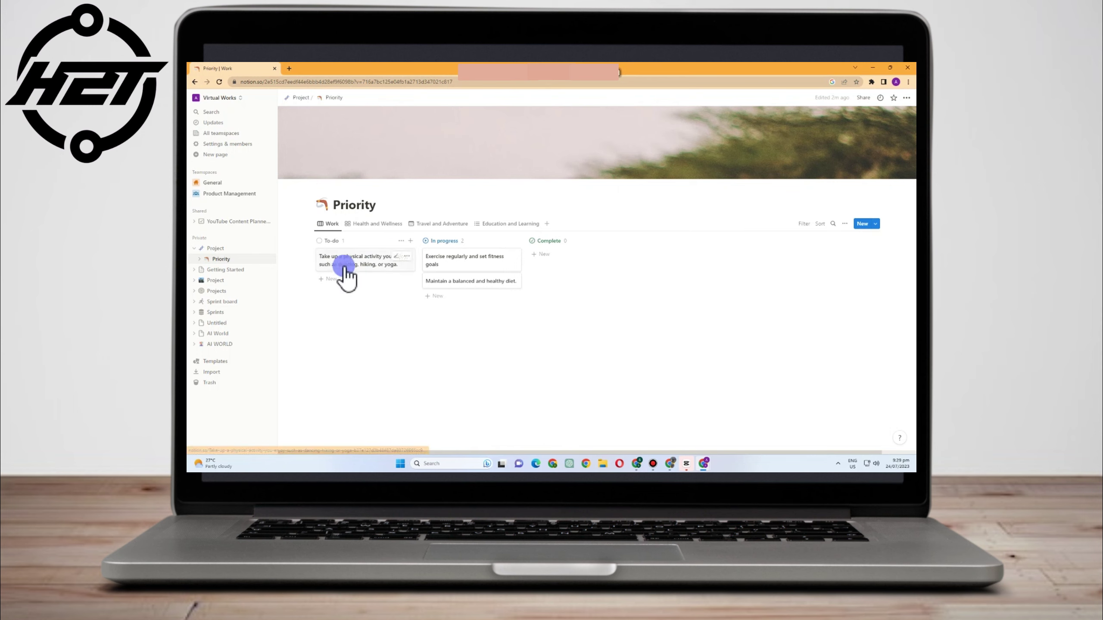
pyautogui.click(356, 226)
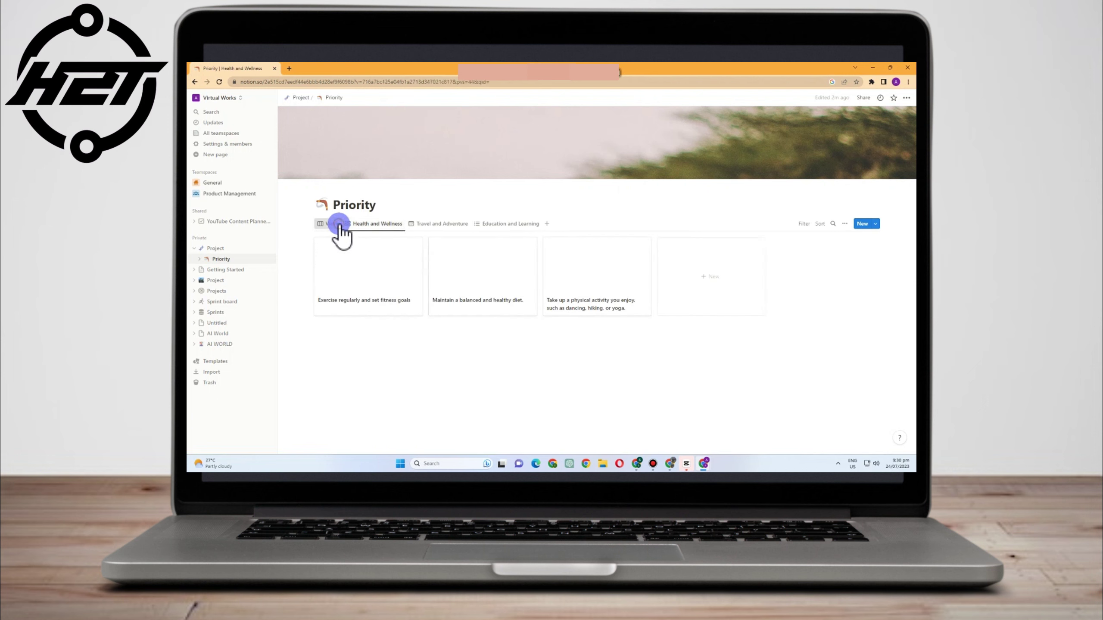
pyautogui.click(339, 224)
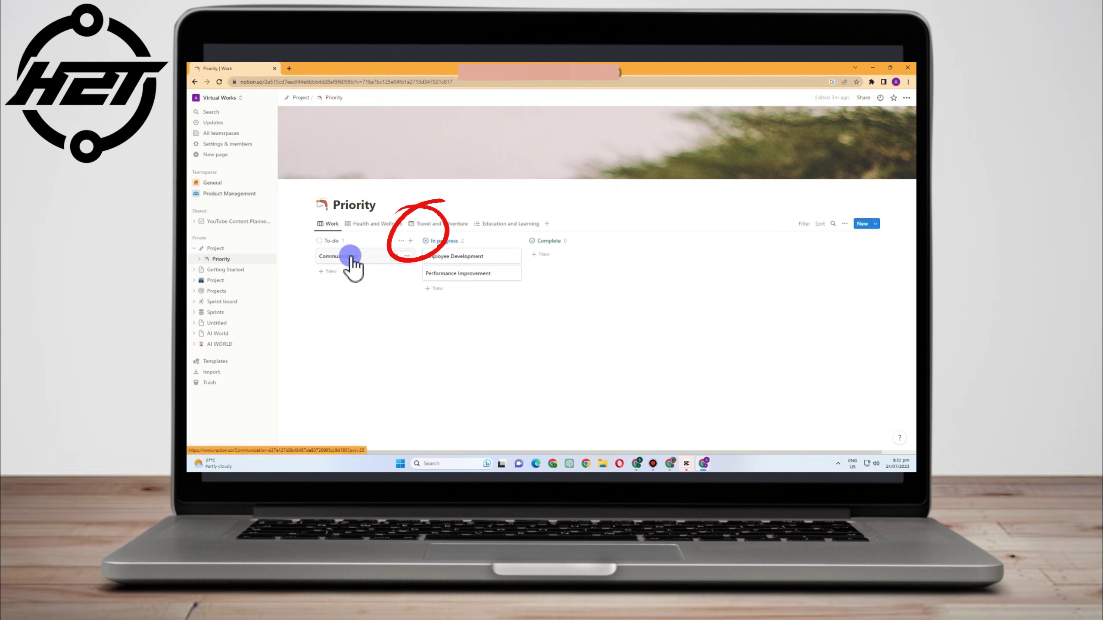
# Open the Communication card as a full page and give it the night cityscape emoji as its icon
pyautogui.click(396, 258)
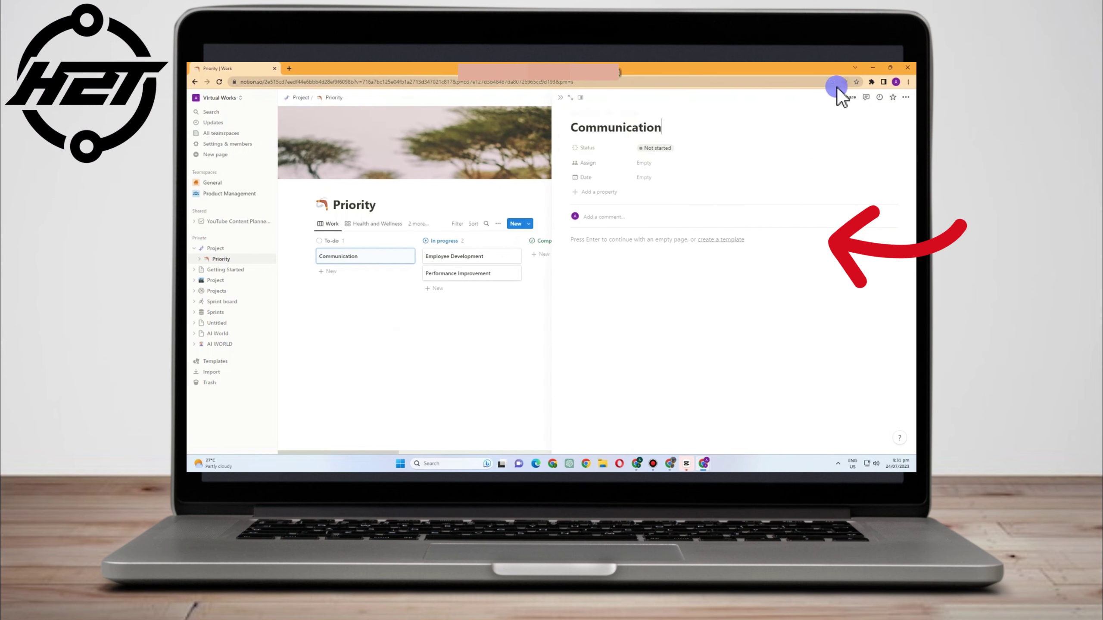
pyautogui.click(570, 98)
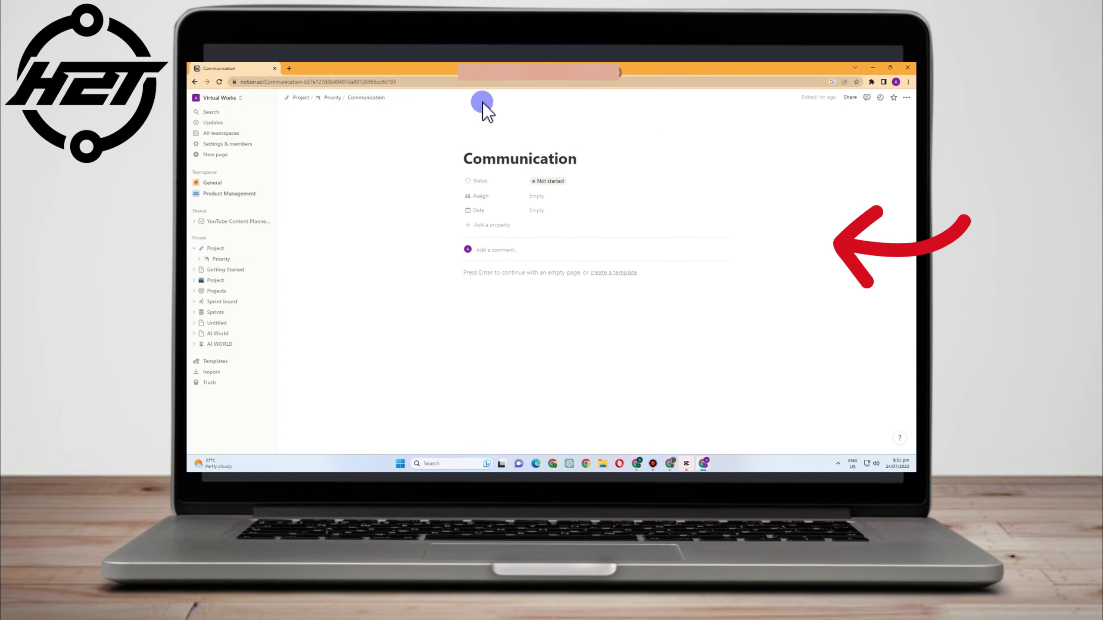
pyautogui.click(483, 141)
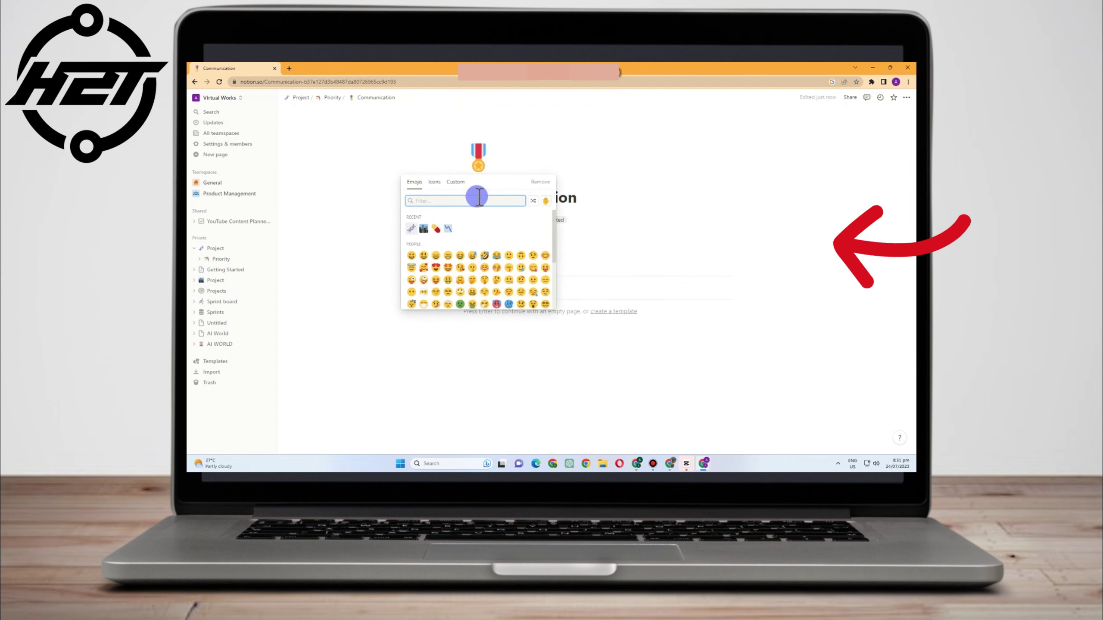
pyautogui.click(423, 229)
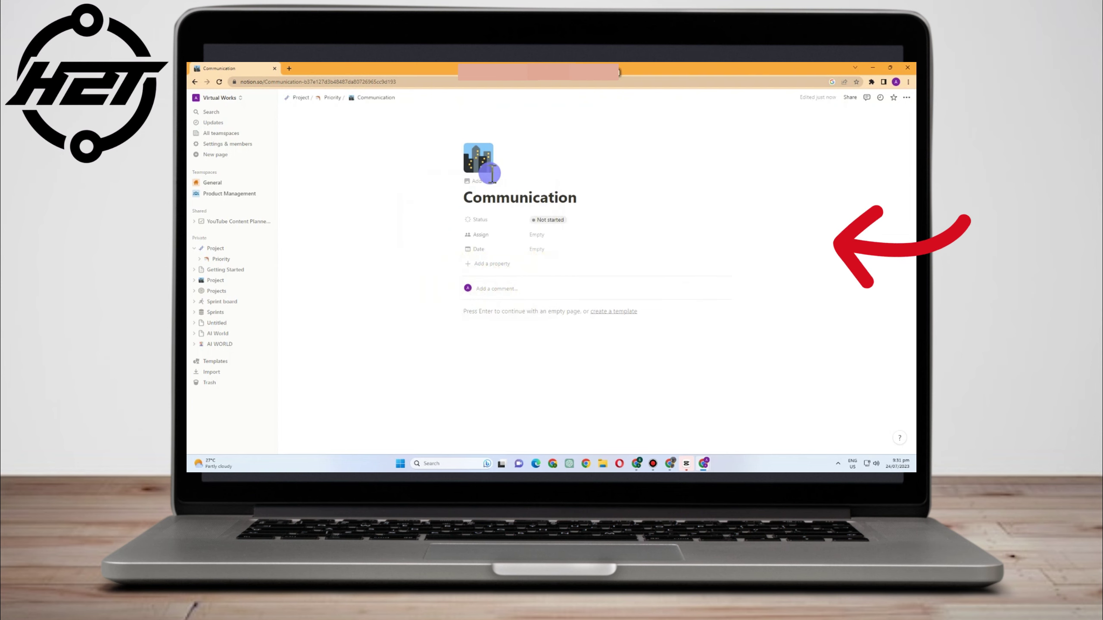
# Set the Communication page's Status to In progress
pyautogui.click(491, 220)
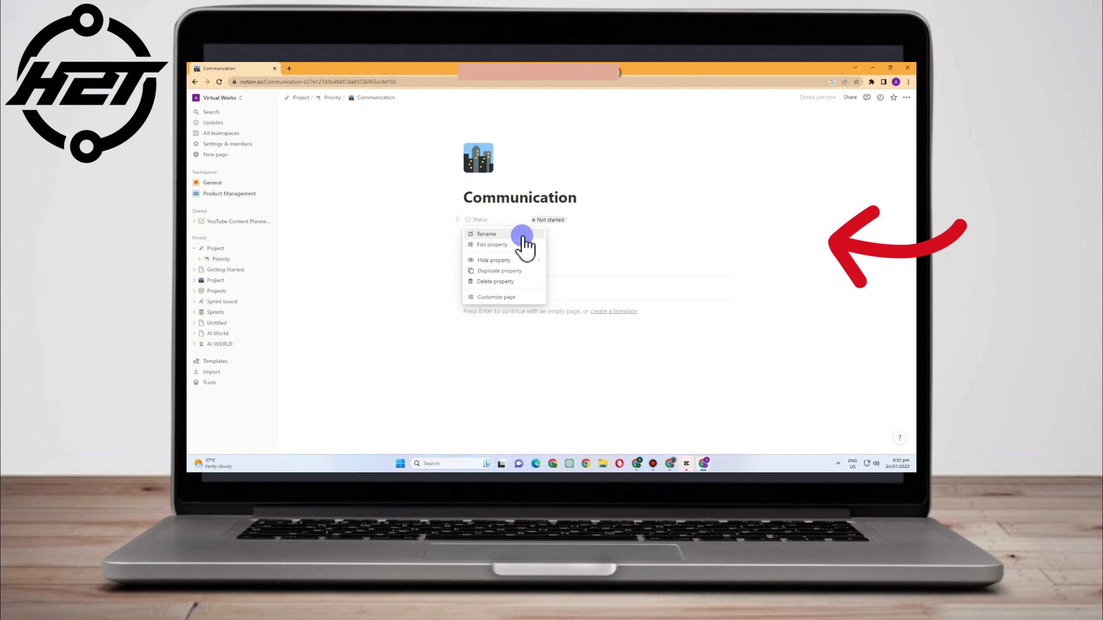
pyautogui.click(555, 219)
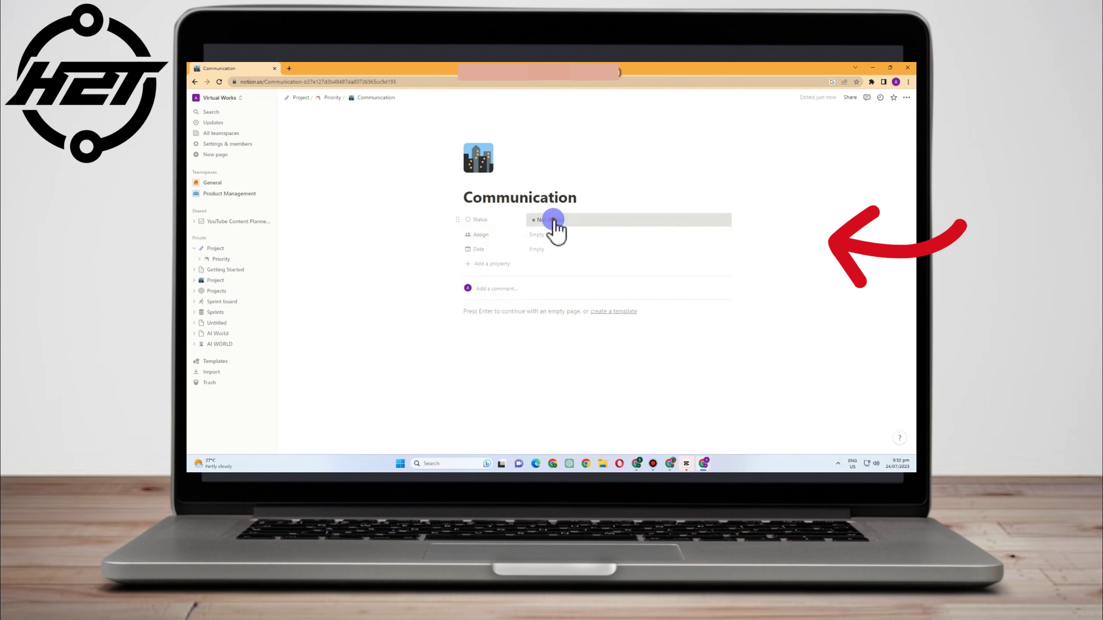
pyautogui.click(560, 273)
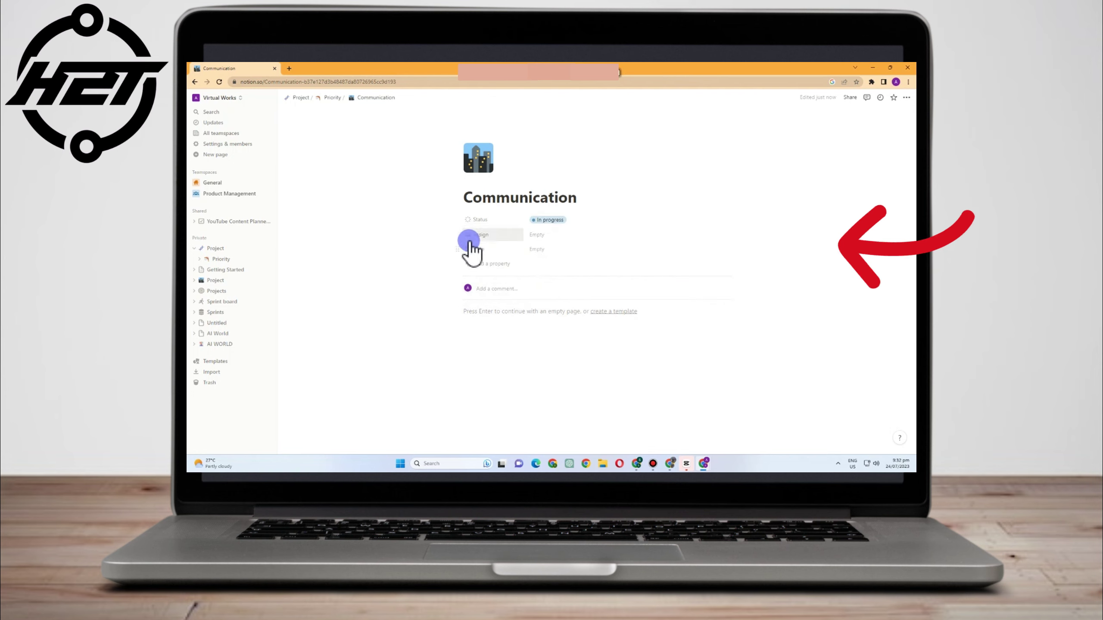
pyautogui.click(475, 237)
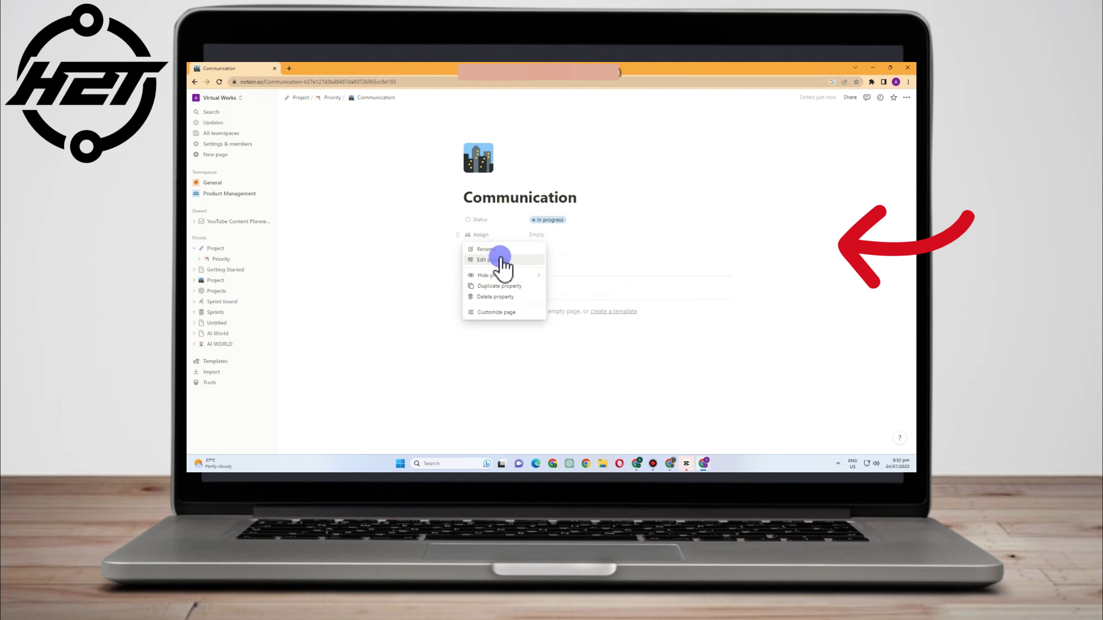
pyautogui.click(495, 260)
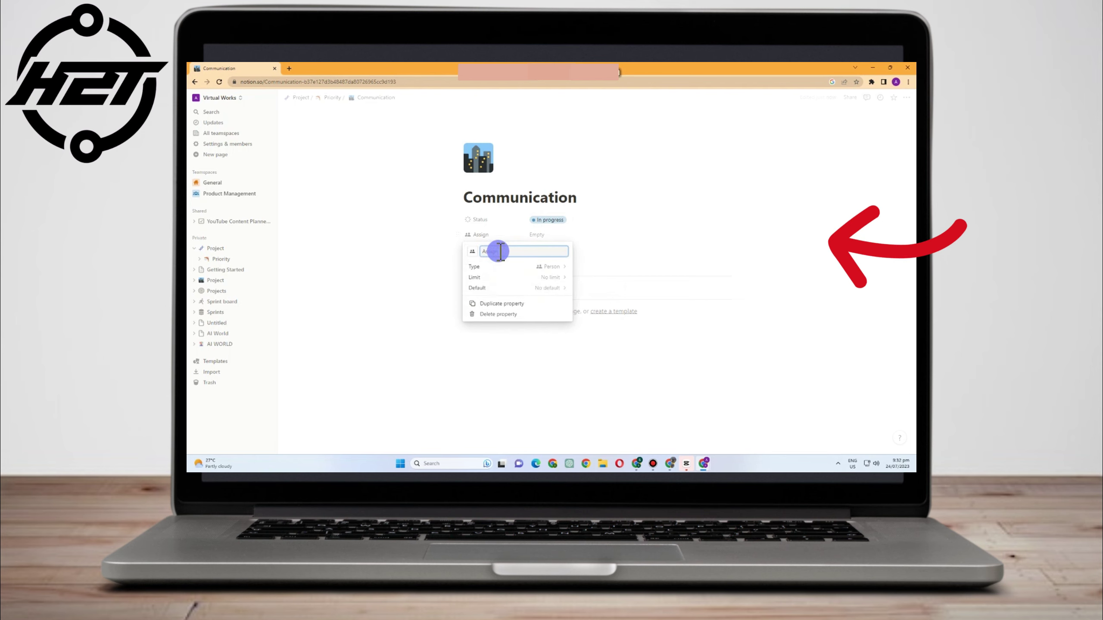
pyautogui.press('BackSpace')
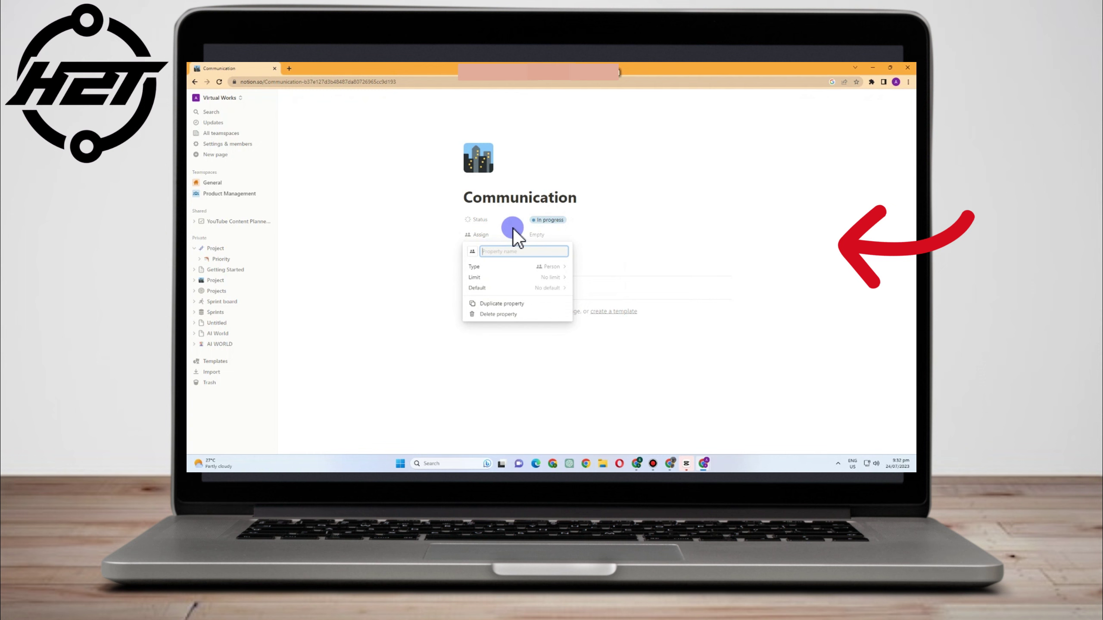
pyautogui.click(558, 266)
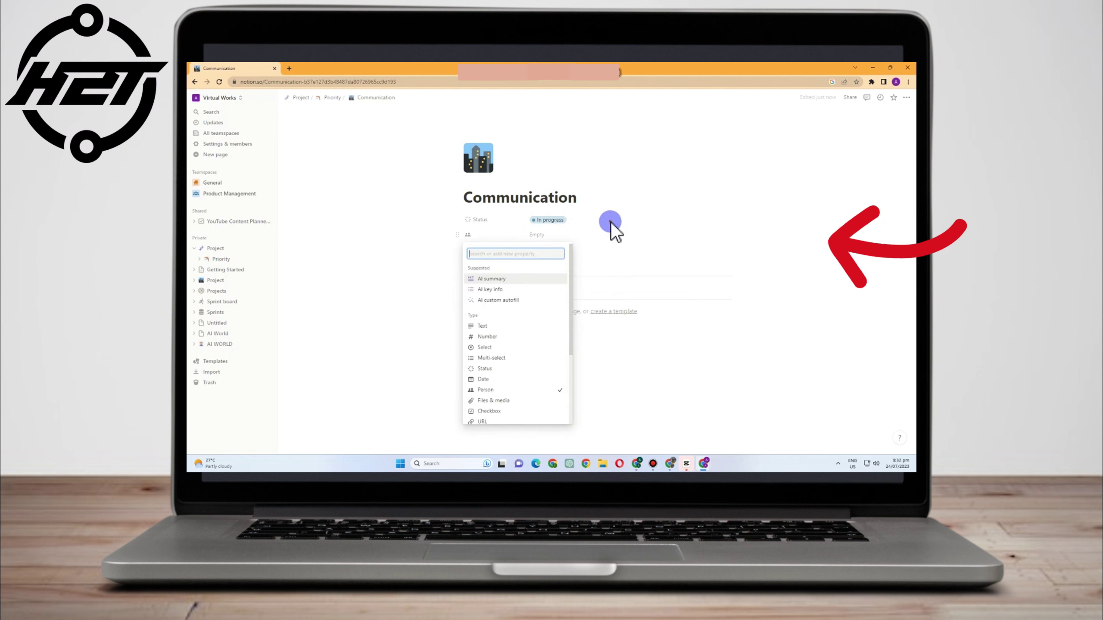
pyautogui.click(578, 226)
# Assign the Communication page to the first listed e-mail contact and set its Date to July 28, 2023
pyautogui.click(546, 235)
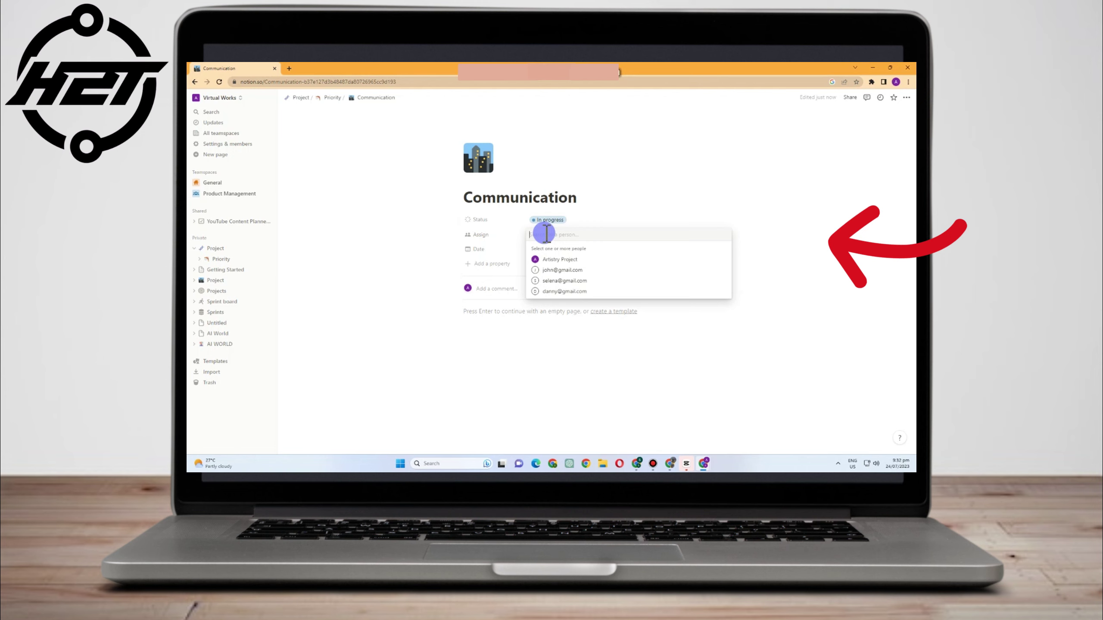
pyautogui.click(575, 271)
pyautogui.click(774, 226)
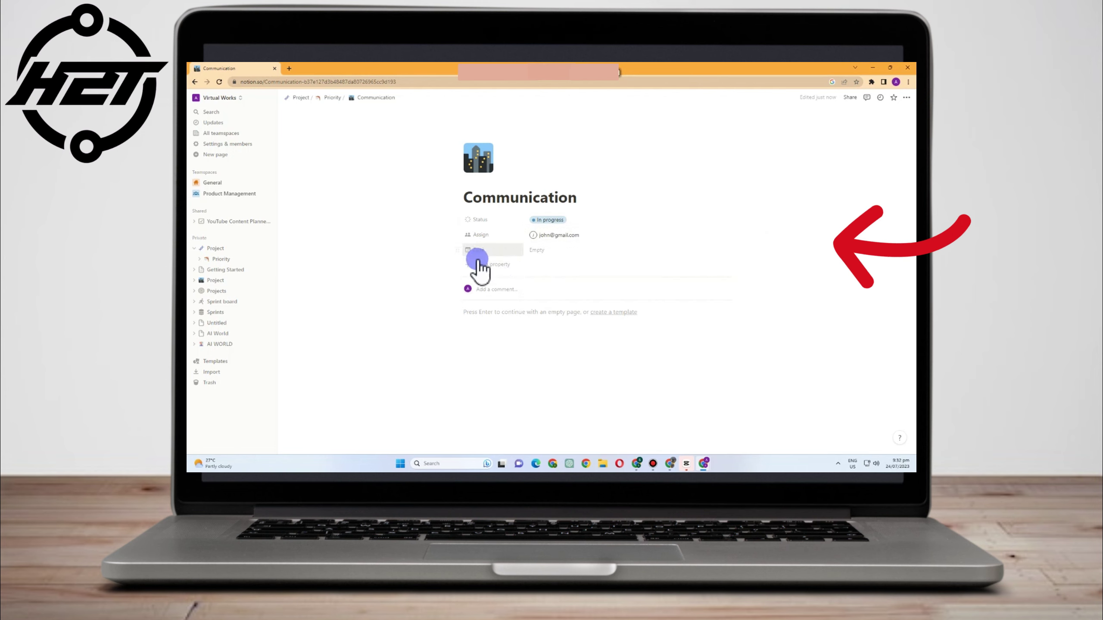
pyautogui.click(543, 252)
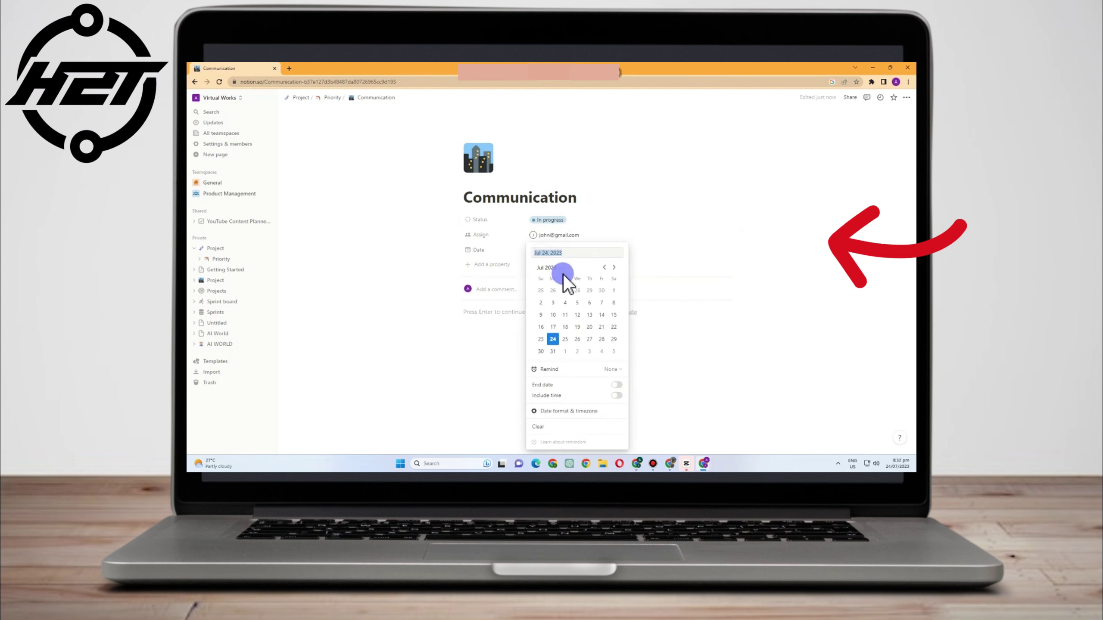
pyautogui.click(565, 339)
pyautogui.click(605, 339)
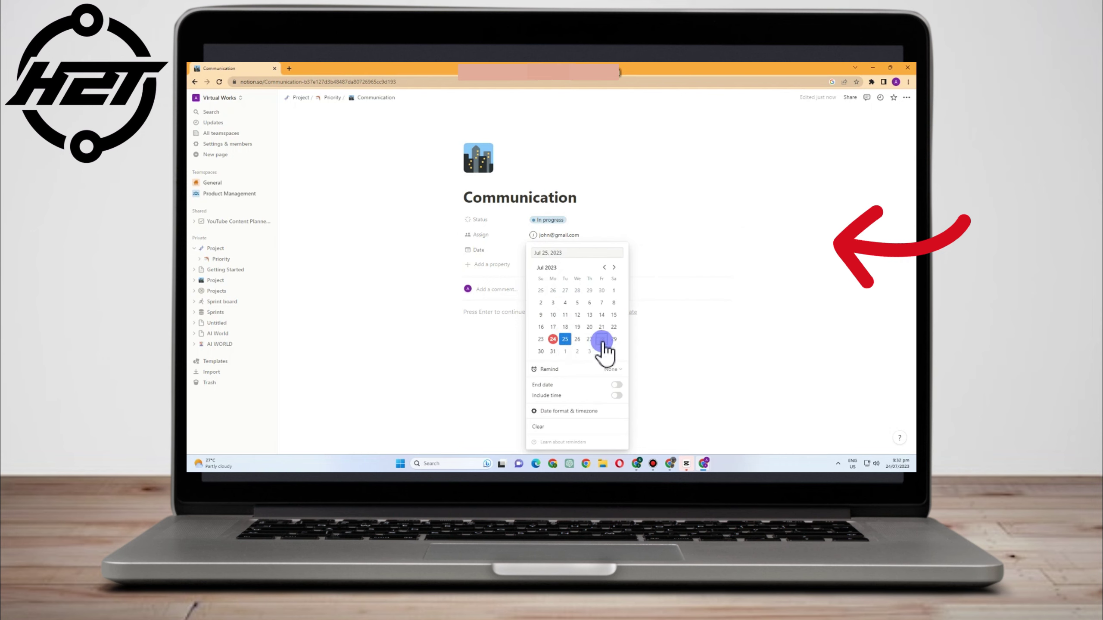
pyautogui.click(683, 252)
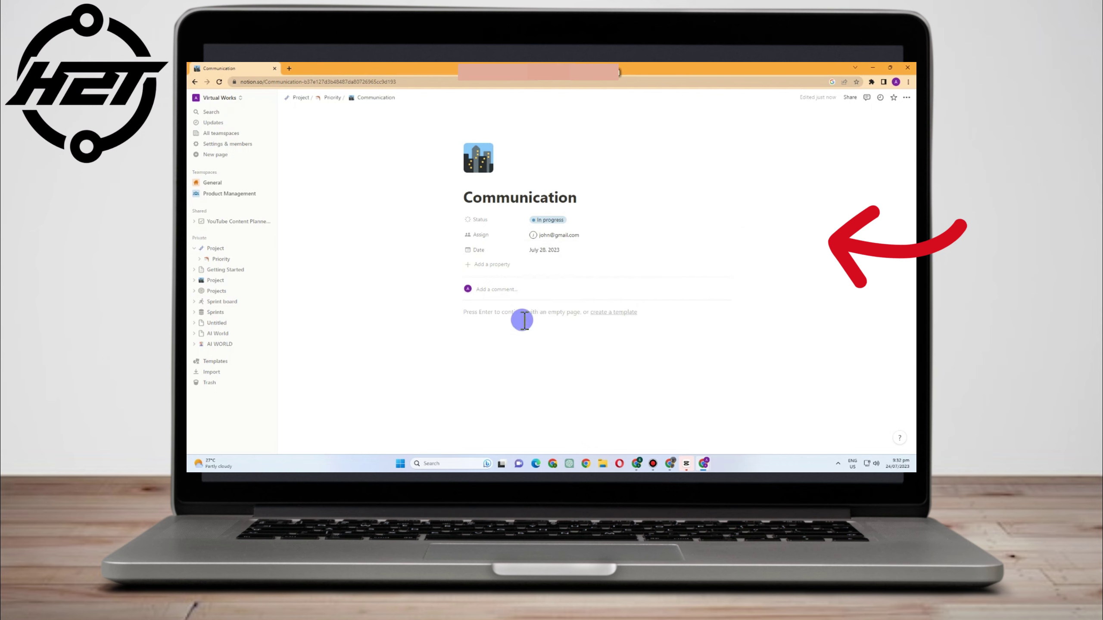
# Add a Files & media property to the Communication page and upload a file to it
pyautogui.click(489, 267)
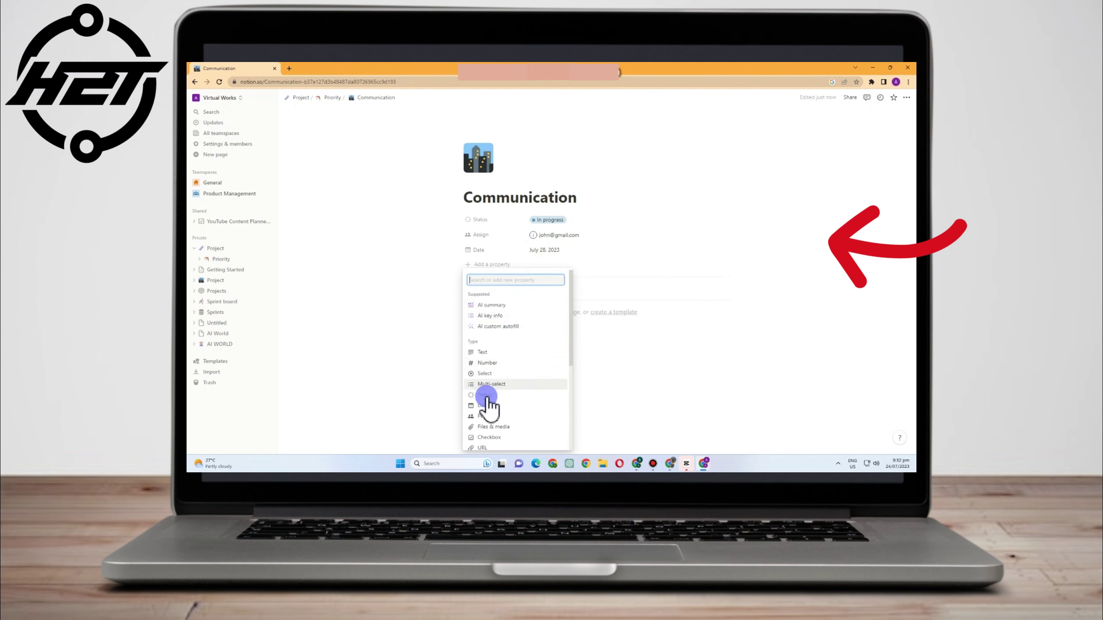
pyautogui.click(494, 425)
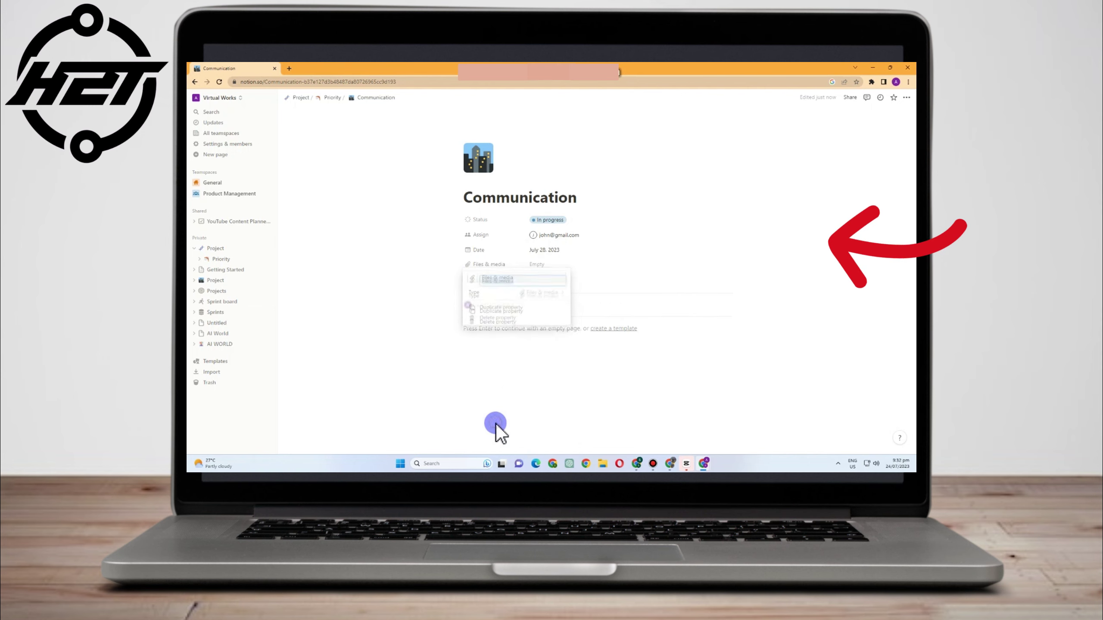
pyautogui.click(544, 297)
pyautogui.click(660, 254)
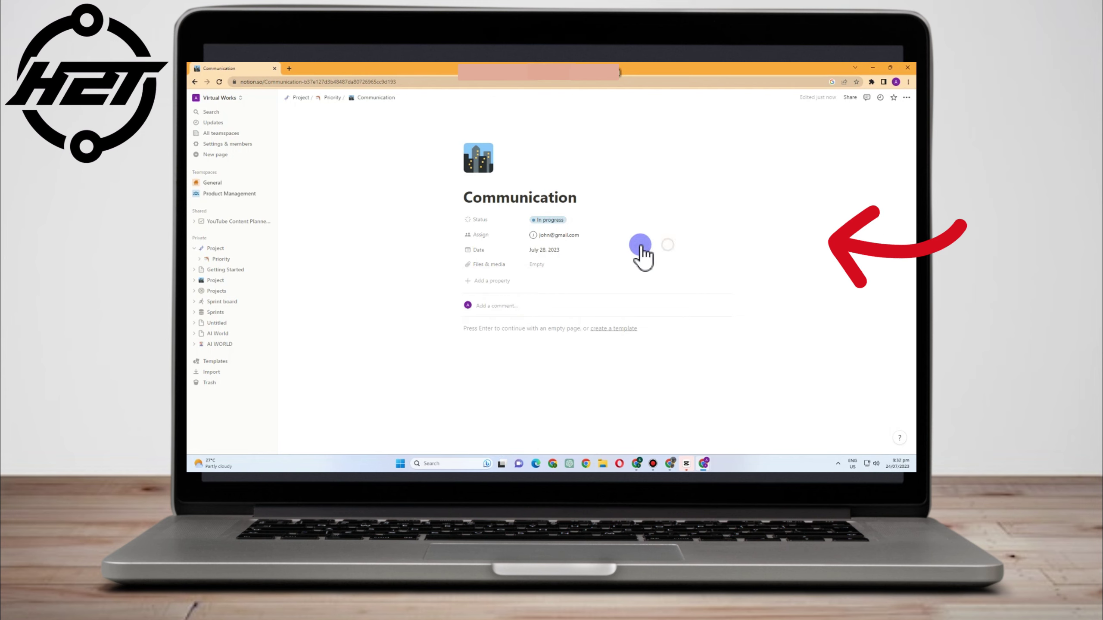
pyautogui.click(537, 264)
pyautogui.click(535, 264)
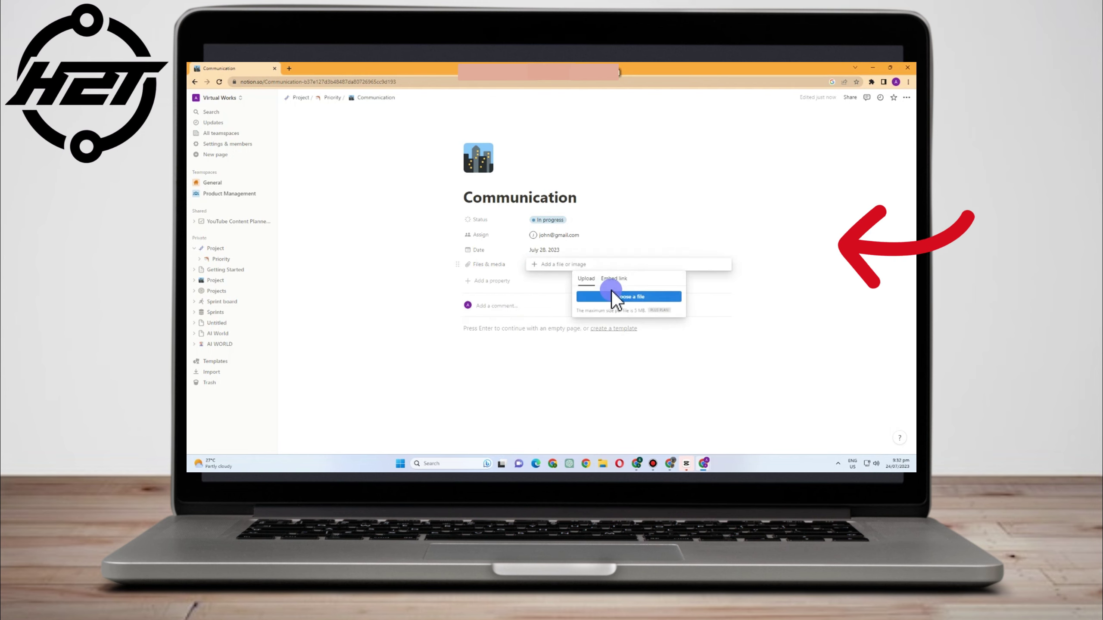
pyautogui.click(652, 297)
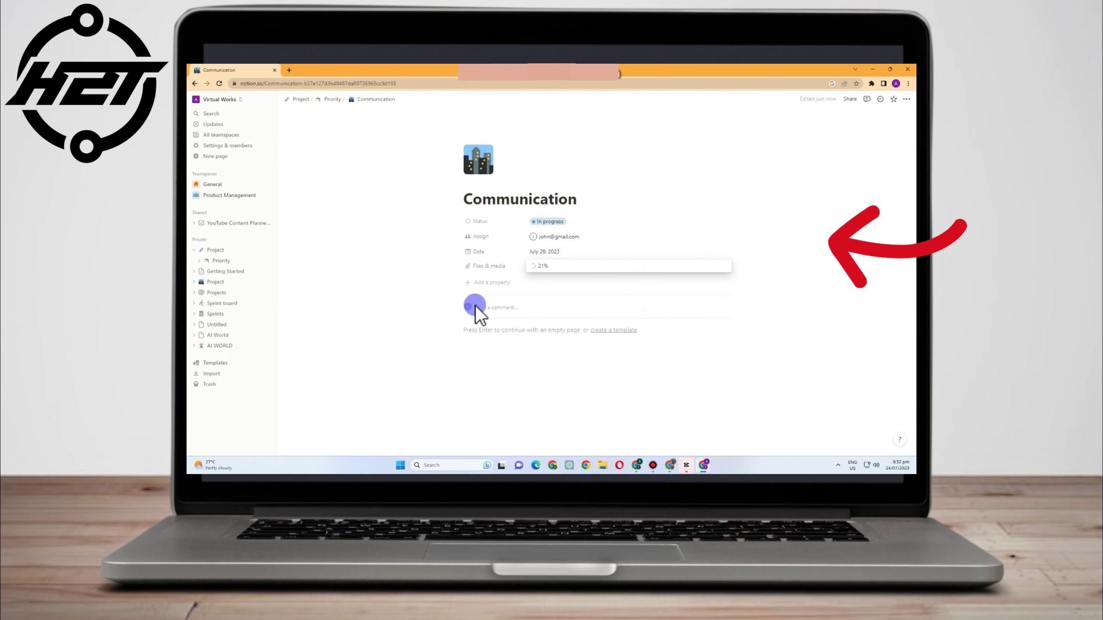
# Draft the comment "Facilitating effective communication within the team and between different departments." and mention the page's assignee in it
pyautogui.click(493, 309)
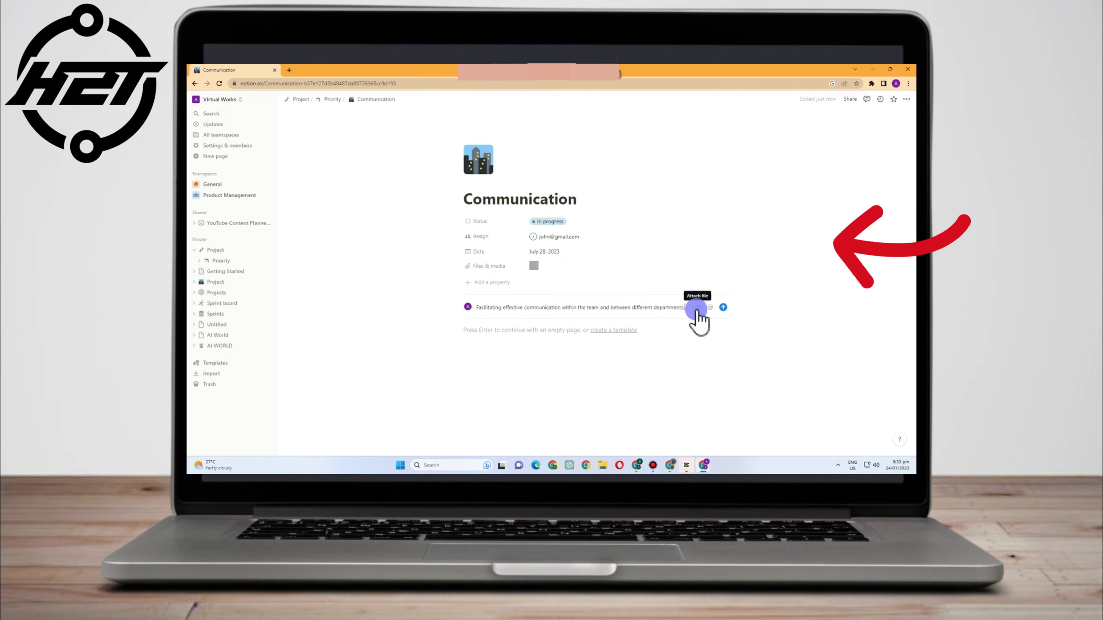
pyautogui.click(711, 307)
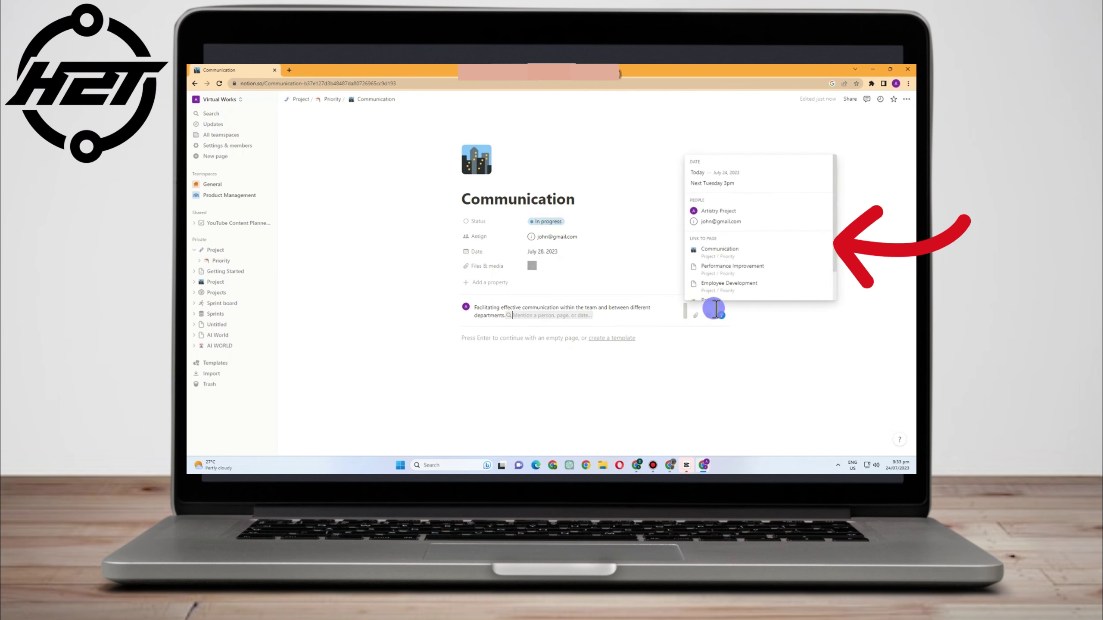
pyautogui.click(719, 220)
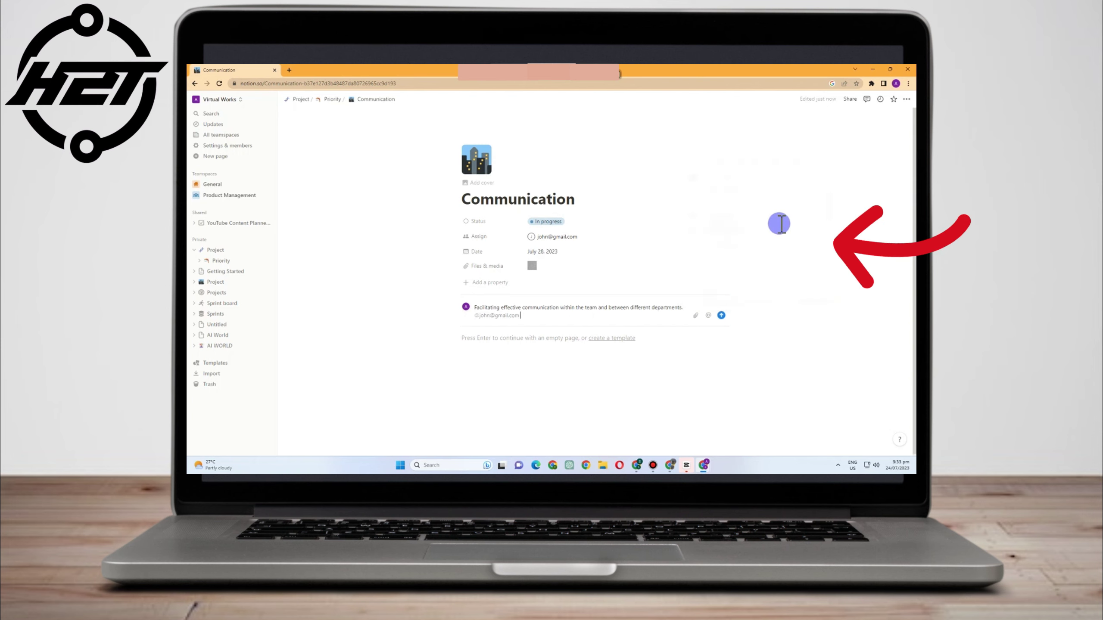
# Create a blank untitled template for the Priority database and apply it to the Communication page
pyautogui.click(611, 338)
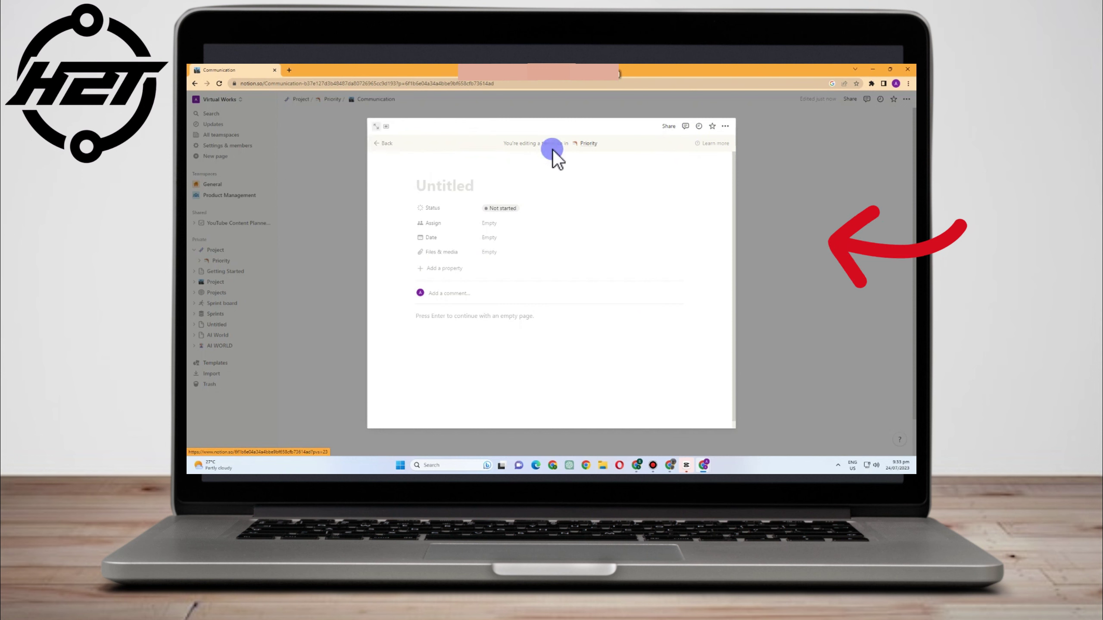
pyautogui.click(791, 155)
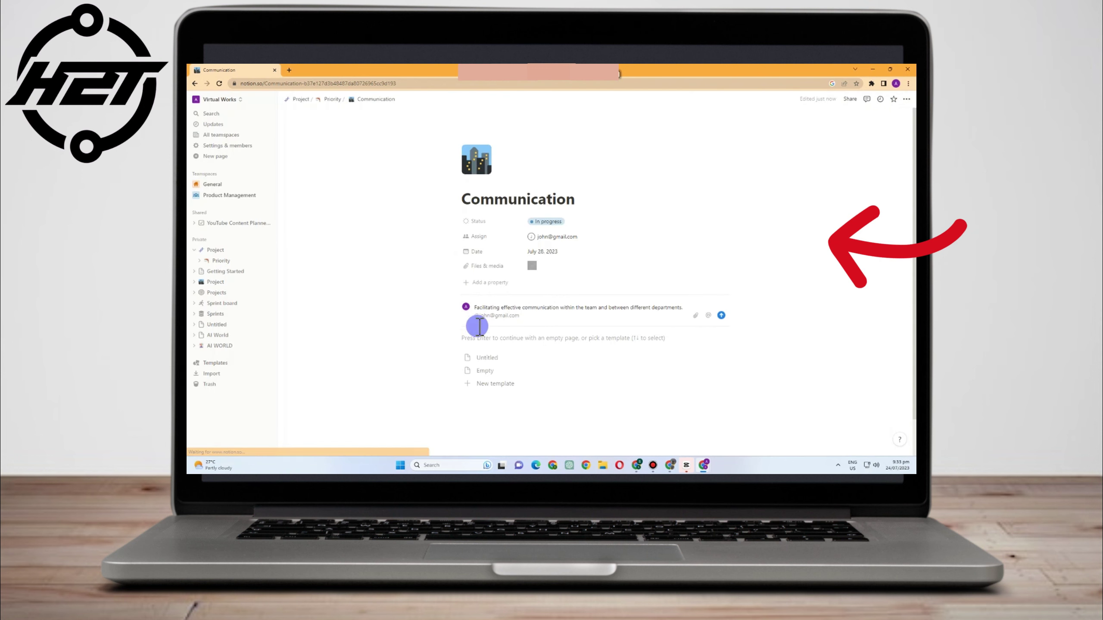
pyautogui.click(470, 354)
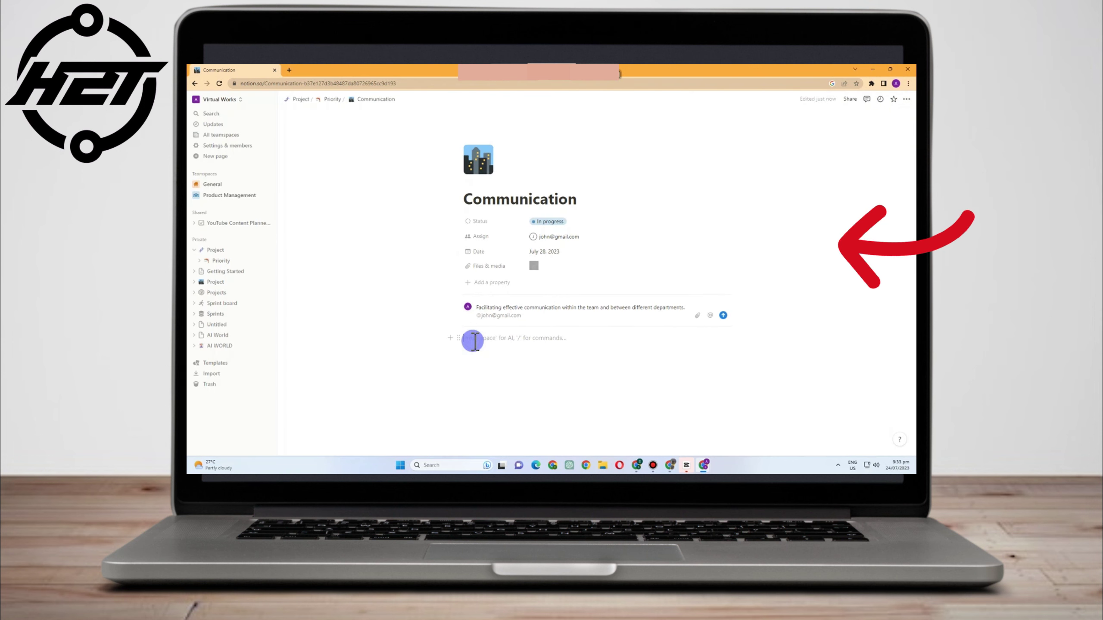
# Insert a bulleted list block in the body of the Communication page
pyautogui.click(455, 340)
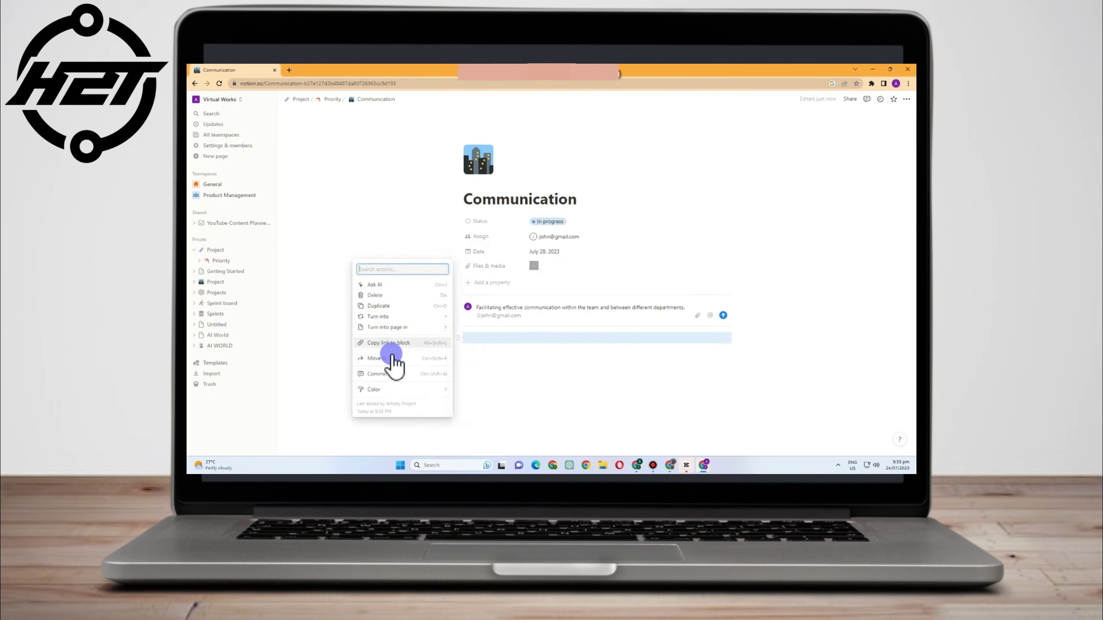
pyautogui.click(471, 338)
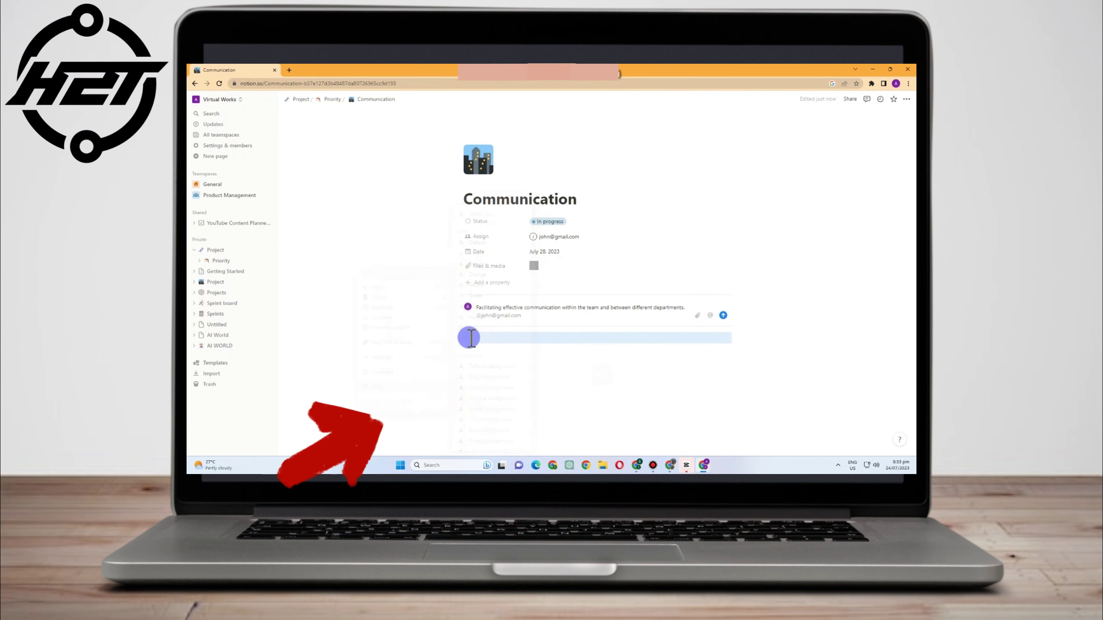
pyautogui.click(447, 338)
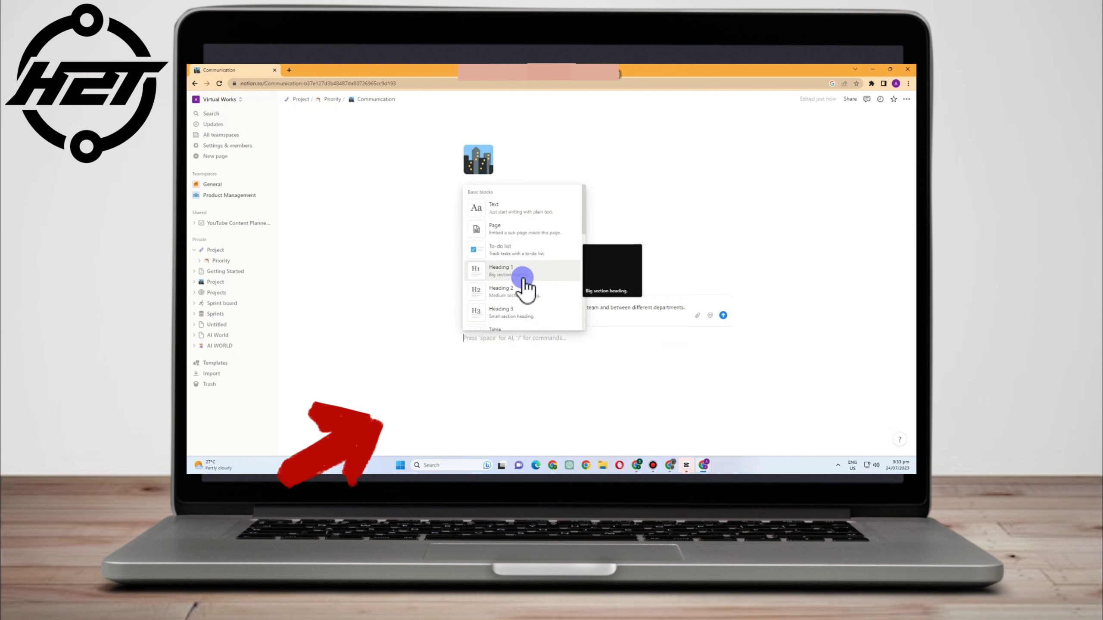
pyautogui.scroll(-2, 512, 312)
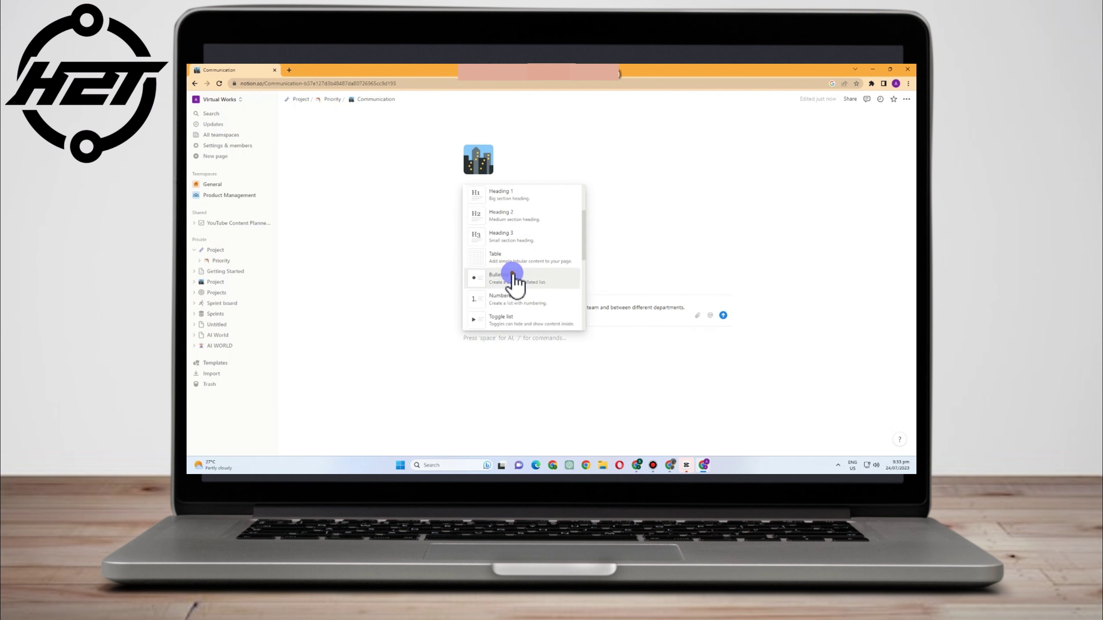
pyautogui.click(512, 277)
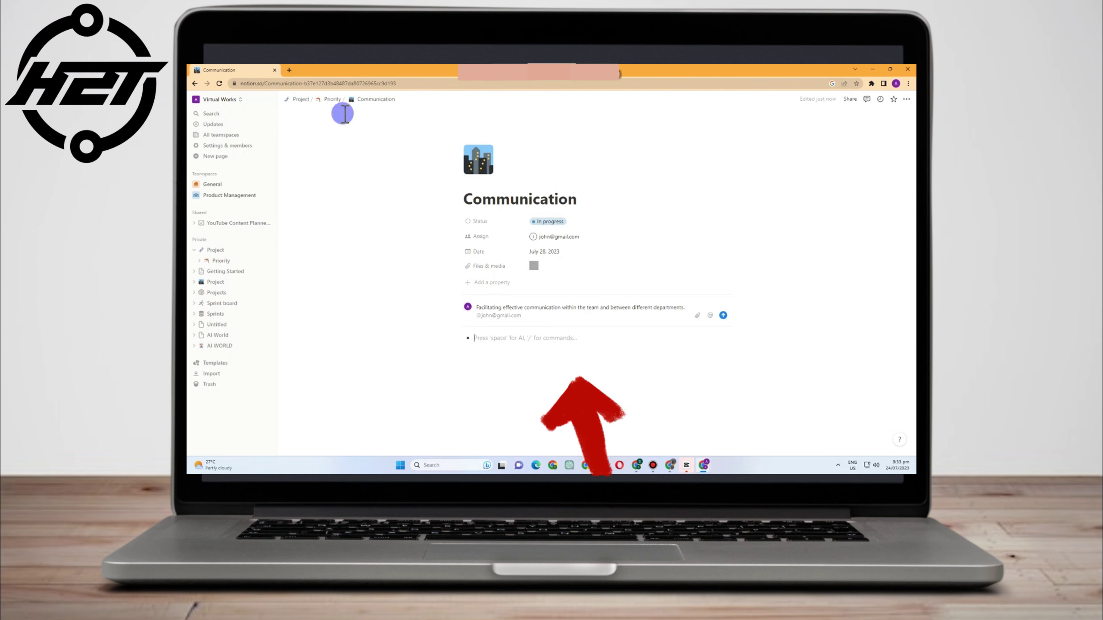
pyautogui.click(458, 338)
pyautogui.click(499, 339)
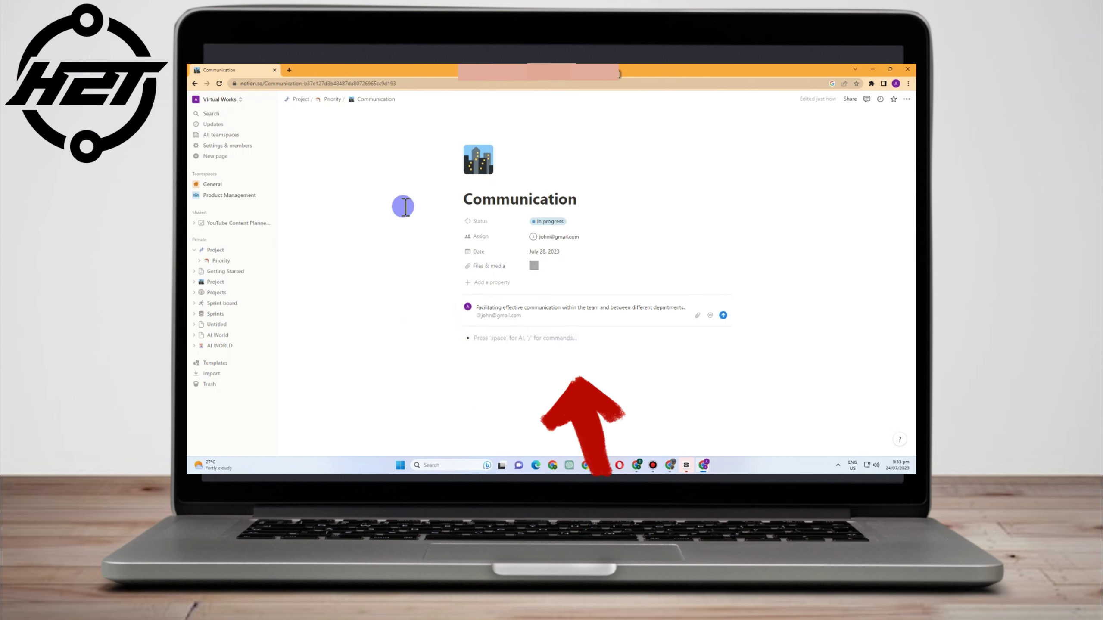
# Return to the Priority database's Work view and move all of its In progress cards to To-do
pyautogui.click(335, 100)
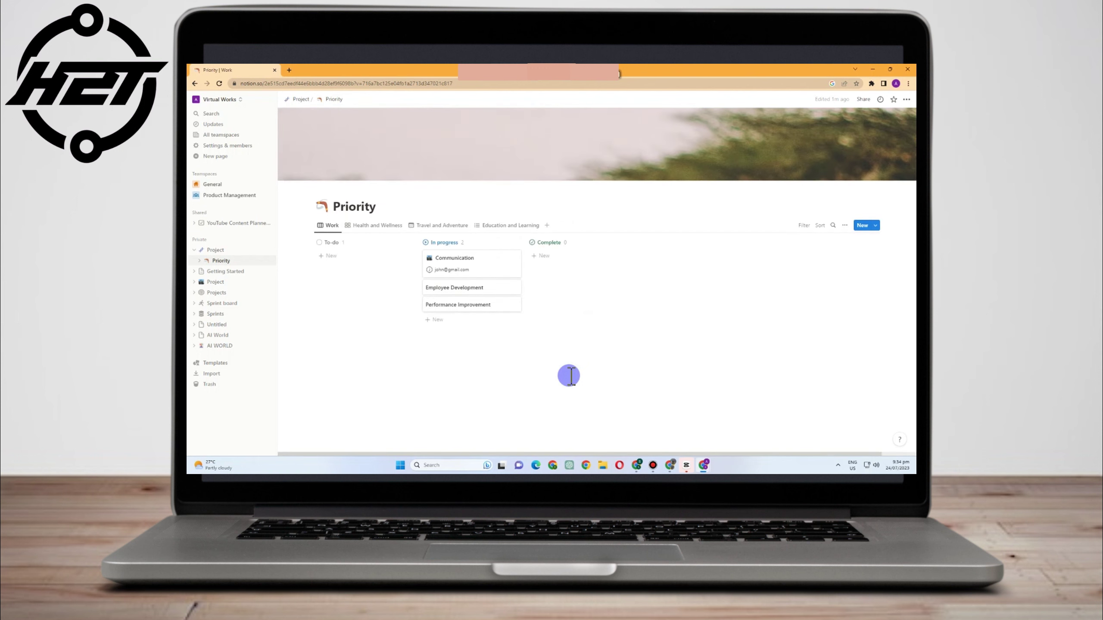
pyautogui.click(322, 225)
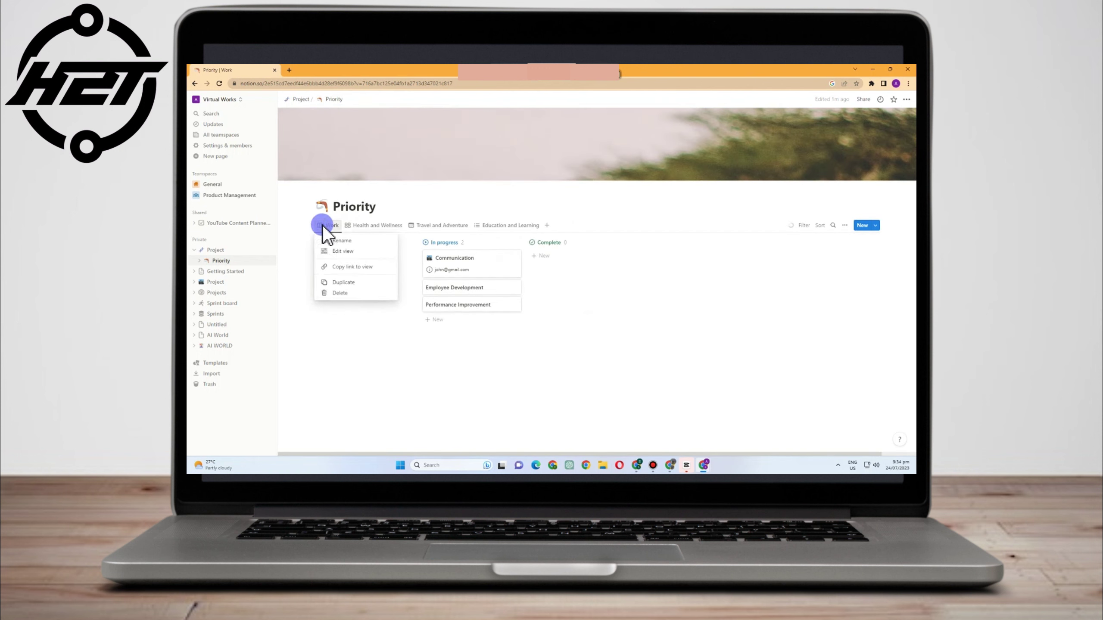
pyautogui.click(413, 354)
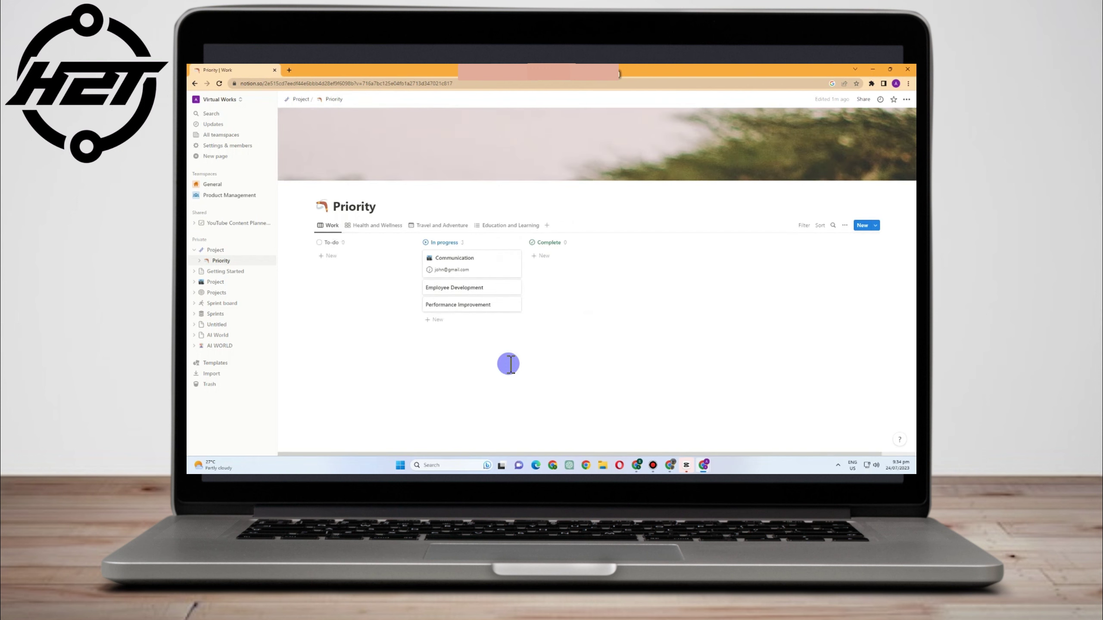
pyautogui.moveTo(480, 295); pyautogui.dragTo(326, 248)
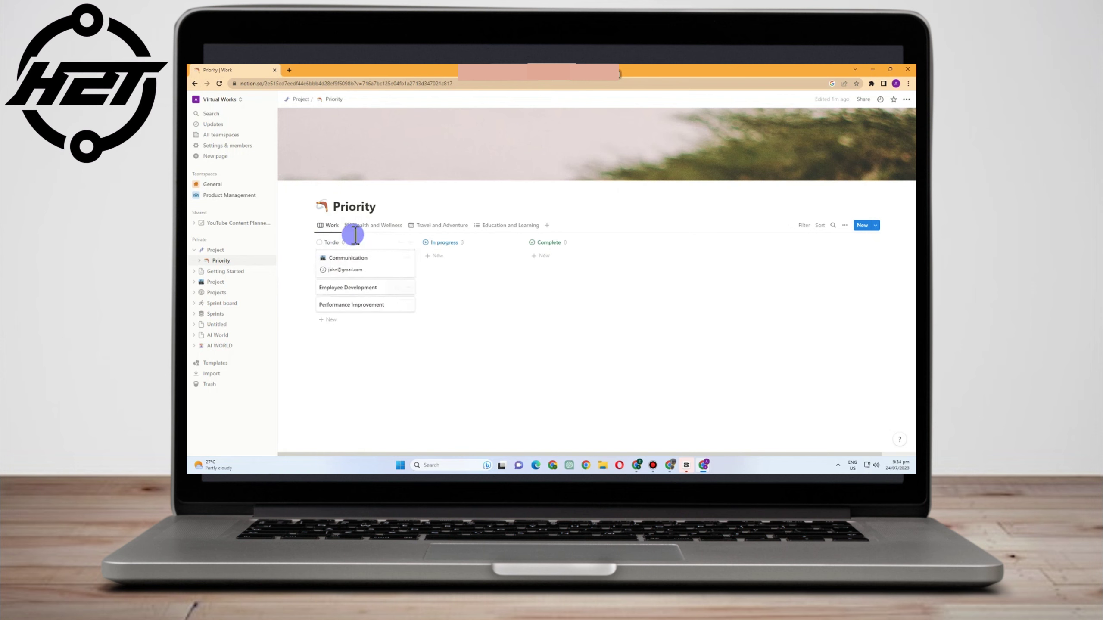
# On the Work board, move Employee Development to In progress and Performance Improvement to Complete
pyautogui.click(378, 225)
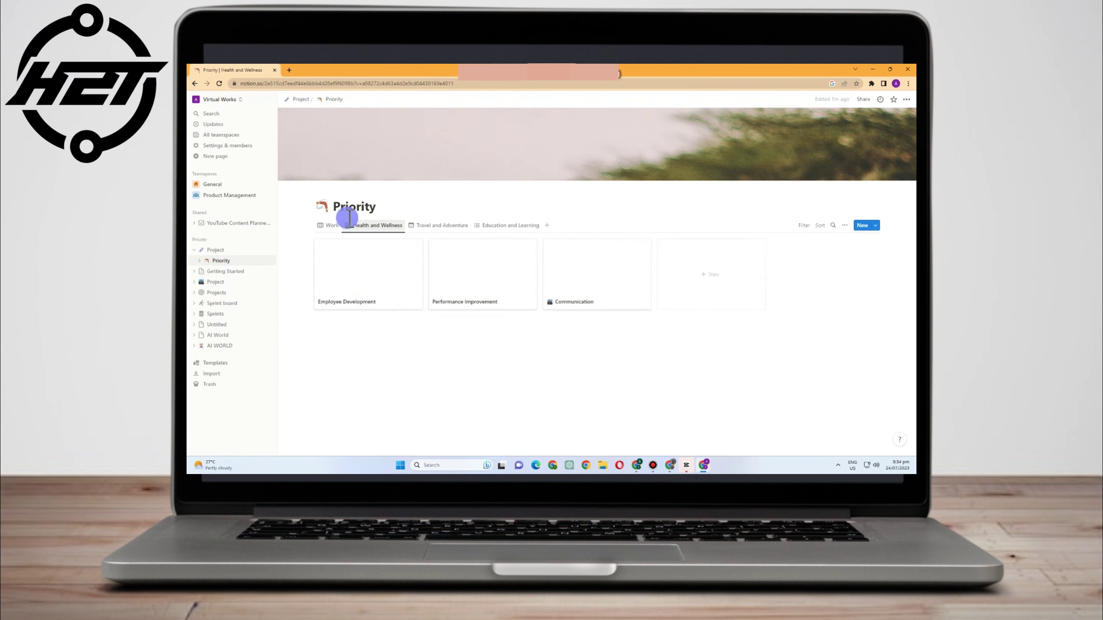
pyautogui.click(332, 227)
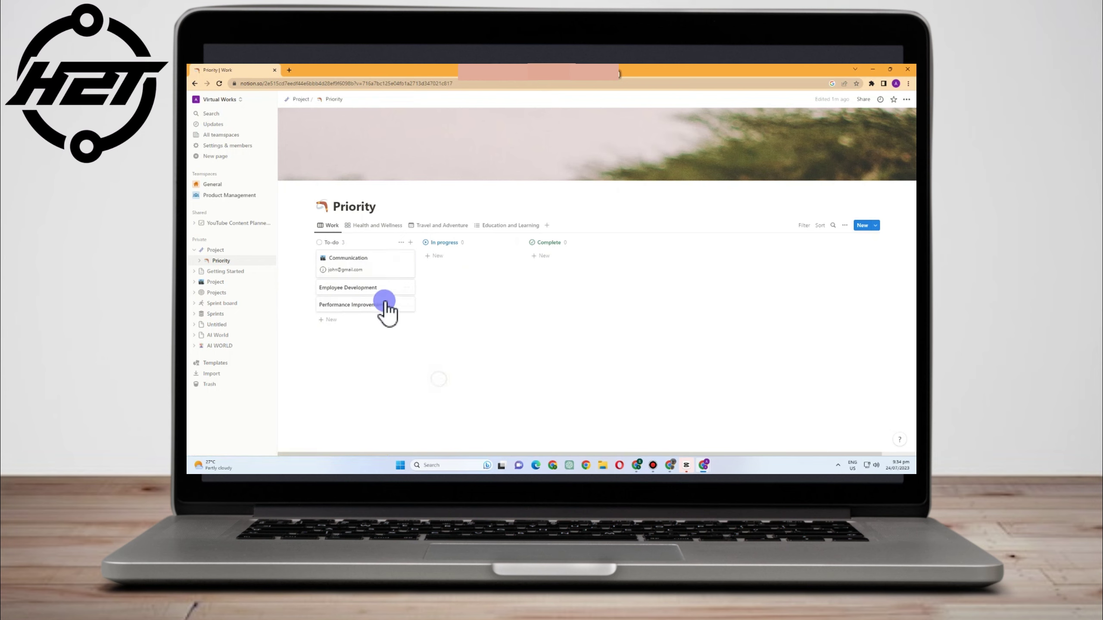
pyautogui.moveTo(369, 292); pyautogui.dragTo(454, 269)
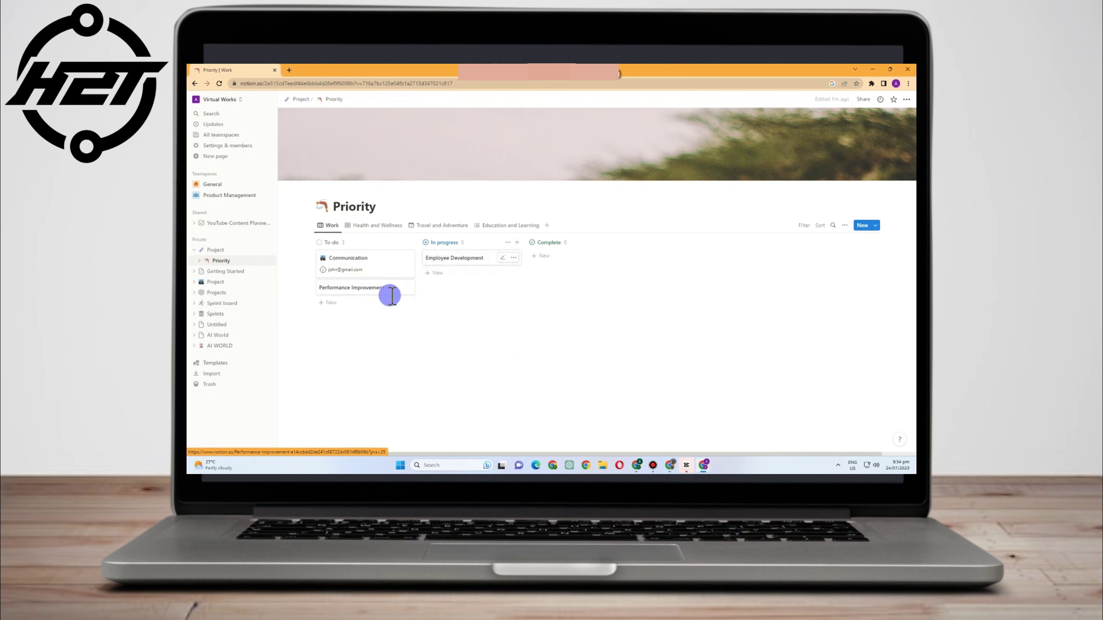
pyautogui.moveTo(371, 292); pyautogui.dragTo(573, 260)
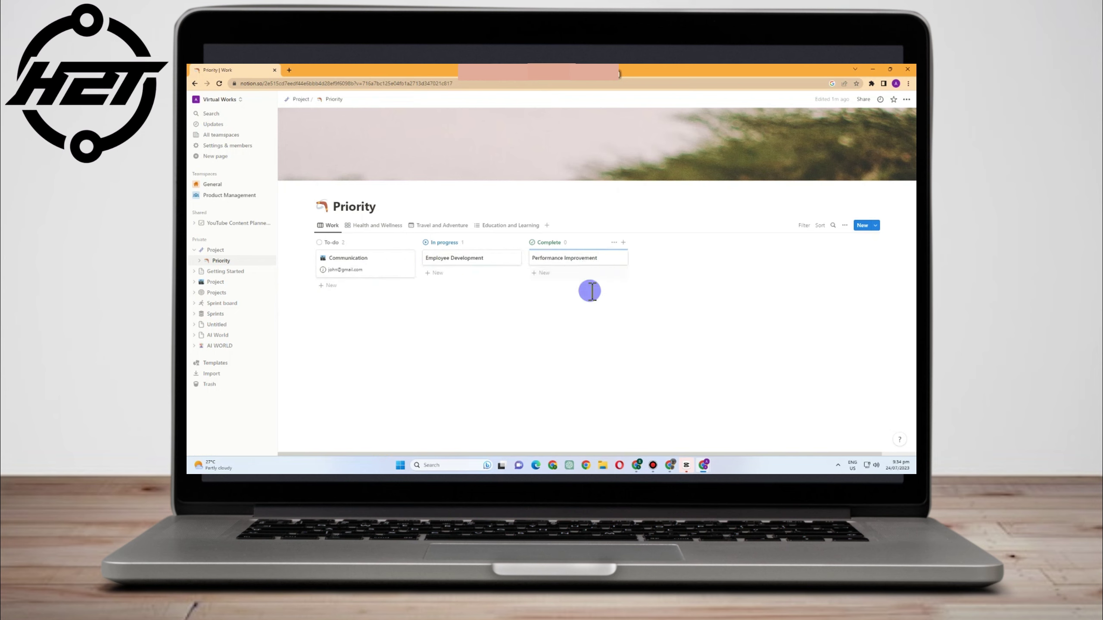
# Open the Employee Development card and assign two workspace members to it
pyautogui.click(513, 259)
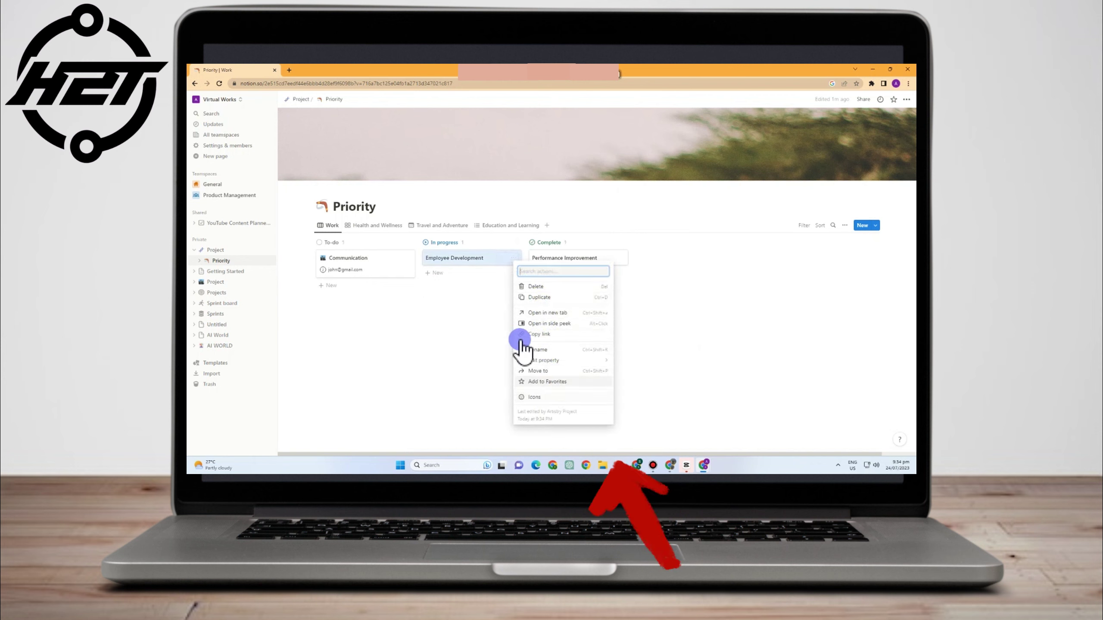
pyautogui.click(497, 257)
pyautogui.click(502, 257)
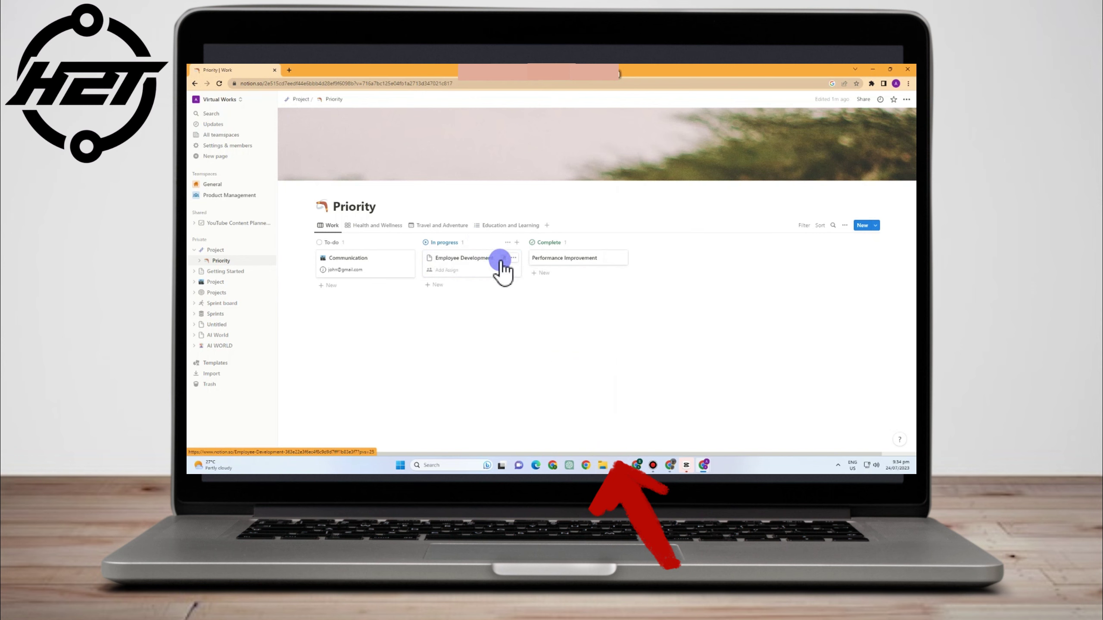
pyautogui.click(504, 263)
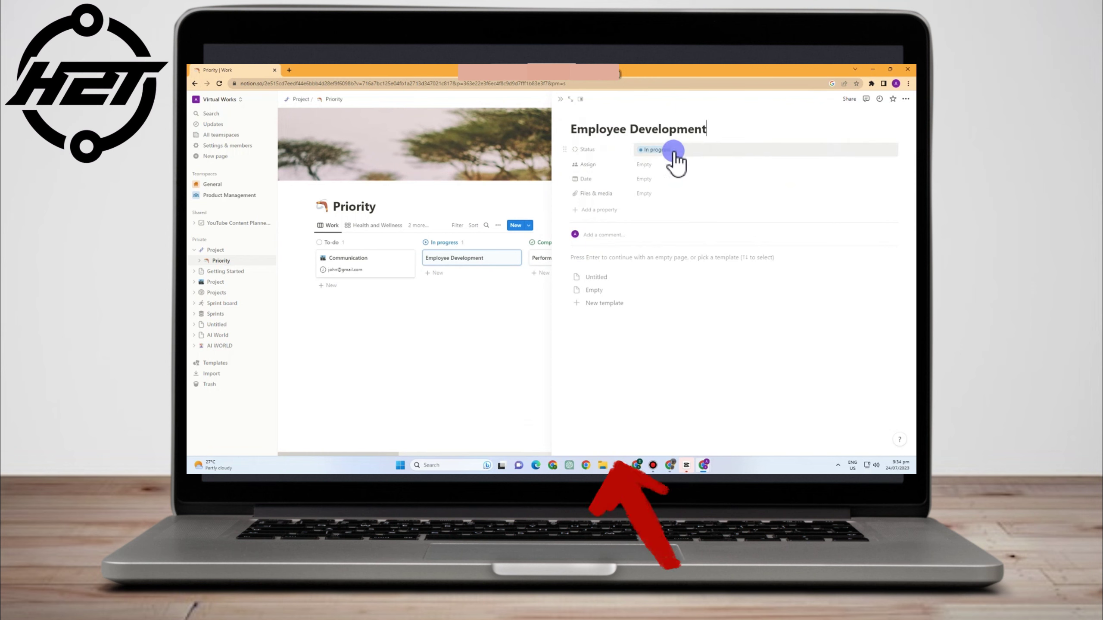
pyautogui.click(651, 165)
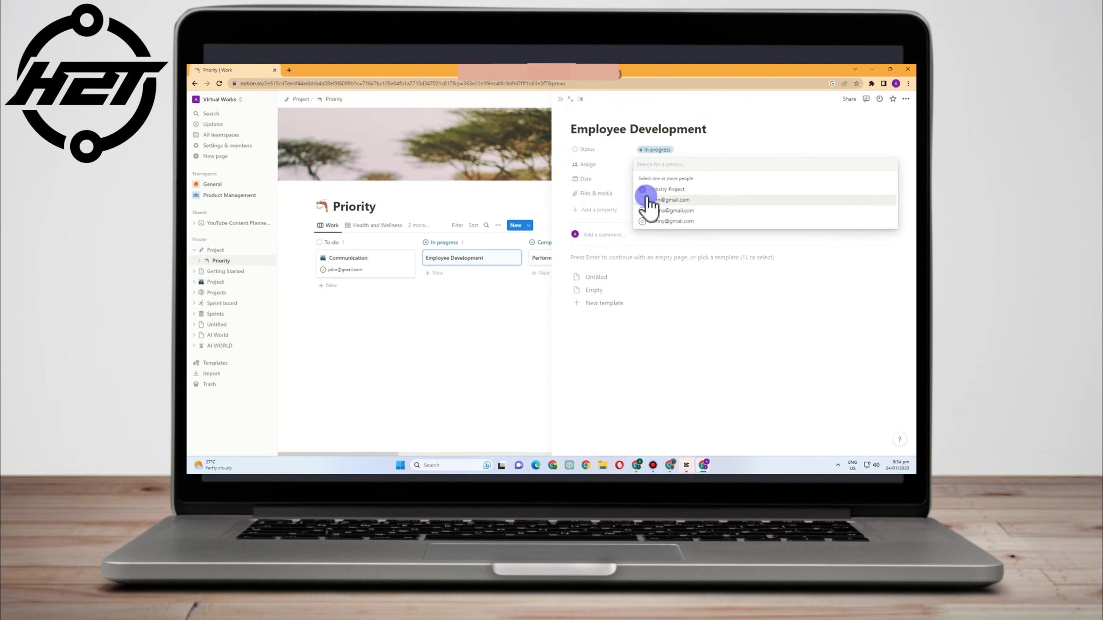
pyautogui.click(668, 212)
pyautogui.click(669, 200)
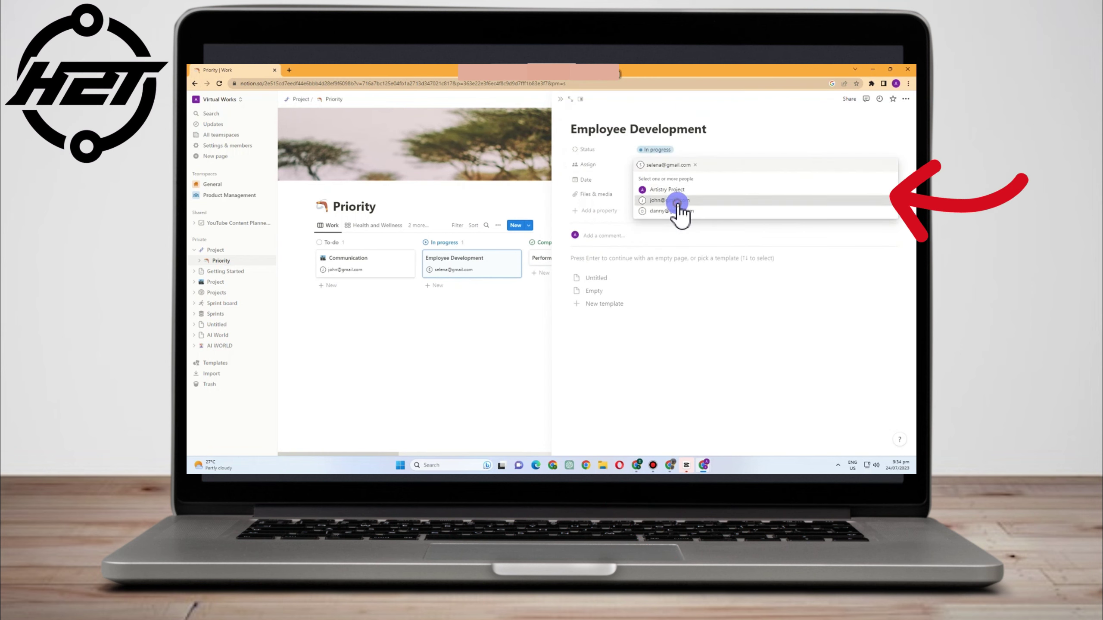
pyautogui.click(595, 194)
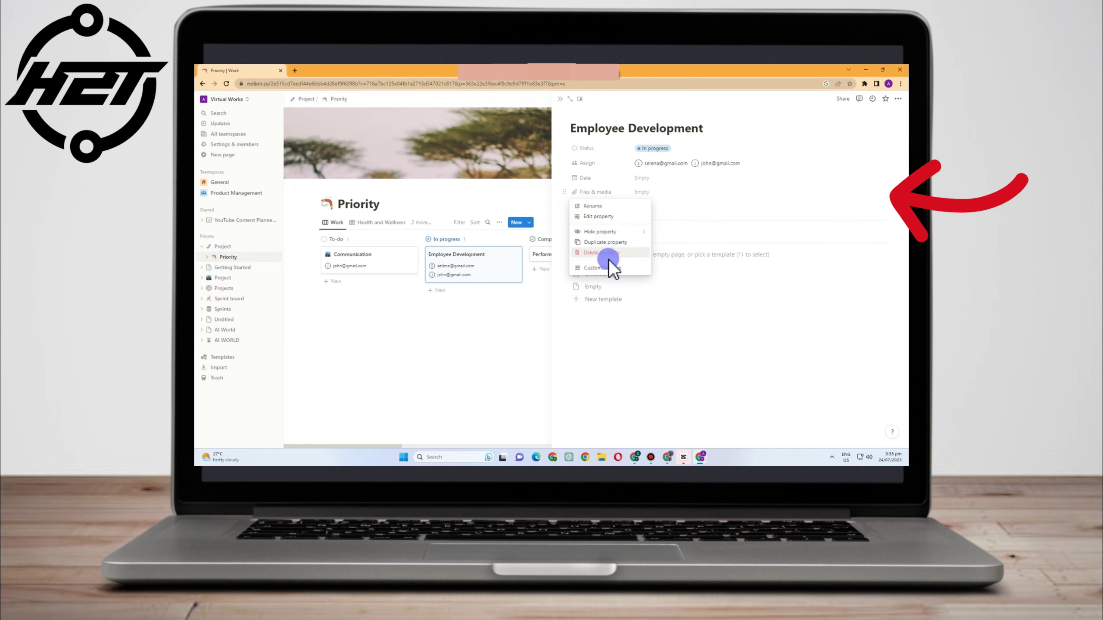
pyautogui.click(572, 192)
pyautogui.click(574, 195)
pyautogui.click(598, 240)
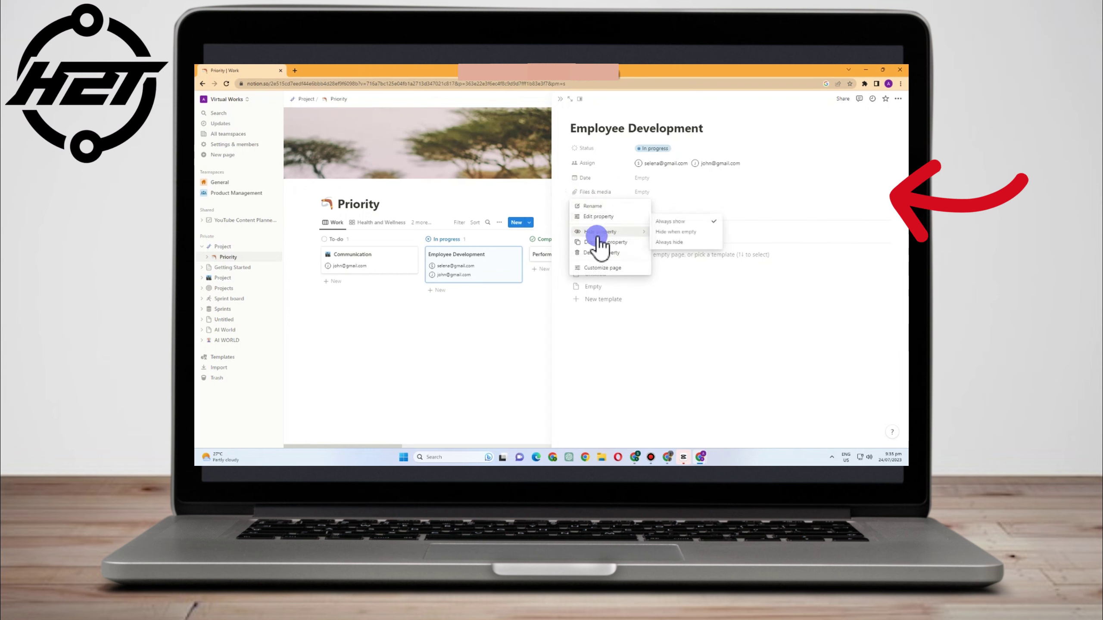
pyautogui.click(604, 268)
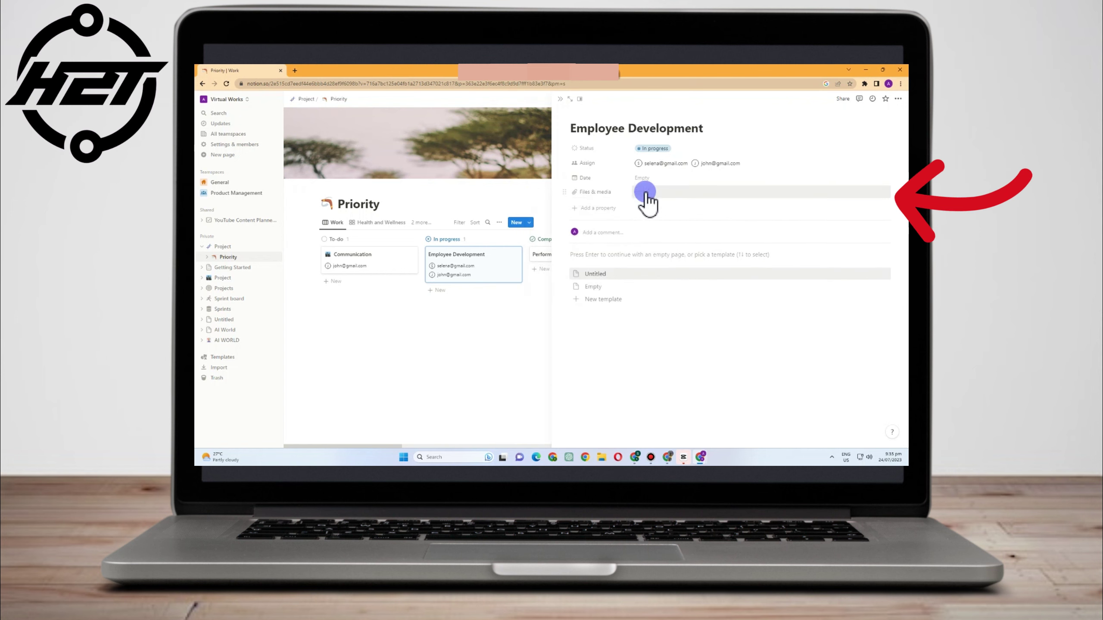
# Set the Employee Development card's Date to July 27, 2023
pyautogui.click(644, 179)
pyautogui.click(693, 279)
pyautogui.click(611, 193)
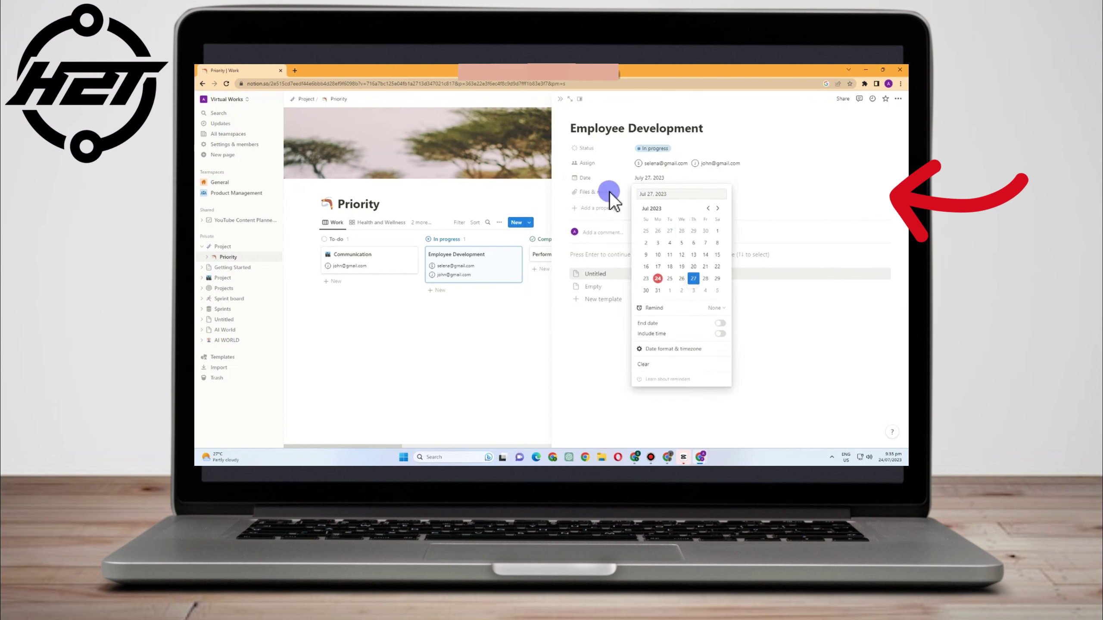
# Try to embed a placeholder link in the Employee Development card's Files & media property
pyautogui.click(653, 193)
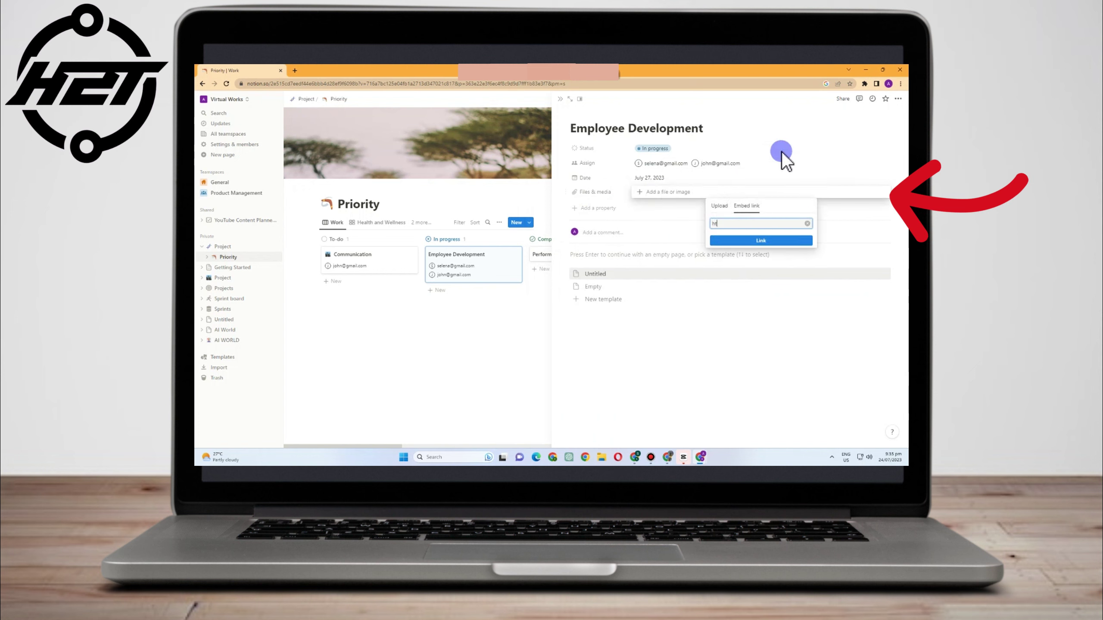
pyautogui.write('fjjf')
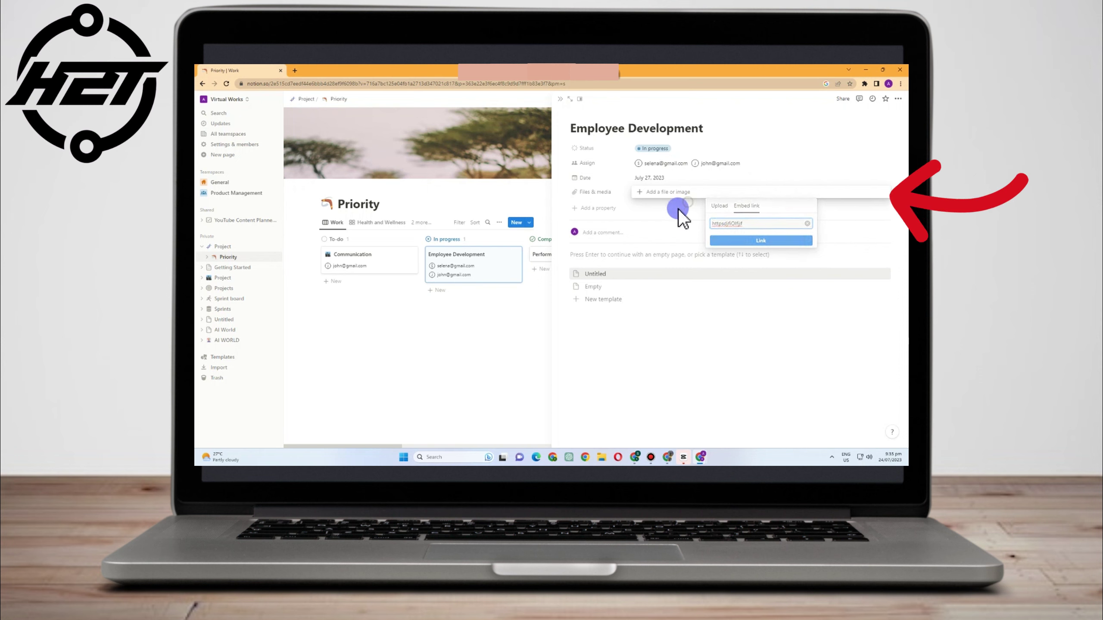
pyautogui.click(650, 243)
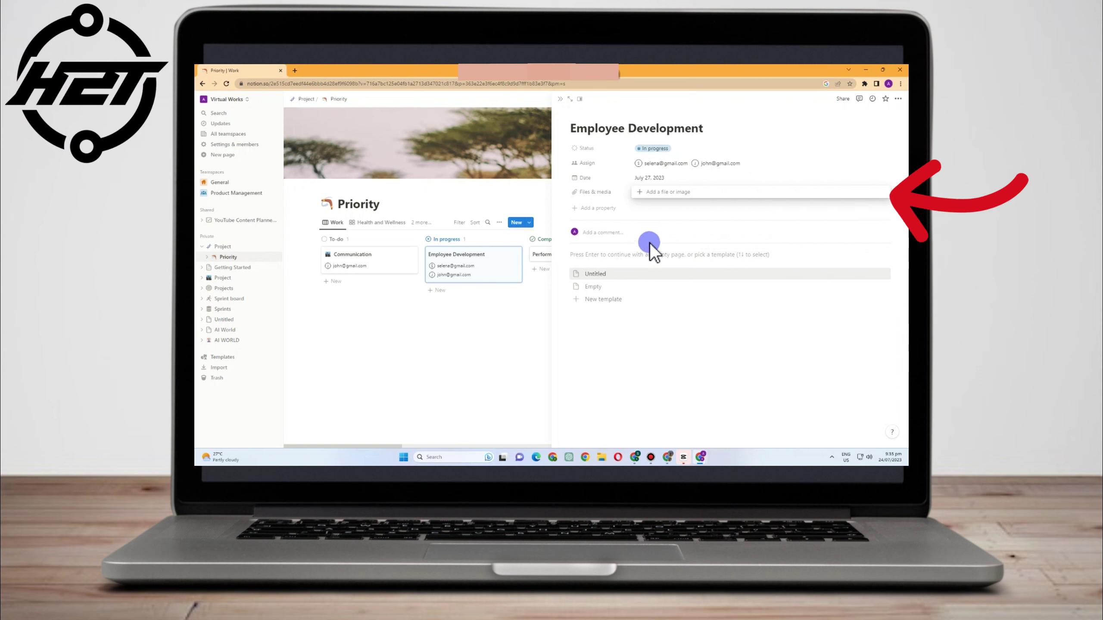
# Start the Employee Development page as an empty page and choose the AI Meeting agenda draft for its body
pyautogui.click(603, 287)
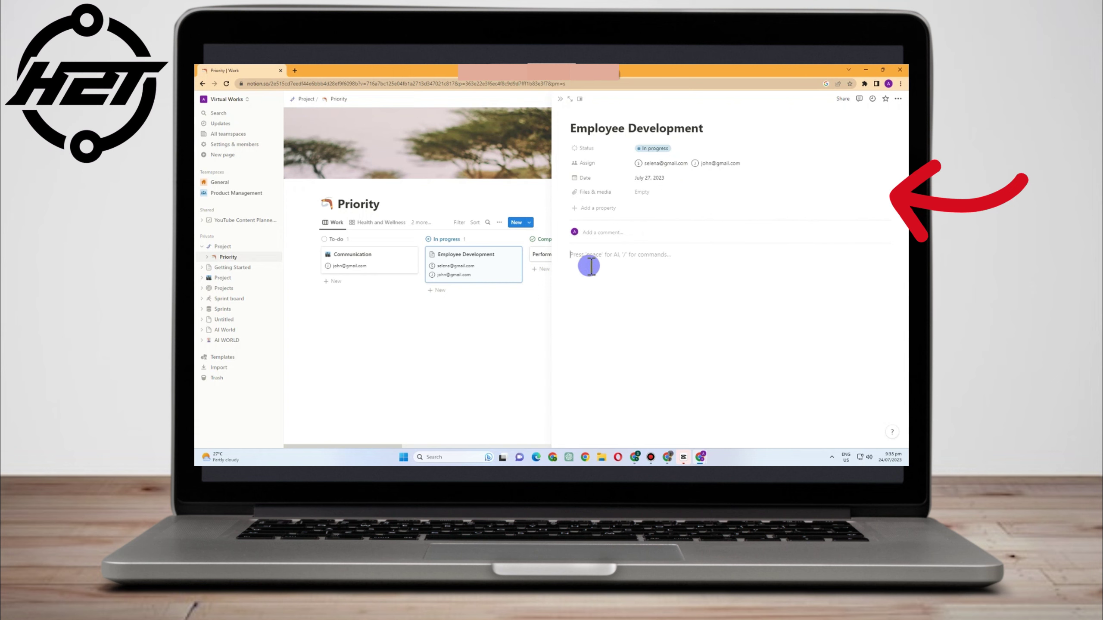
pyautogui.press('space')
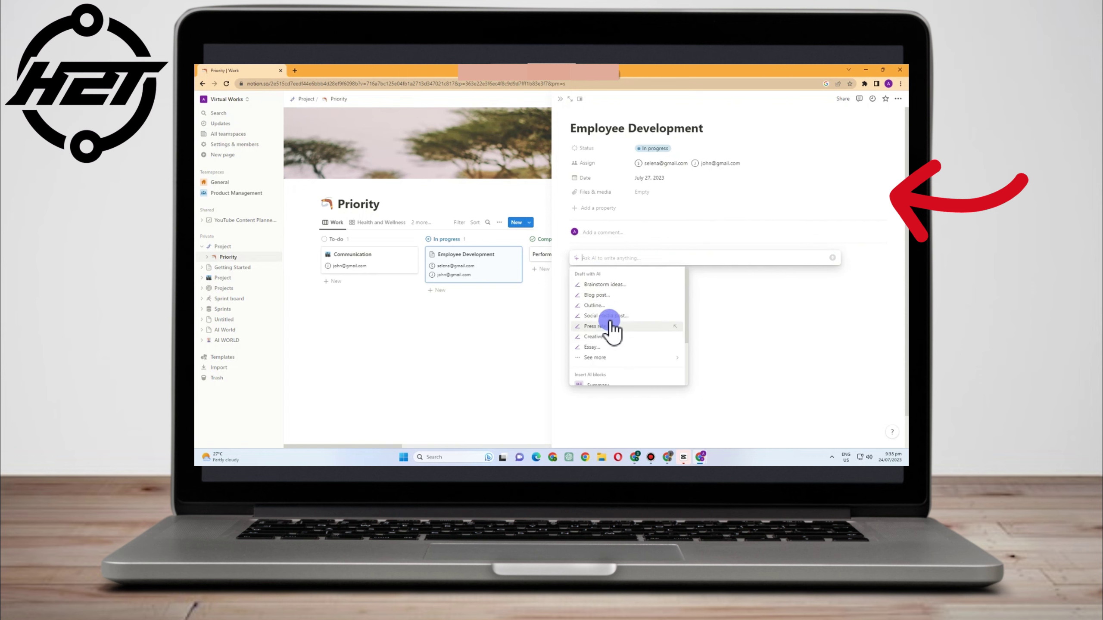
pyautogui.scroll(-1, 625, 335)
pyautogui.moveTo(610, 323)
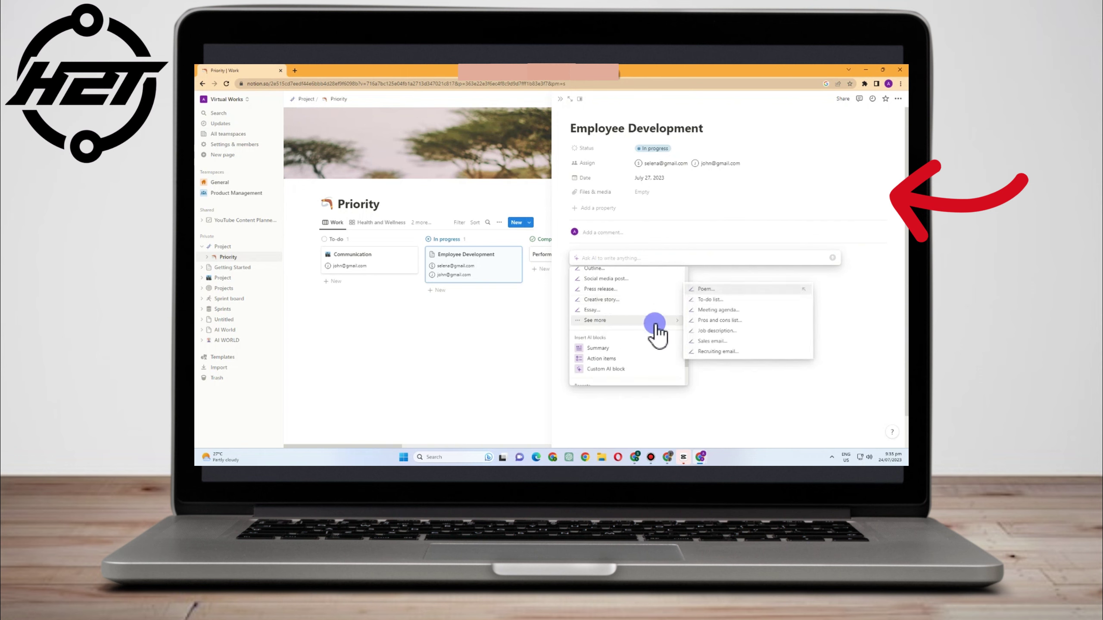
pyautogui.click(712, 310)
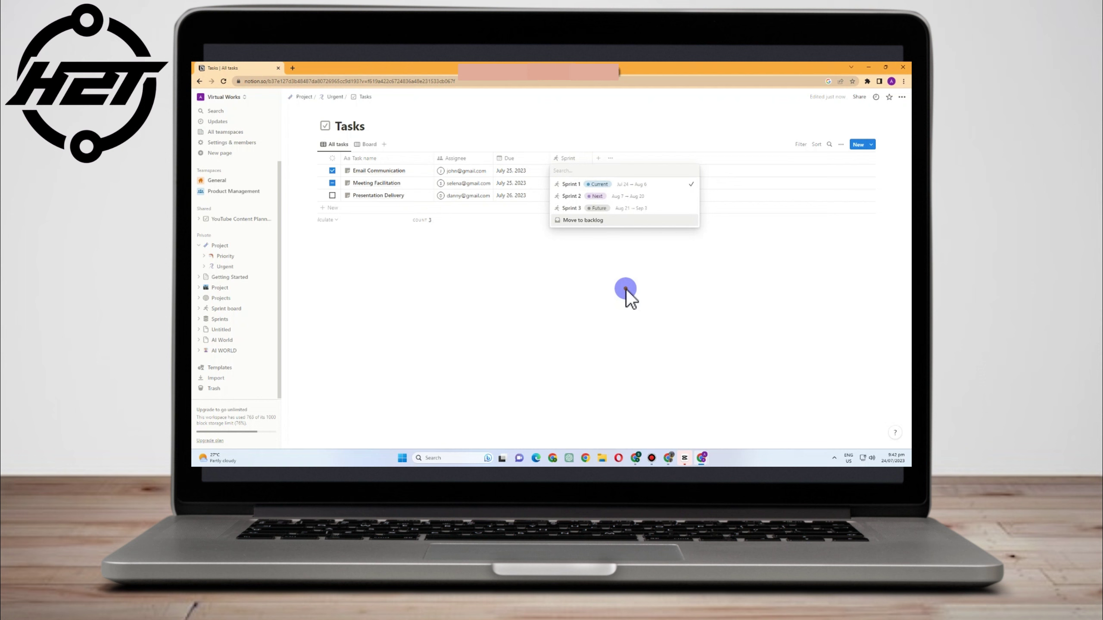
# Examine the Sprints database's Sprint status column options and the Email Communication sprint's details and tasks, and open the Projects page
pyautogui.click(627, 289)
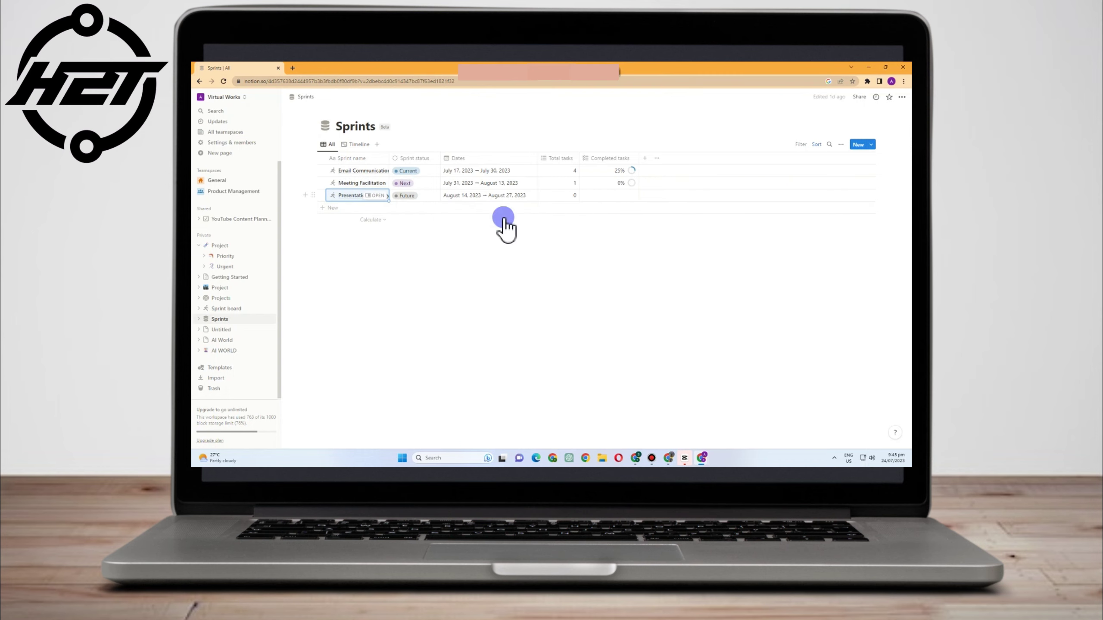
pyautogui.click(424, 159)
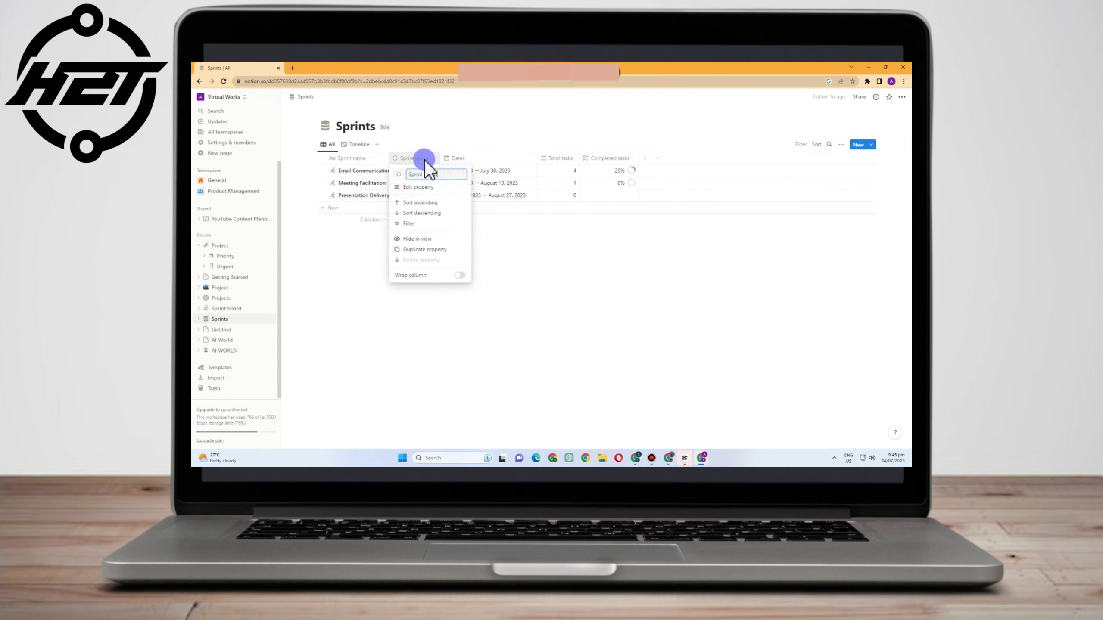
pyautogui.click(578, 324)
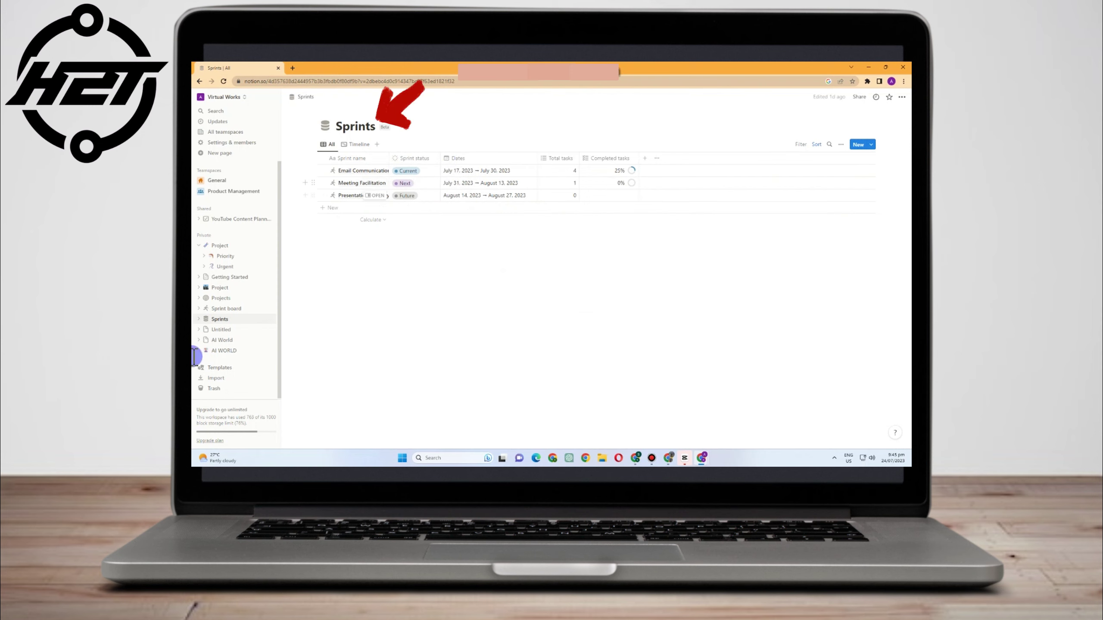
pyautogui.click(375, 171)
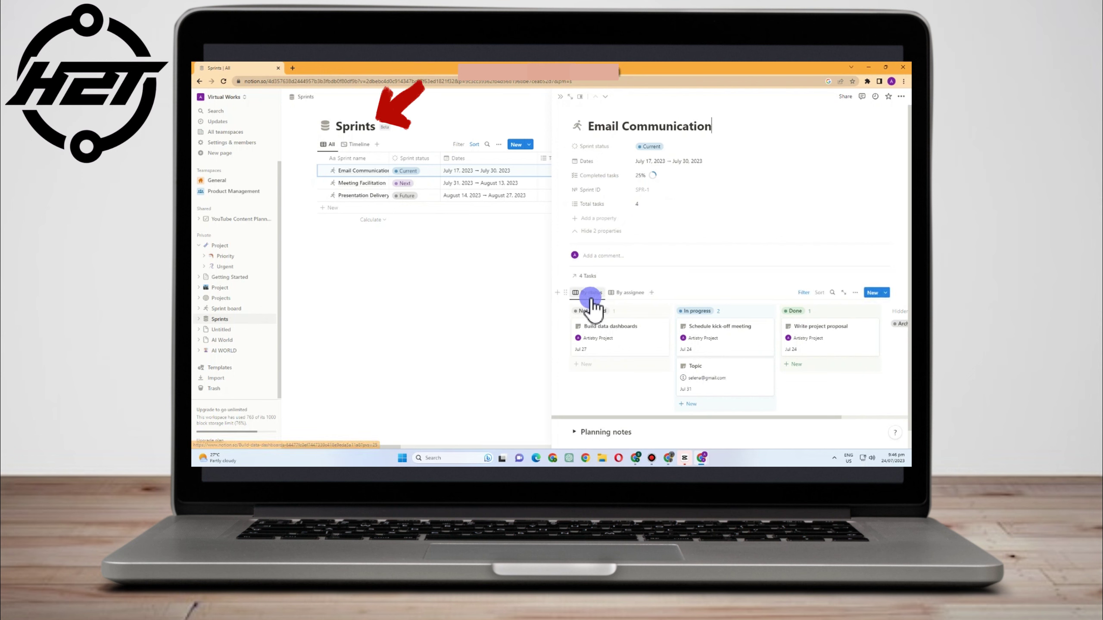
pyautogui.scroll(-1, 645, 339)
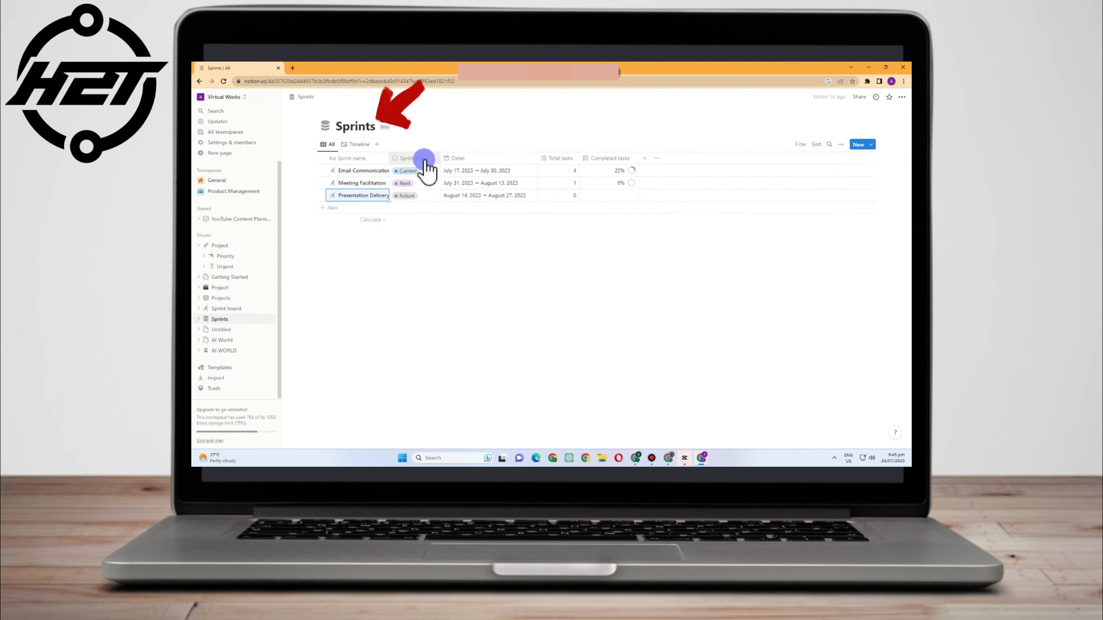
pyautogui.click(424, 159)
pyautogui.click(578, 322)
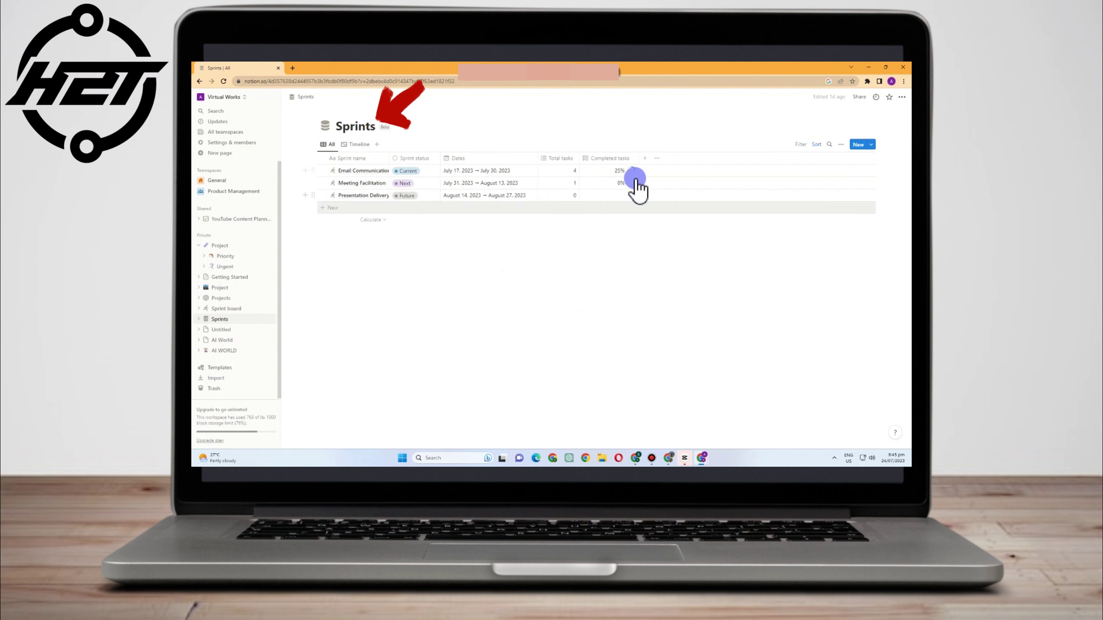
pyautogui.click(371, 173)
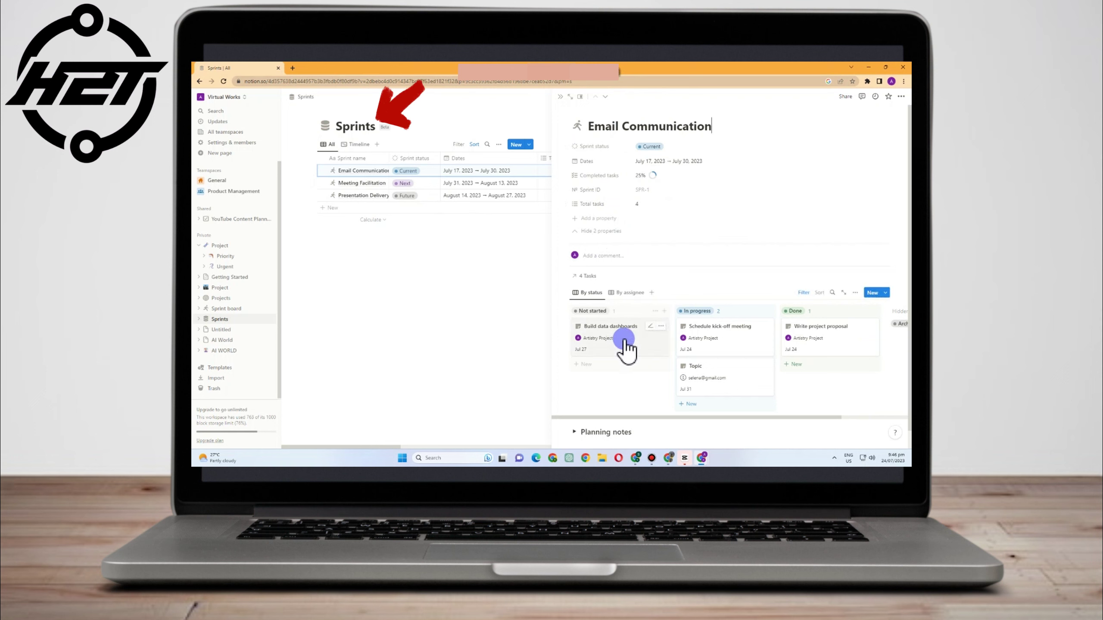
pyautogui.scroll(-1, 647, 333)
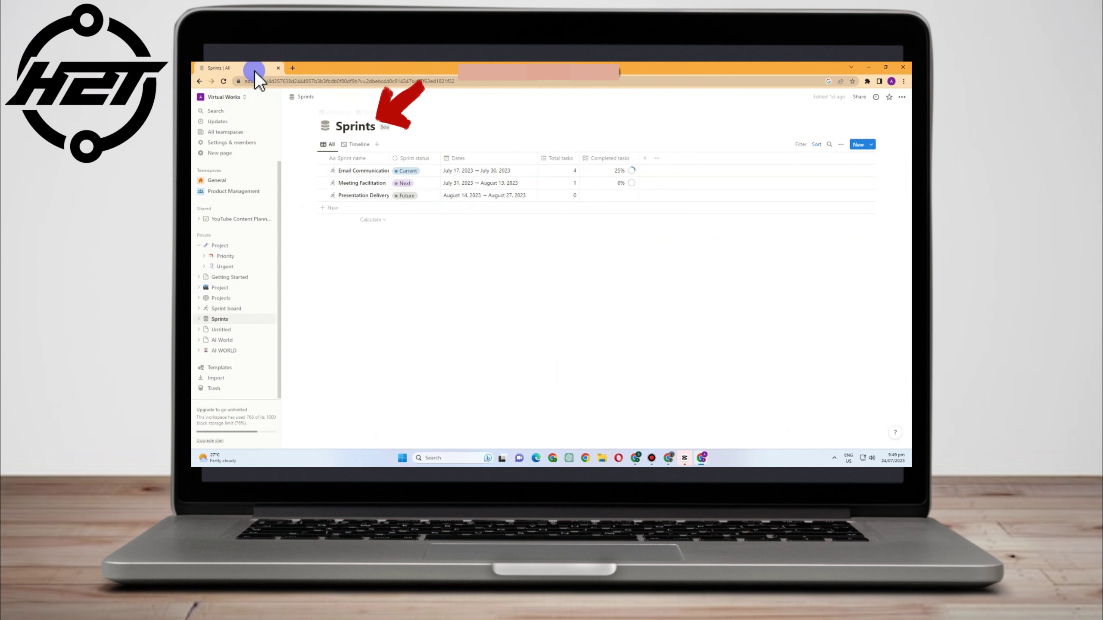
pyautogui.click(233, 299)
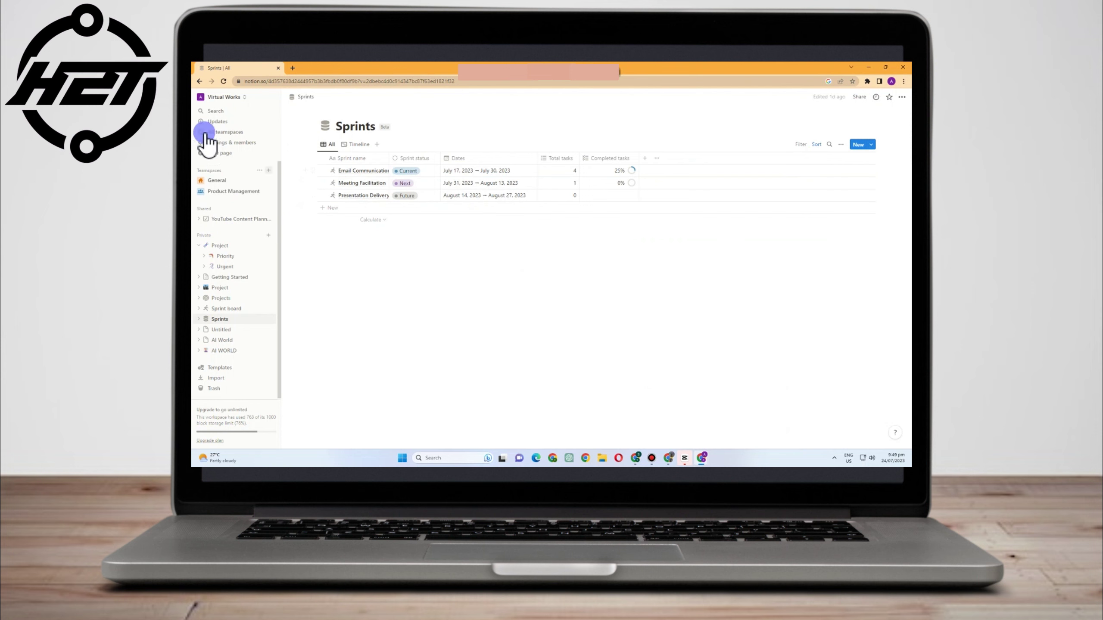
pyautogui.click(233, 299)
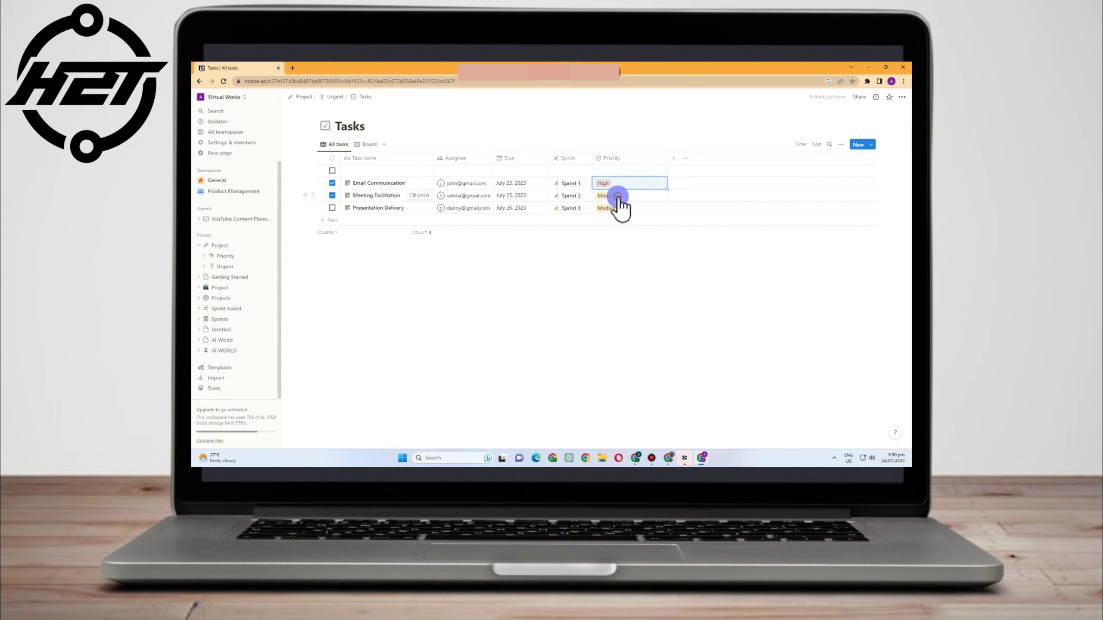
# Set the Priority of the Meeting Facilitation and Presentation Delivery tasks to High
pyautogui.click(618, 198)
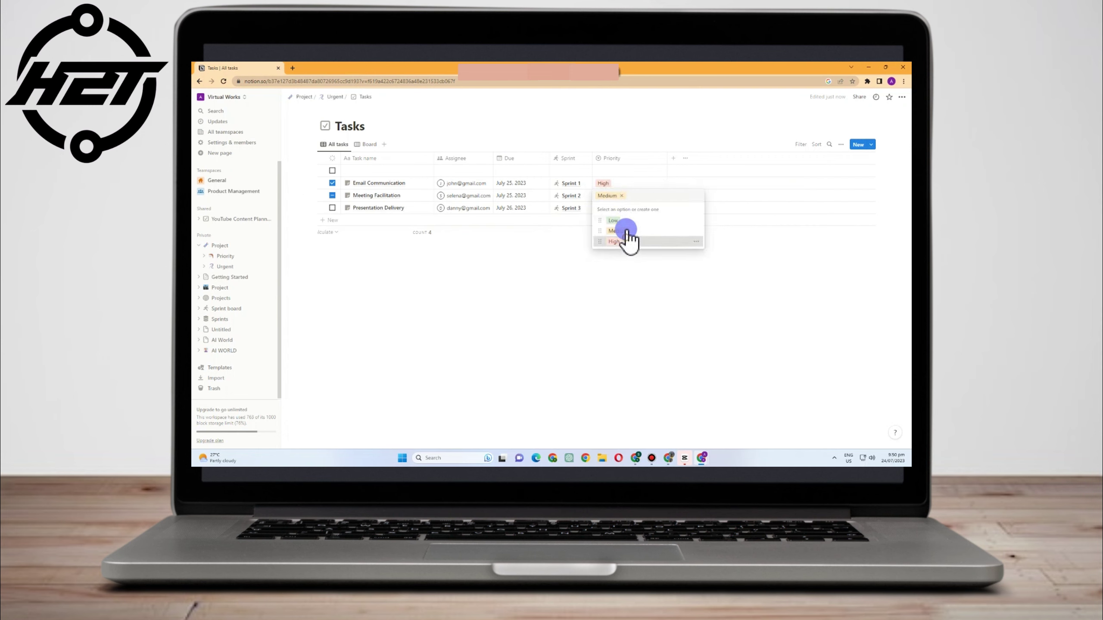
pyautogui.click(626, 241)
pyautogui.click(619, 208)
pyautogui.click(624, 254)
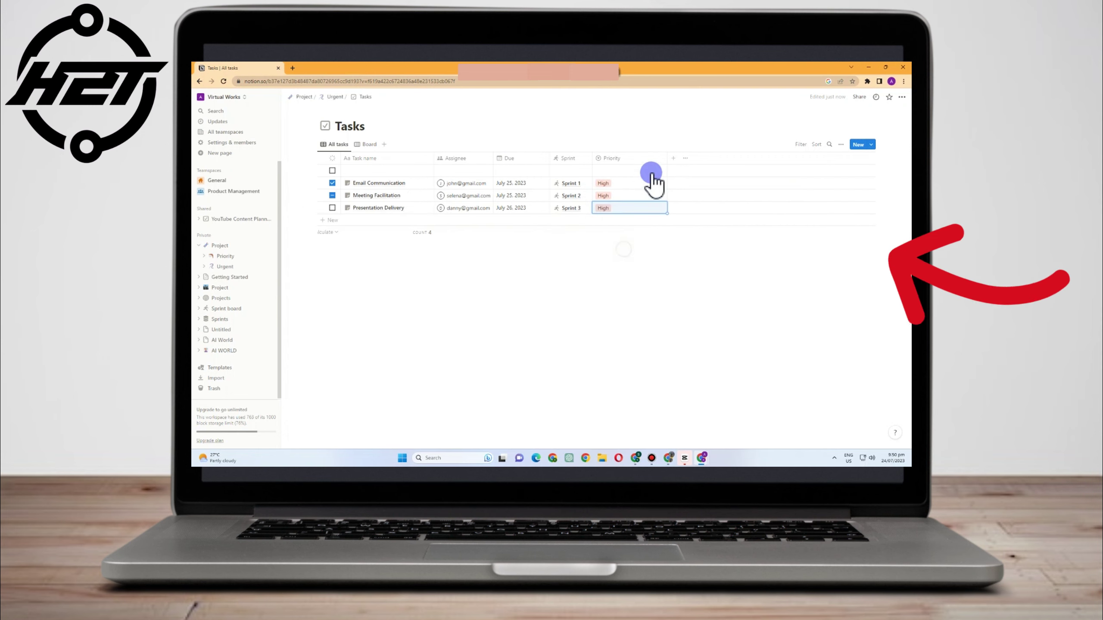
# Add a URL property to the Tasks table after the Priority column
pyautogui.click(673, 158)
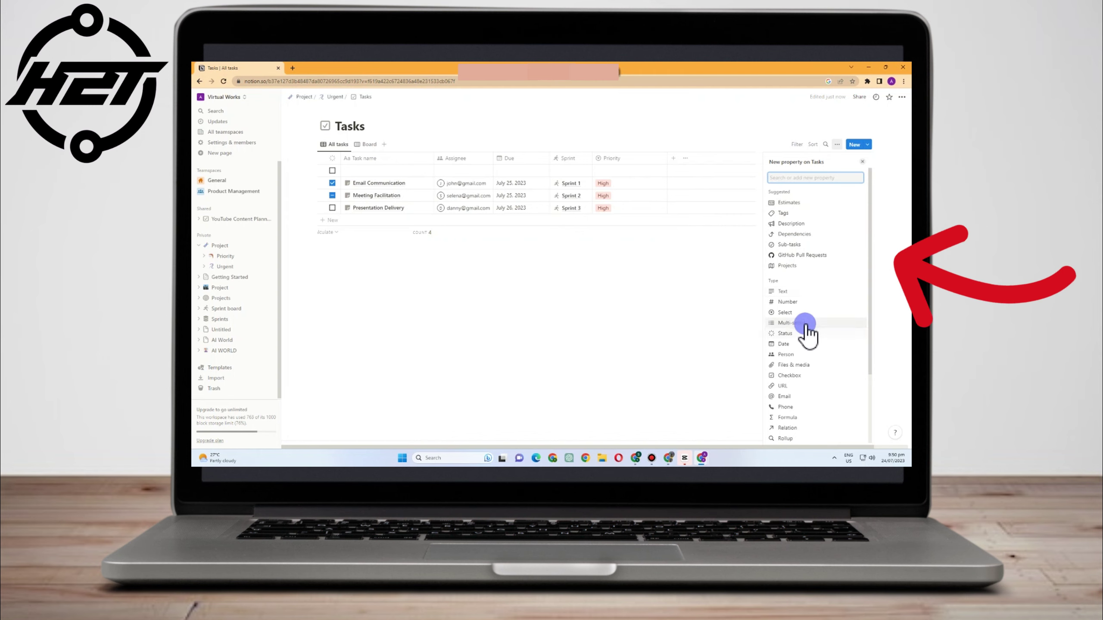
pyautogui.click(802, 389)
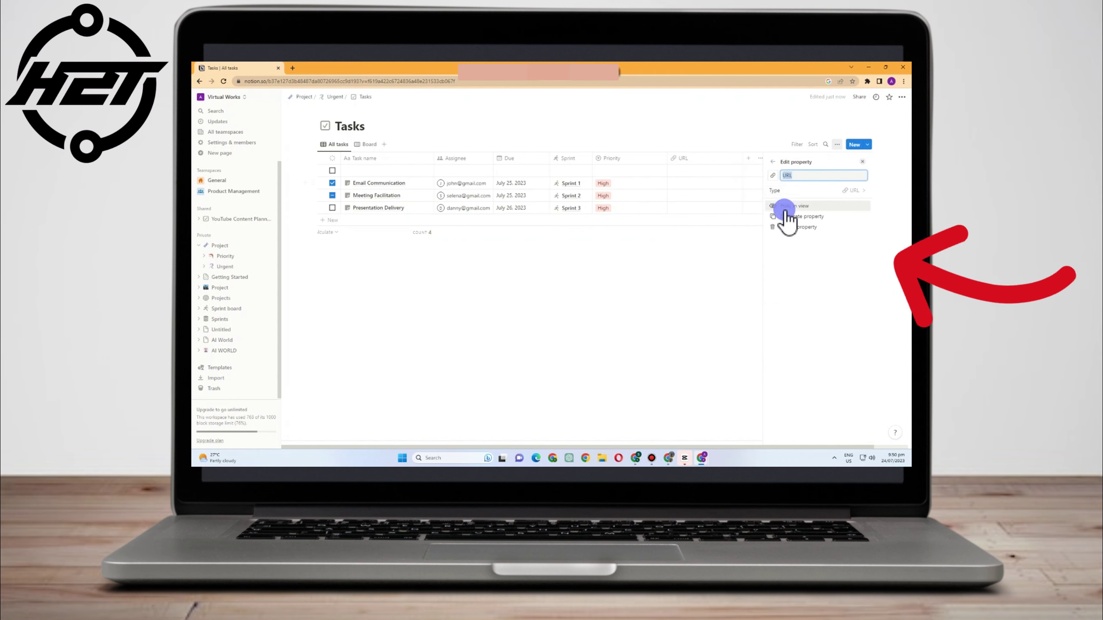
# Try a placeholder name for the new URL property and undo the rename
pyautogui.press('BackSpace')
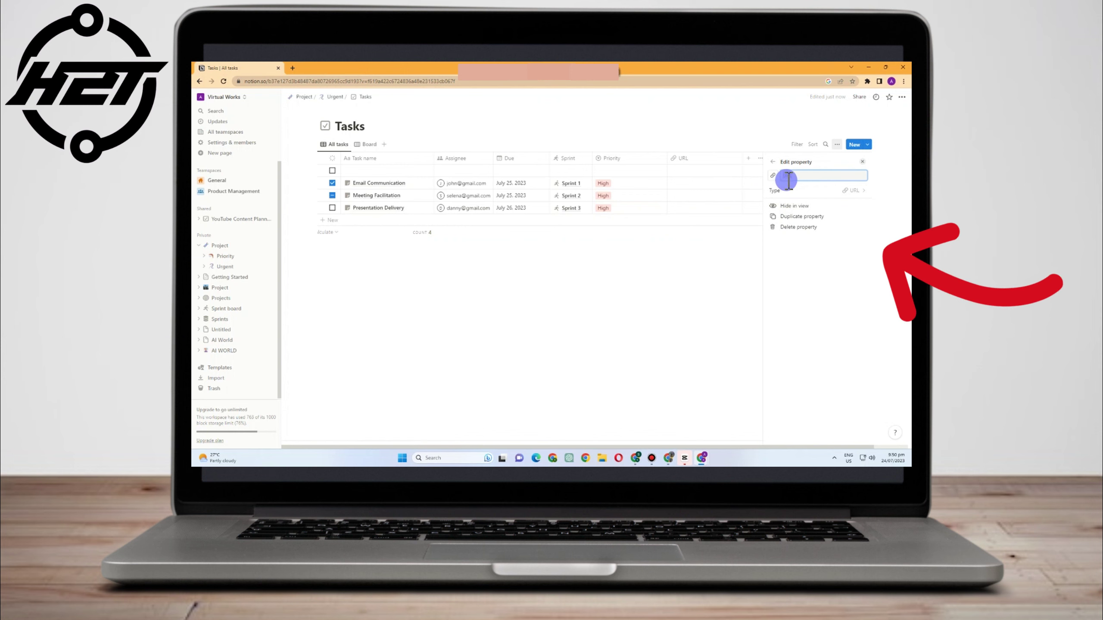
pyautogui.write('trwtwNtqetn')
pyautogui.click(706, 210)
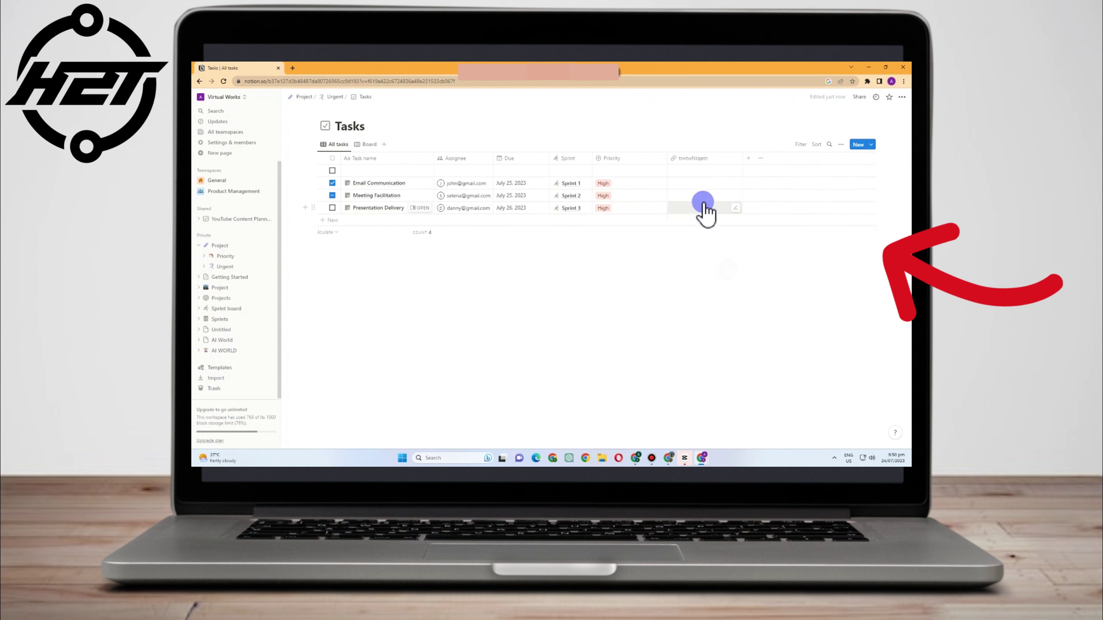
pyautogui.click(701, 172)
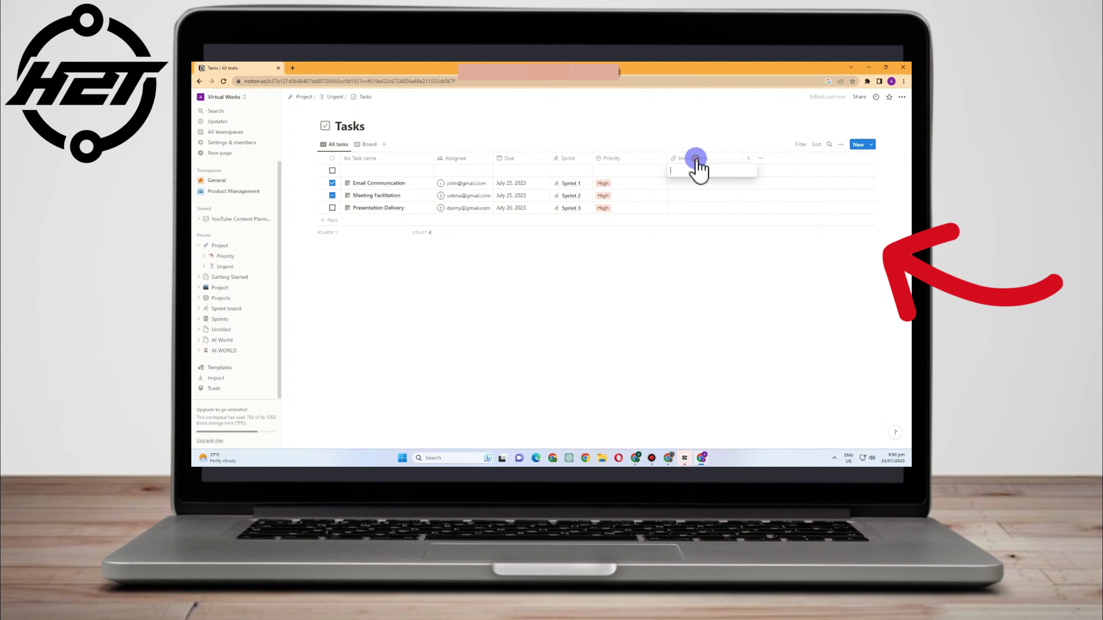
pyautogui.hotkey('ctrl', 'z')
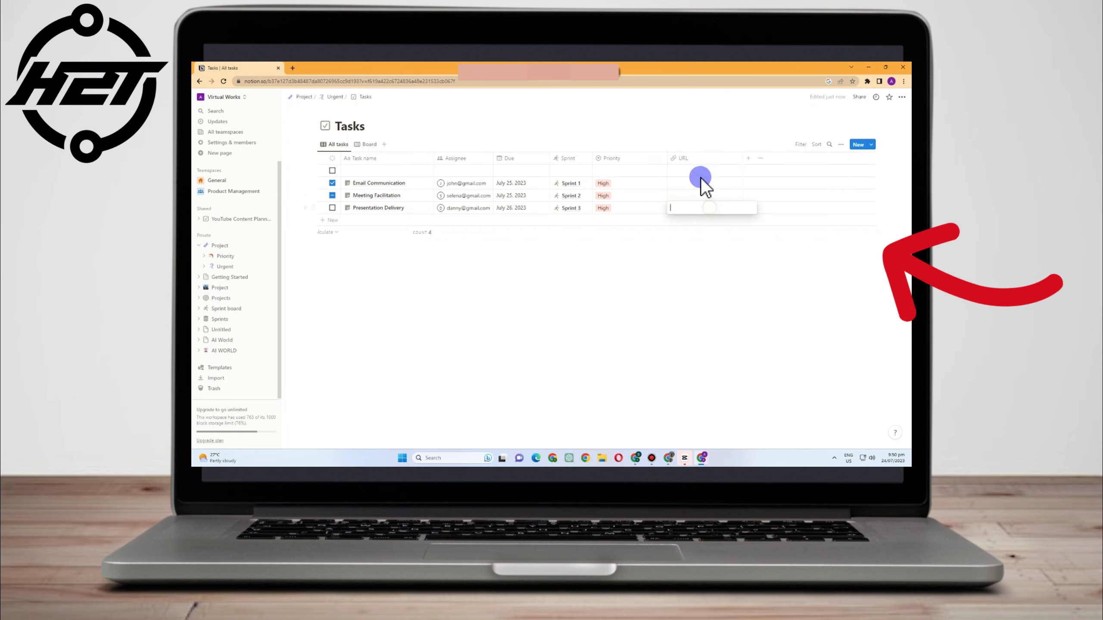
# Fill the URL cells with RQERERN for Email Communication, R.U.5.87 for Meeting Facilitation and EYTEAYMET7U. for Presentation Delivery
pyautogui.click(732, 183)
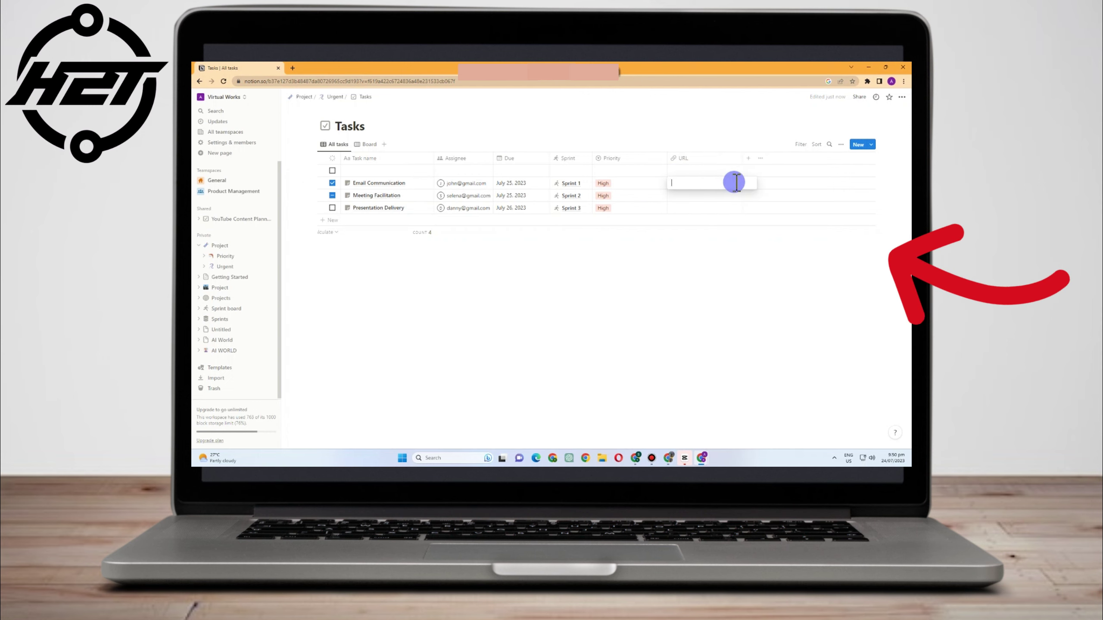
pyautogui.write('RQERERN')
pyautogui.press('Return')
pyautogui.click(691, 199)
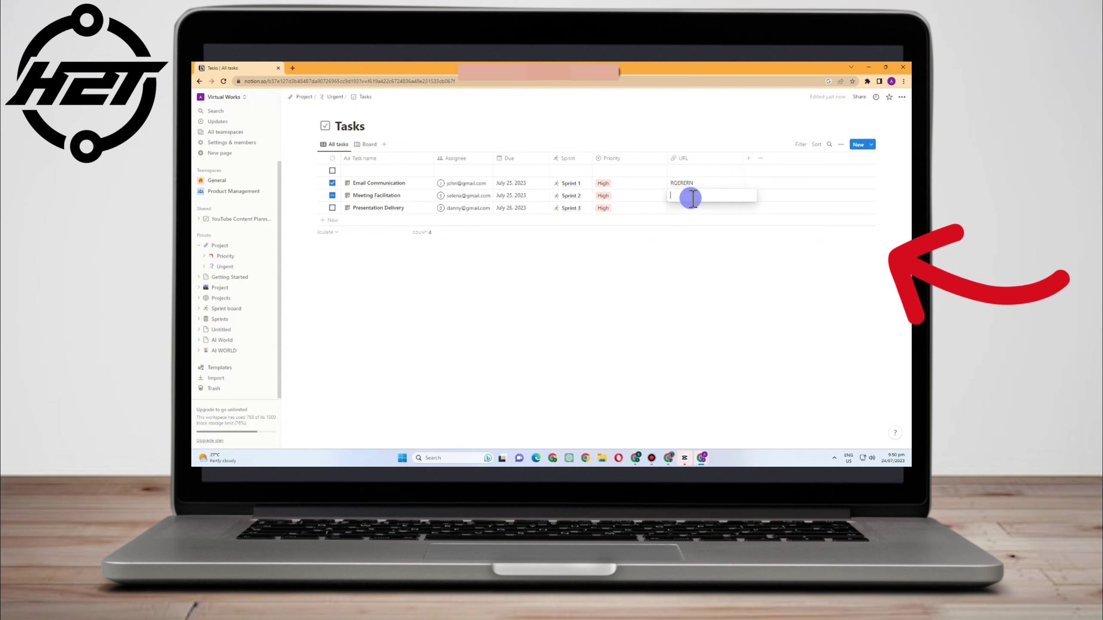
pyautogui.write('R.U.5.87')
pyautogui.press('Return')
pyautogui.click(693, 208)
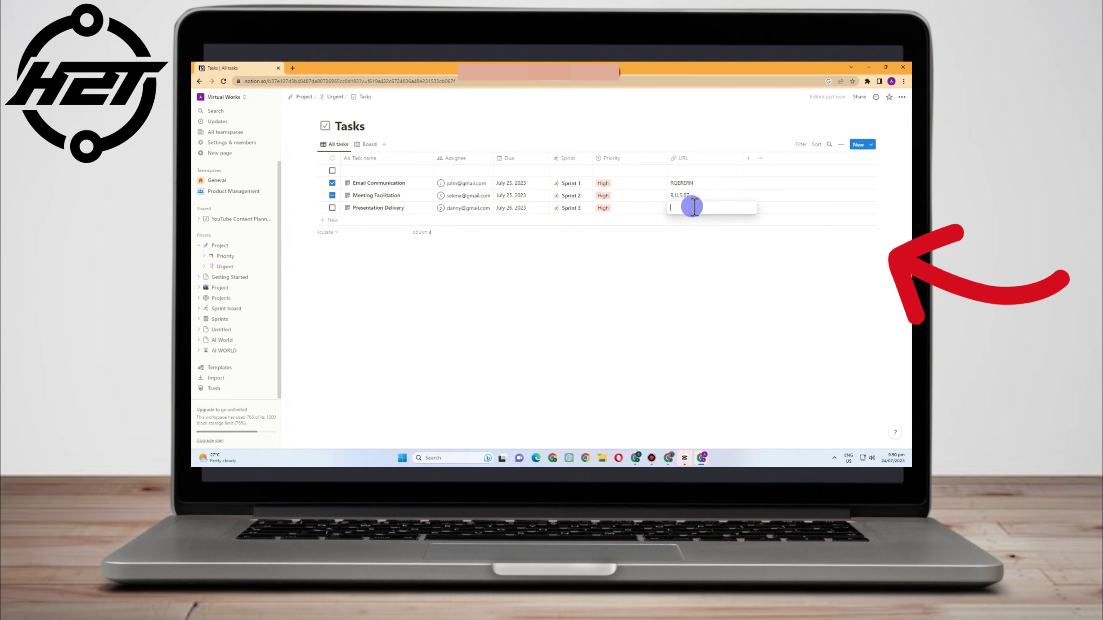
pyautogui.write('EYTEAYMET7U.')
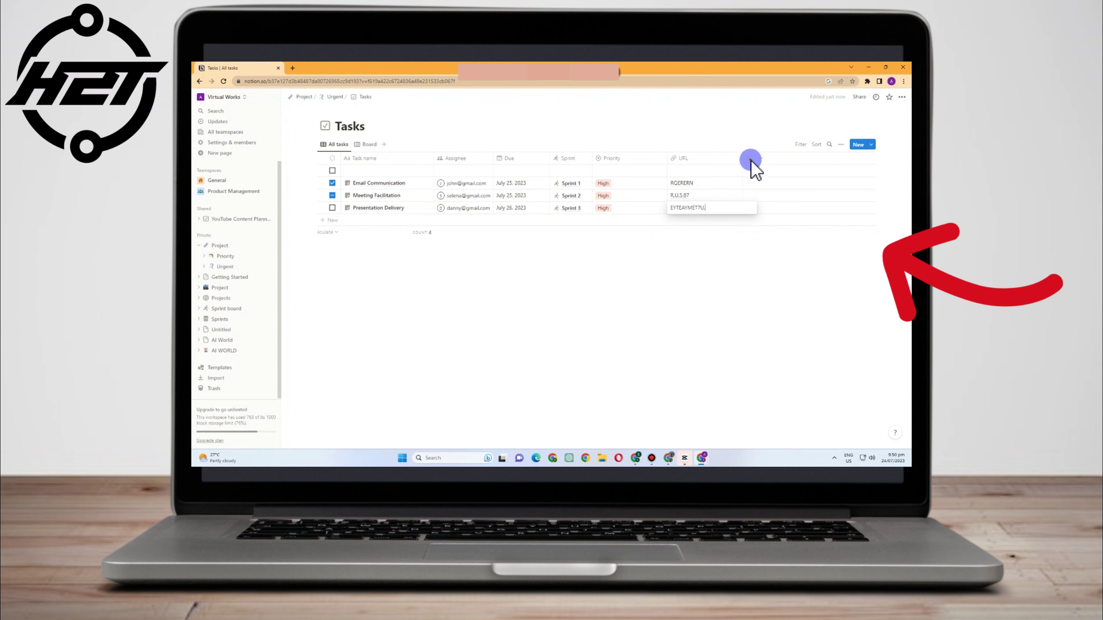
pyautogui.click(749, 159)
# Add a Files & media property to the Tasks table, keeping its default name and type
pyautogui.click(749, 160)
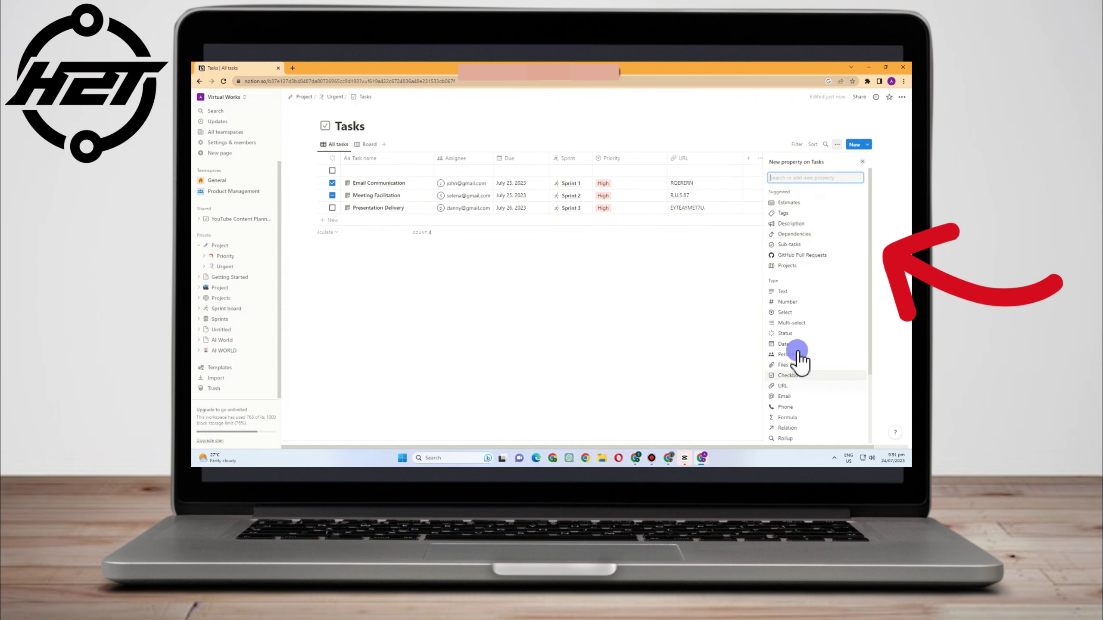
pyautogui.scroll(-2, 798, 367)
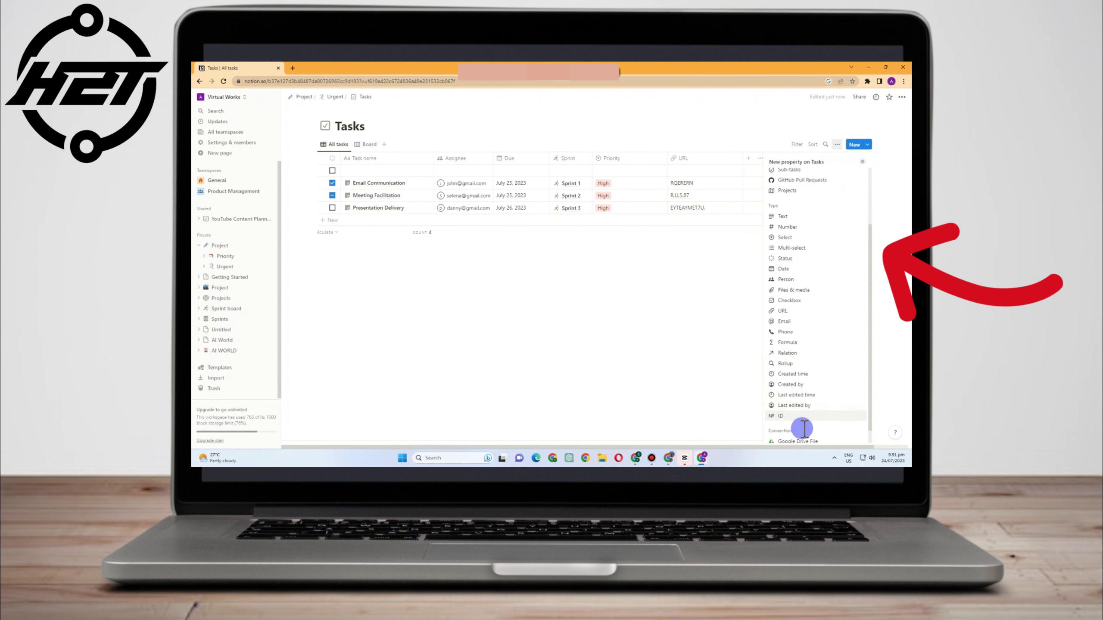
pyautogui.click(793, 290)
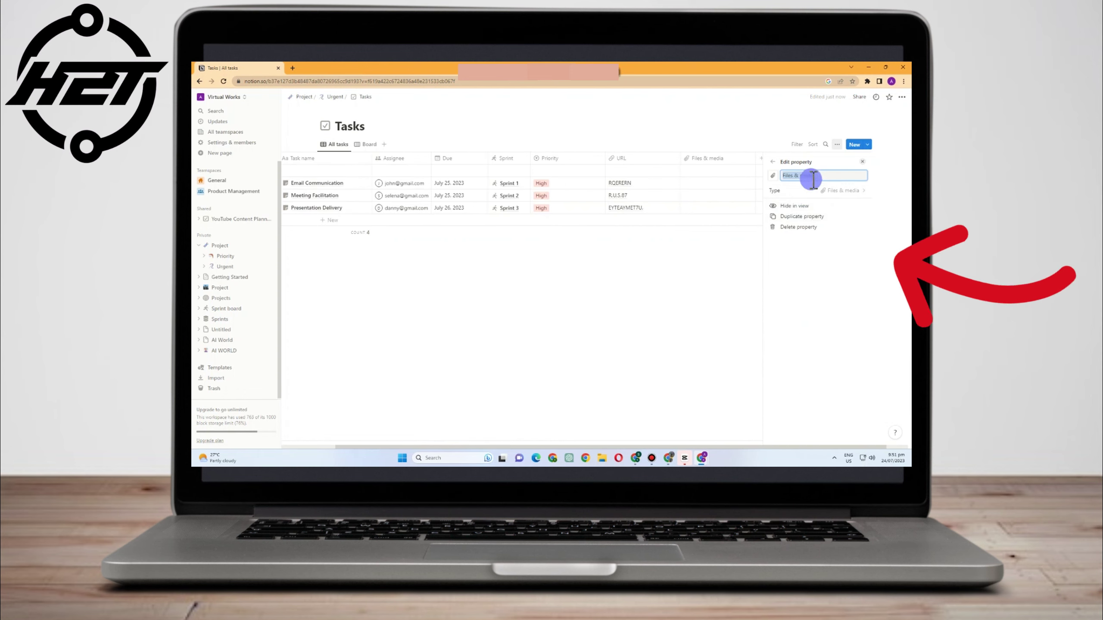
pyautogui.click(825, 191)
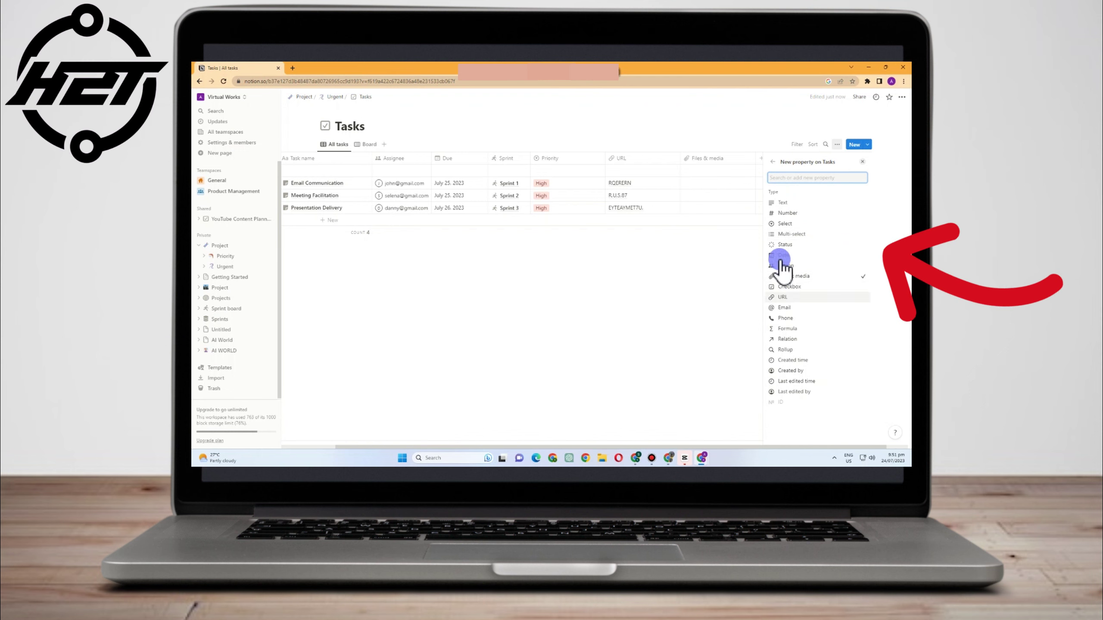
pyautogui.click(733, 338)
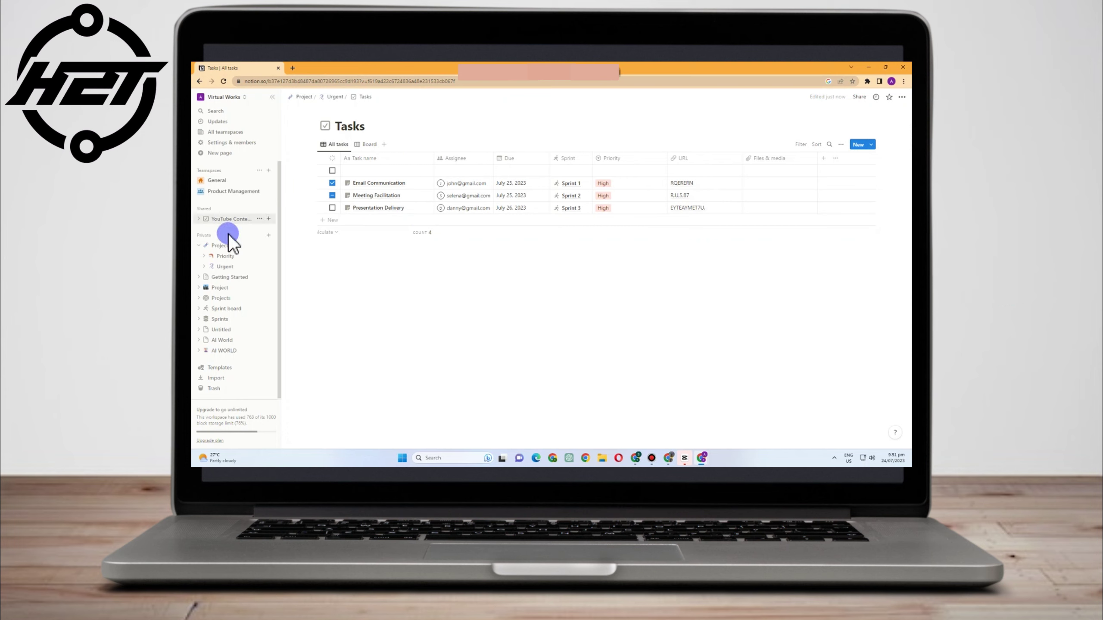
# Open the Project page and add an empty text block beneath the Urgent subpage
pyautogui.click(221, 245)
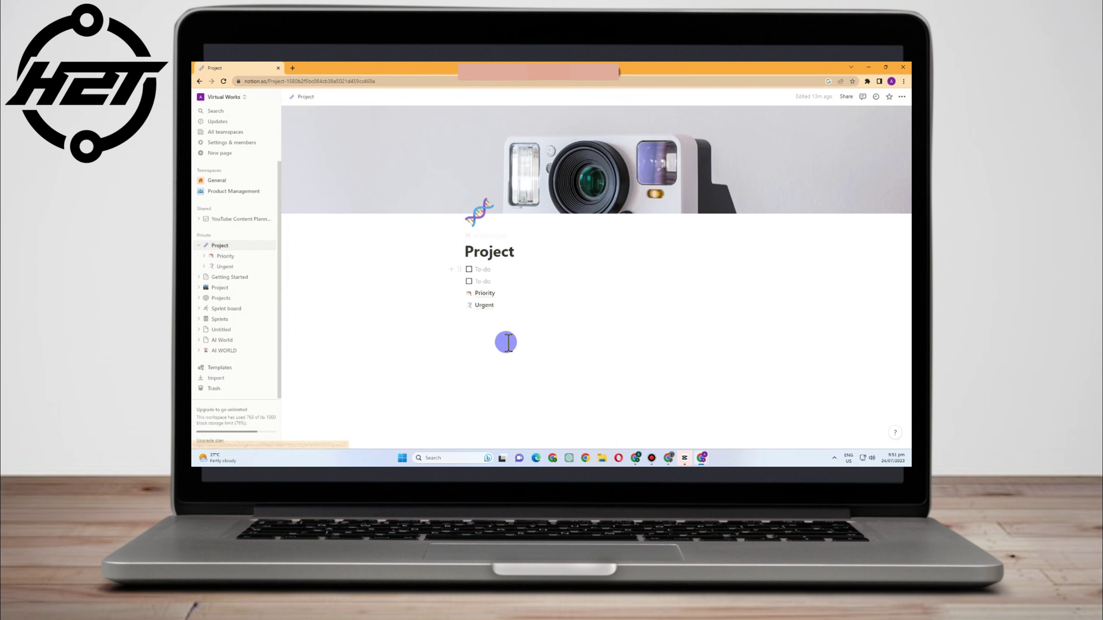
pyautogui.click(454, 308)
pyautogui.click(489, 319)
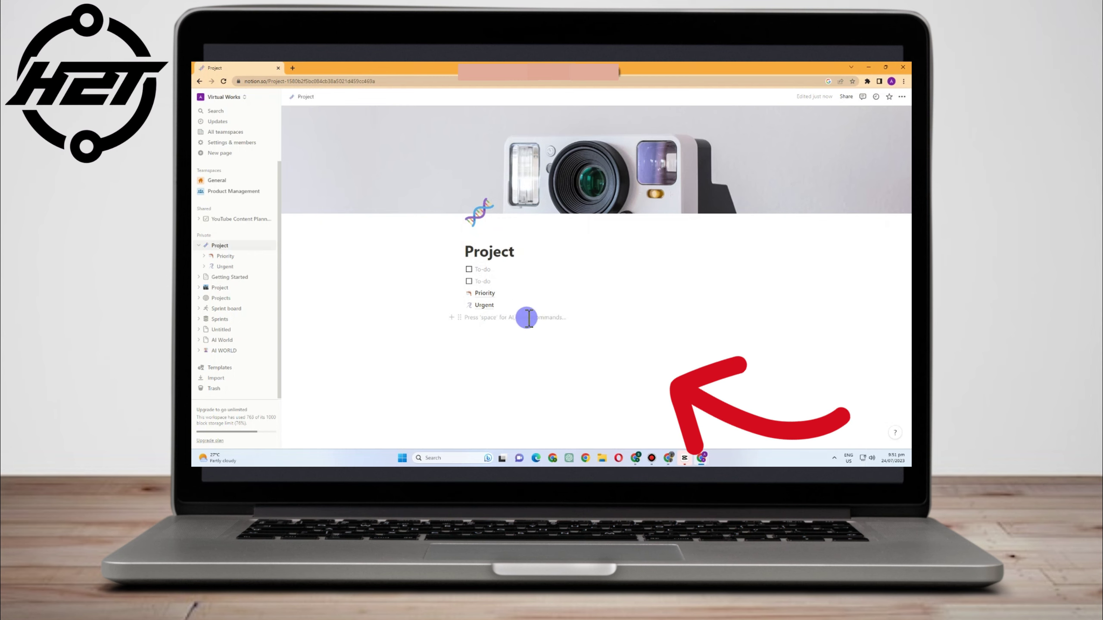
# Look through the AI writing options for the empty block beneath Urgent and run Improve writing
pyautogui.press('space')
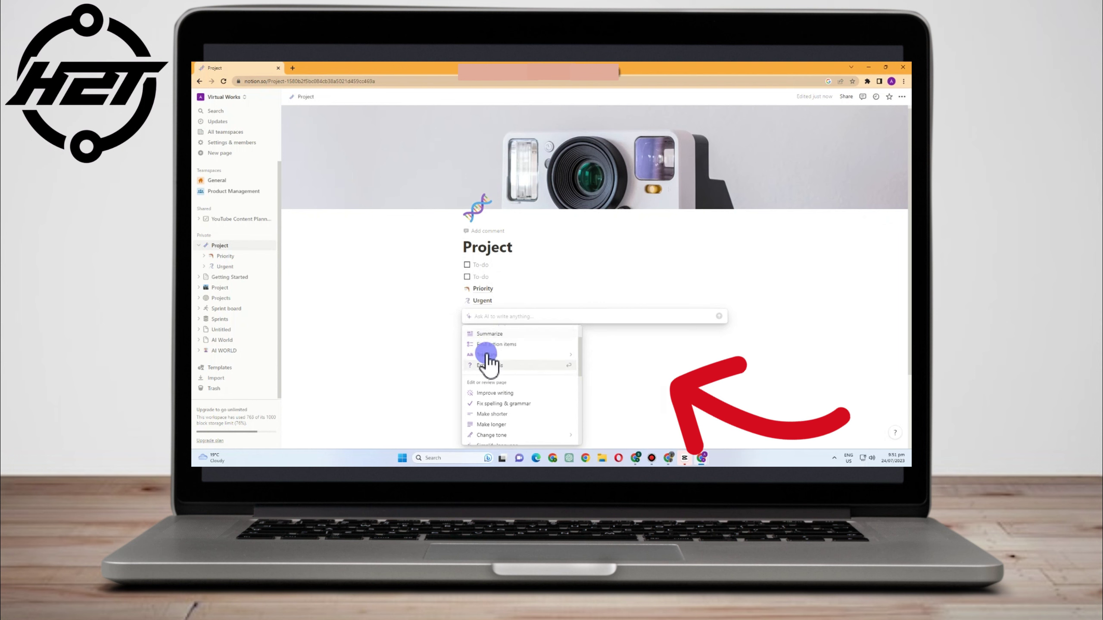
pyautogui.scroll(-1, 491, 373)
pyautogui.moveTo(498, 361)
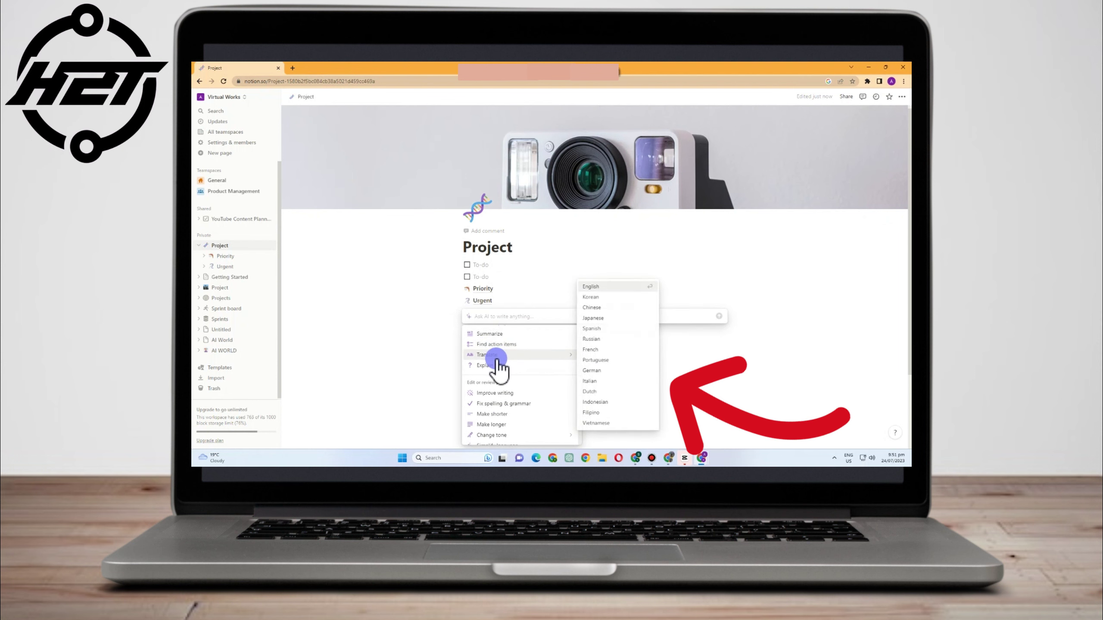
pyautogui.scroll(-1, 500, 370)
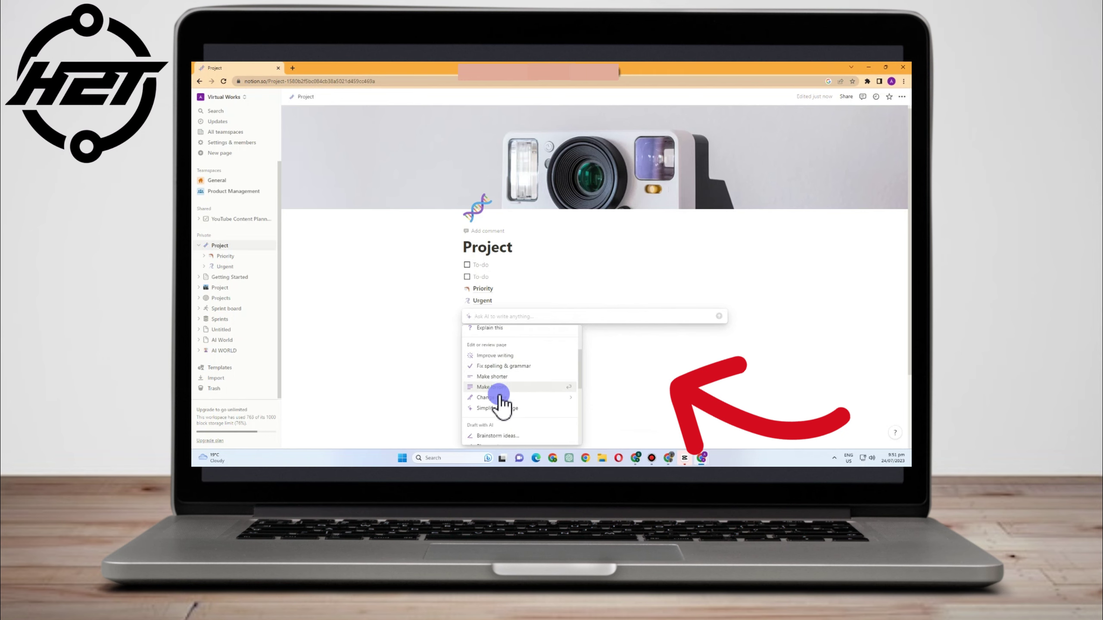
pyautogui.scroll(1, 506, 365)
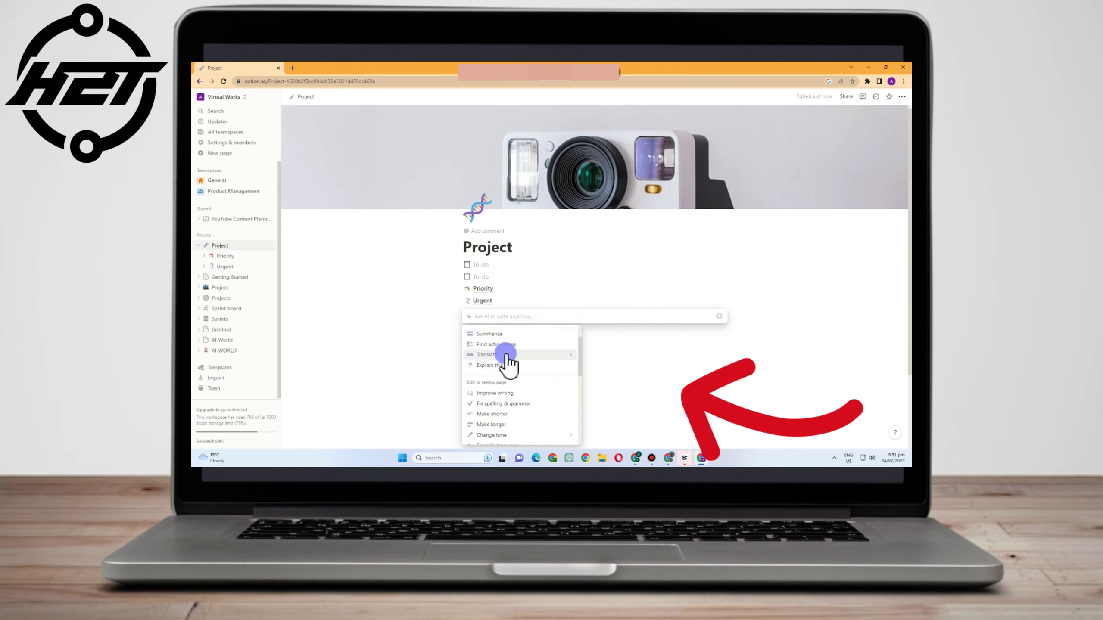
pyautogui.click(495, 394)
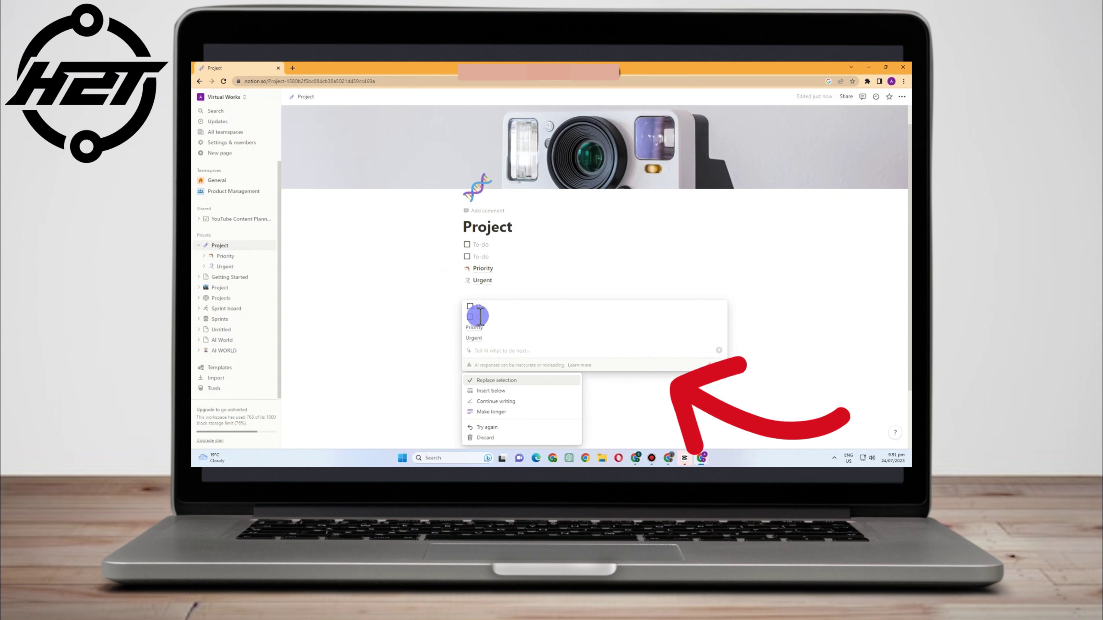
# Open the Priority database from the AI draft and review its Health and Wellness and Education and Learning views
pyautogui.click(474, 328)
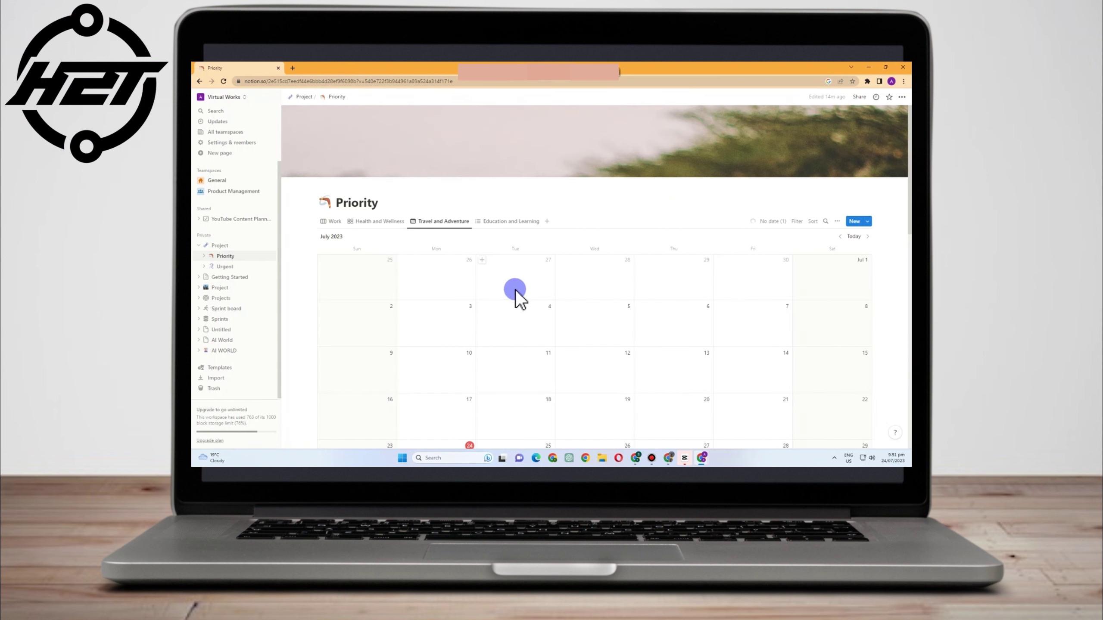
pyautogui.scroll(-1, 541, 332)
pyautogui.click(382, 179)
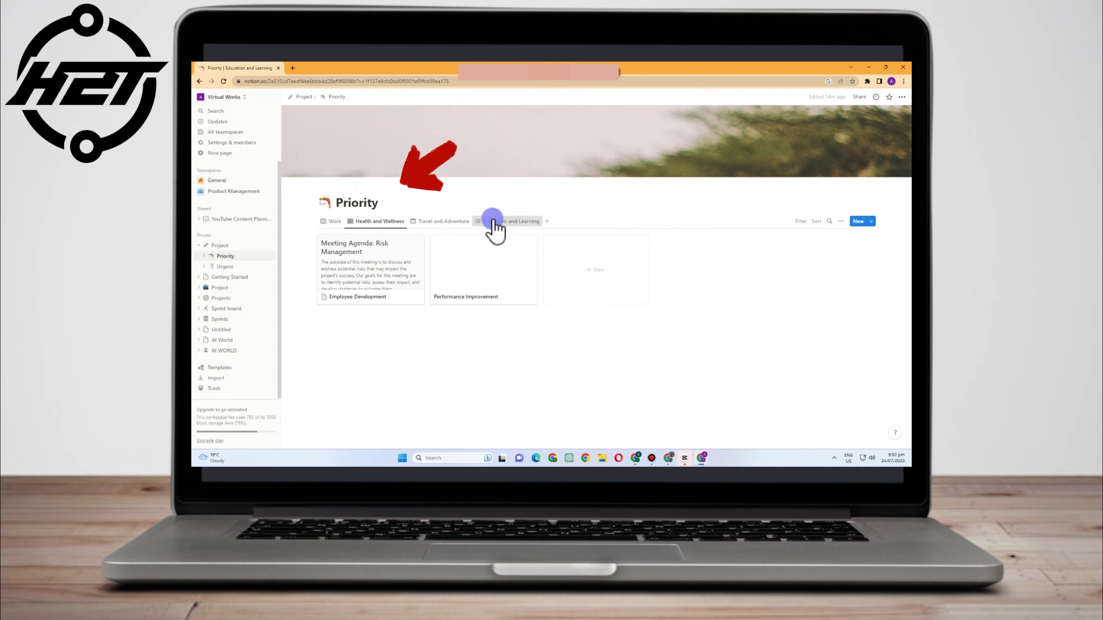
pyautogui.click(509, 221)
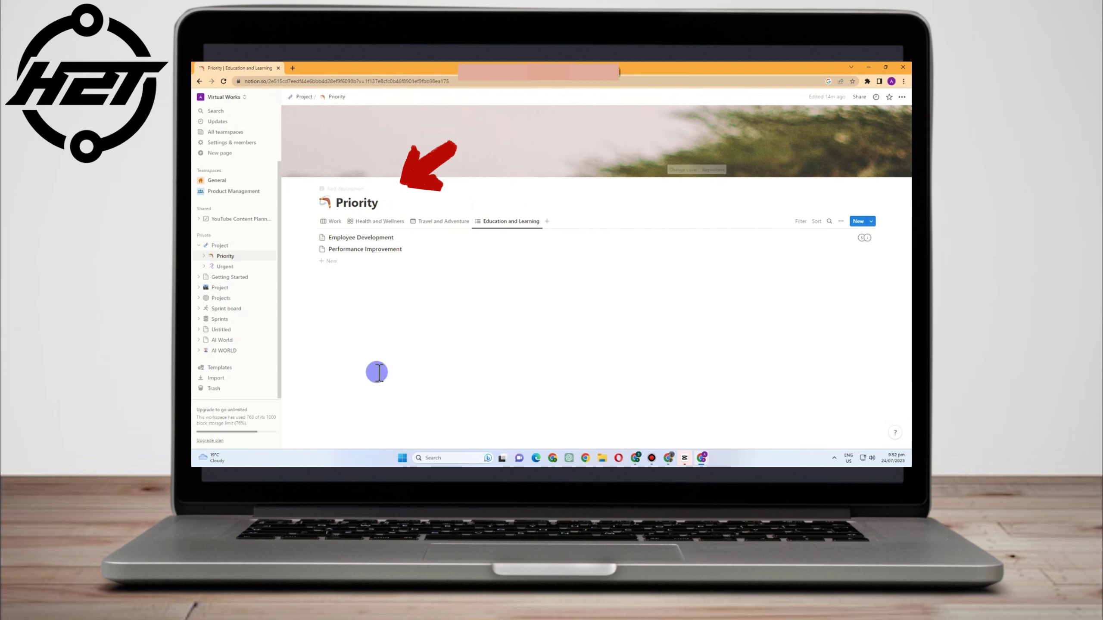
# Return to the Project page and open Ask AI for the empty block beneath Urgent
pyautogui.click(225, 246)
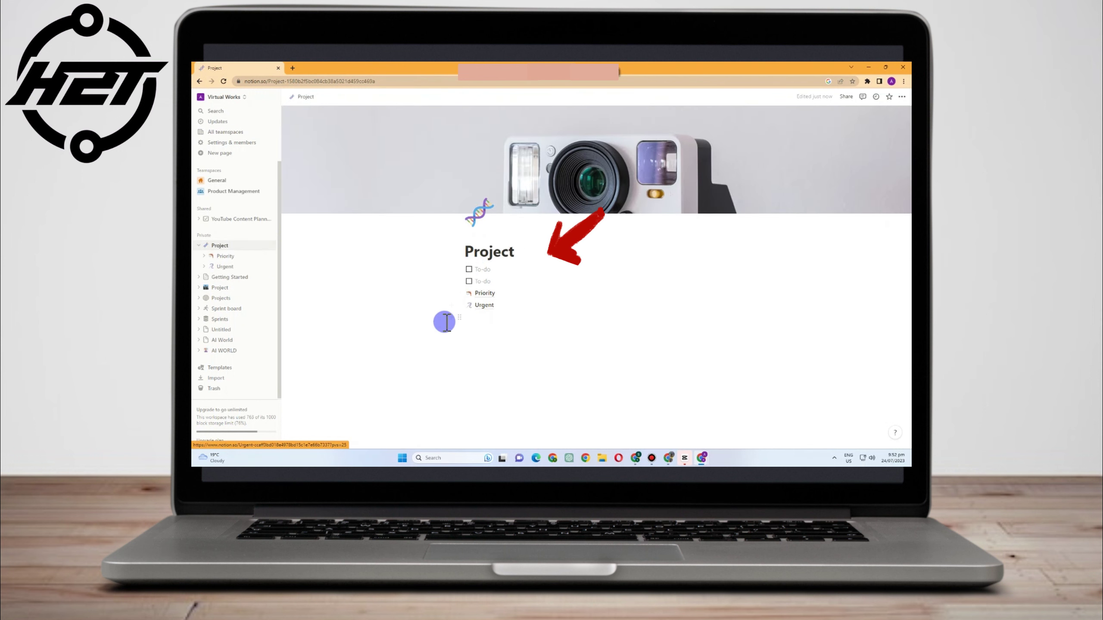
pyautogui.click(459, 317)
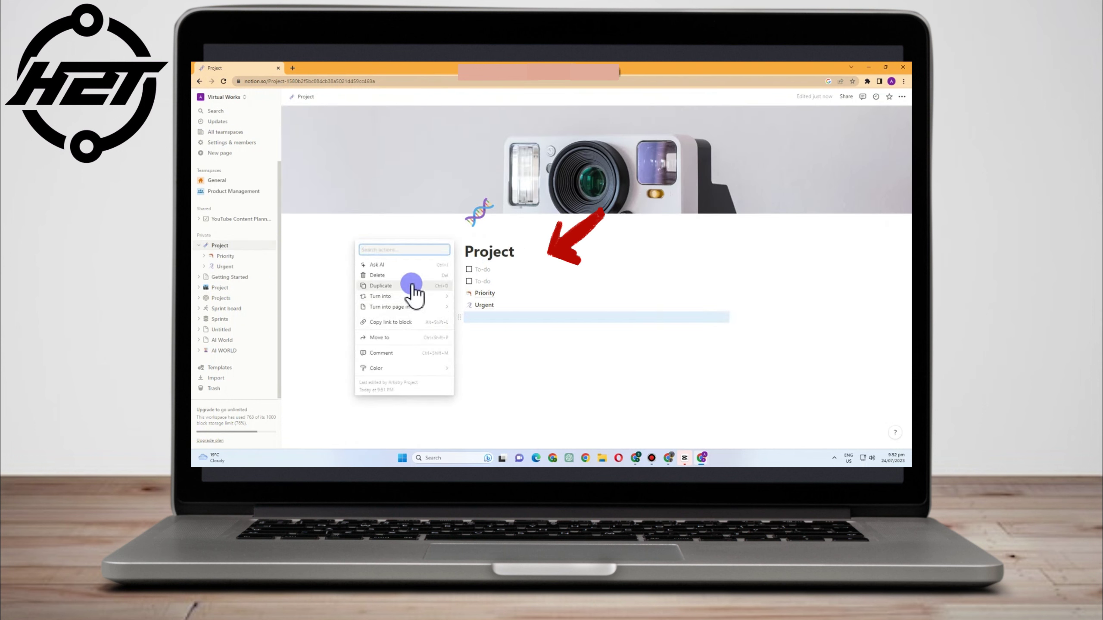
pyautogui.click(449, 265)
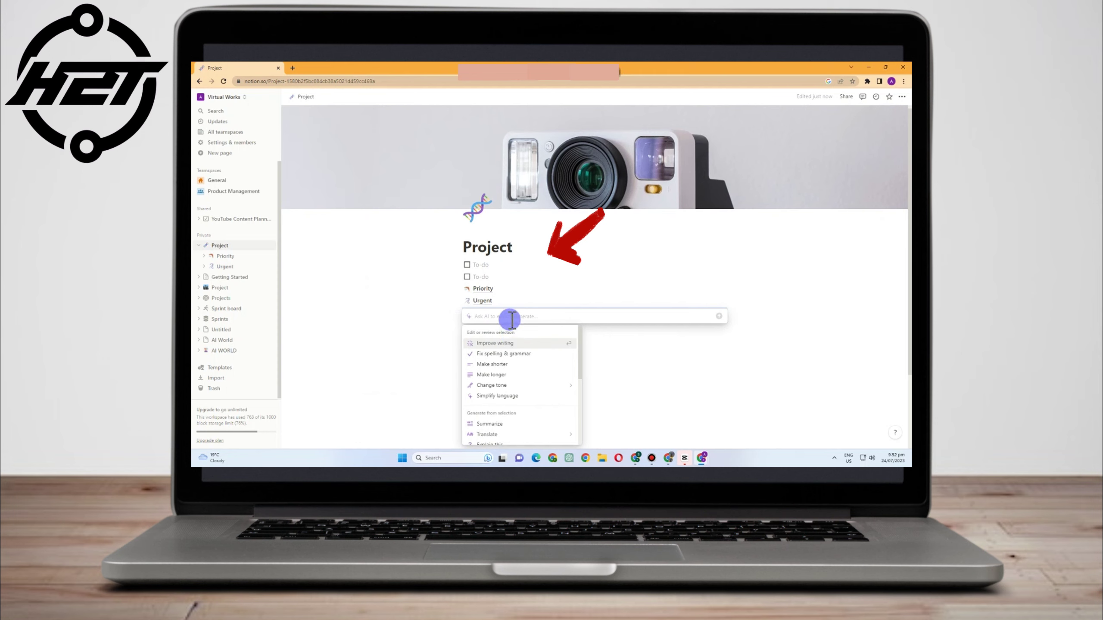
pyautogui.write('pLESA')
pyautogui.press('BackSpace')
pyautogui.press('BackSpace')
pyautogui.press('BackSpace')
pyautogui.press('BackSpace')
pyautogui.press('BackSpace')
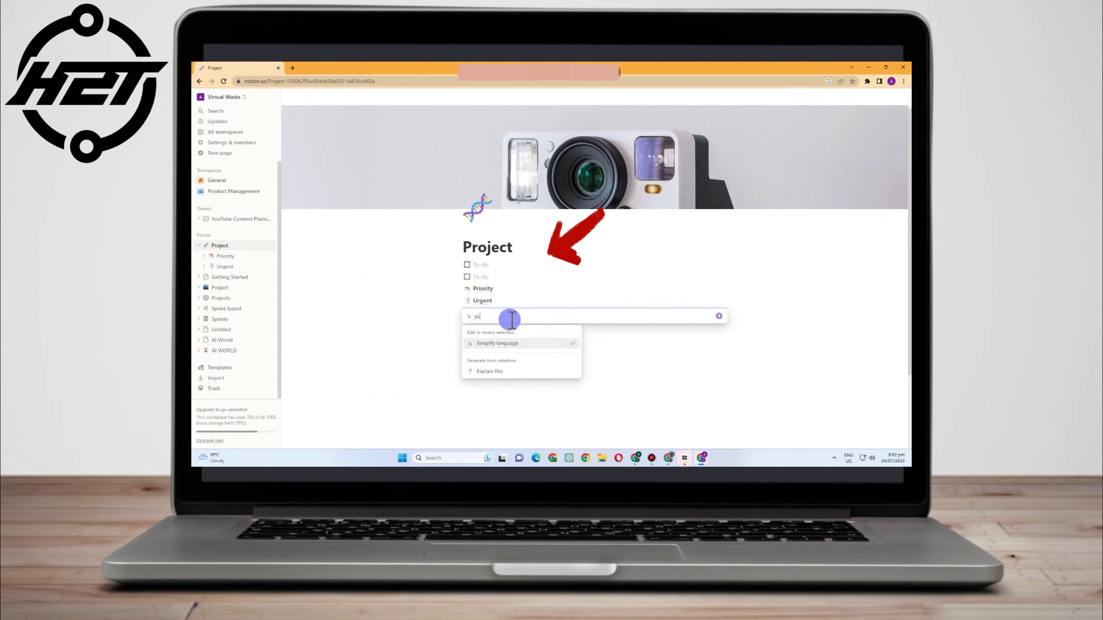
# Ask AI beneath the Urgent subpage: "Please give me an idea about ' Conflict Resolution"
pyautogui.write('P')
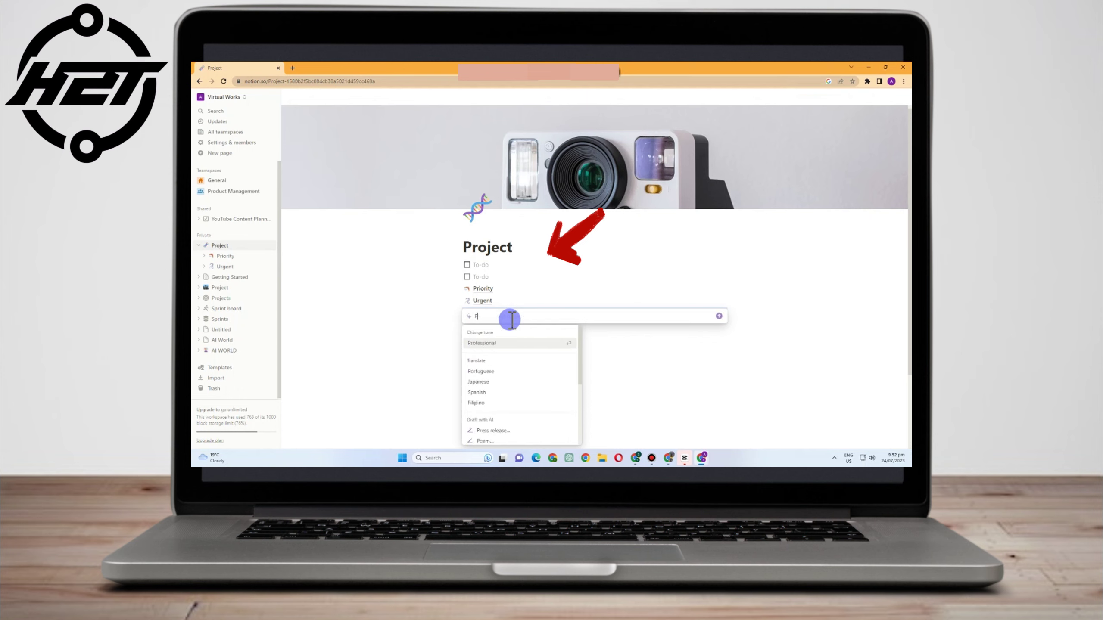
pyautogui.write('lease h')
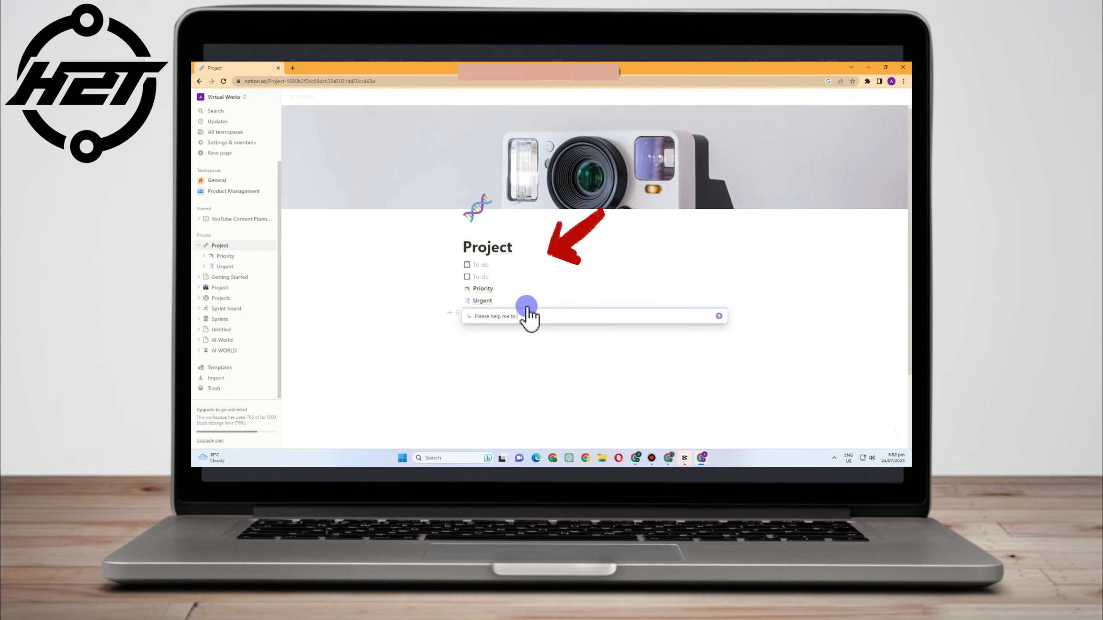
pyautogui.write('elp me to')
pyautogui.press('BackSpace')
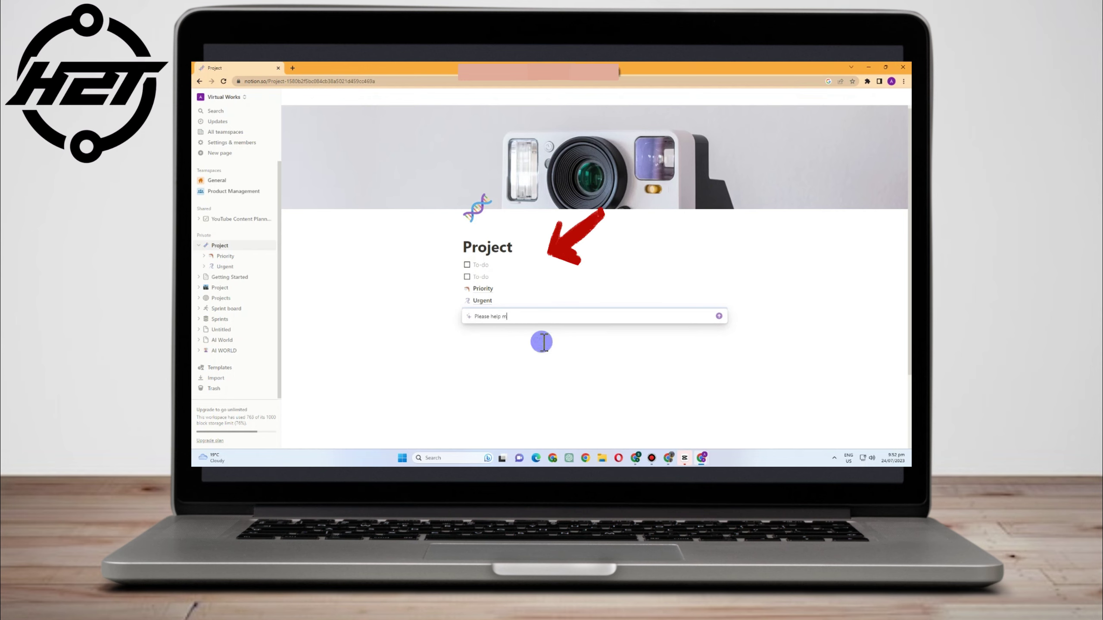
pyautogui.press('BackSpace')
pyautogui.press('BackSpace')
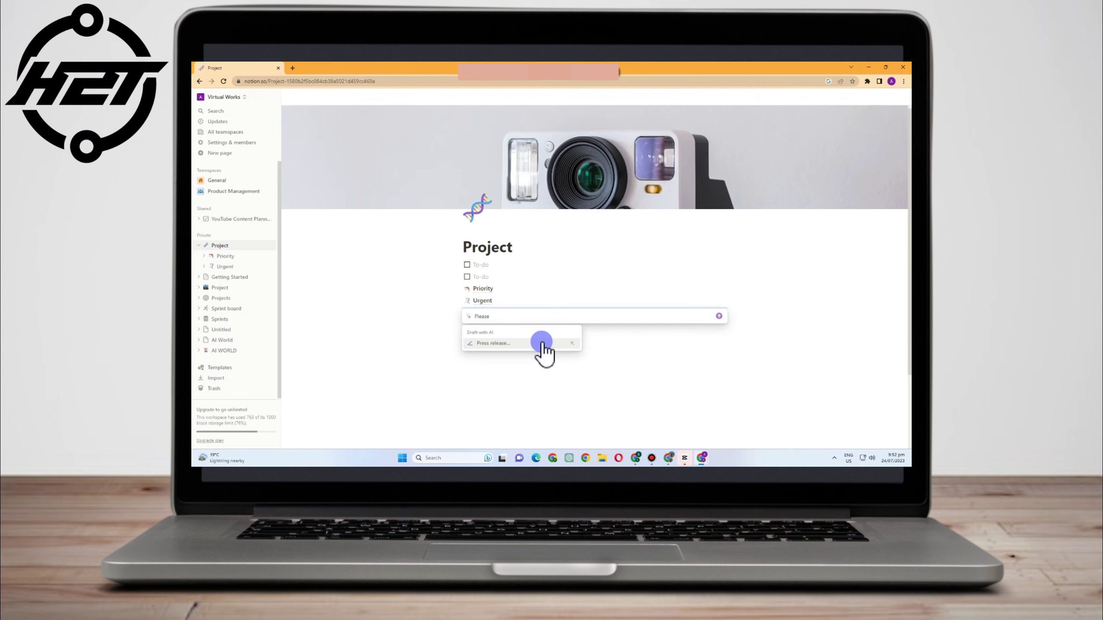
pyautogui.write('g')
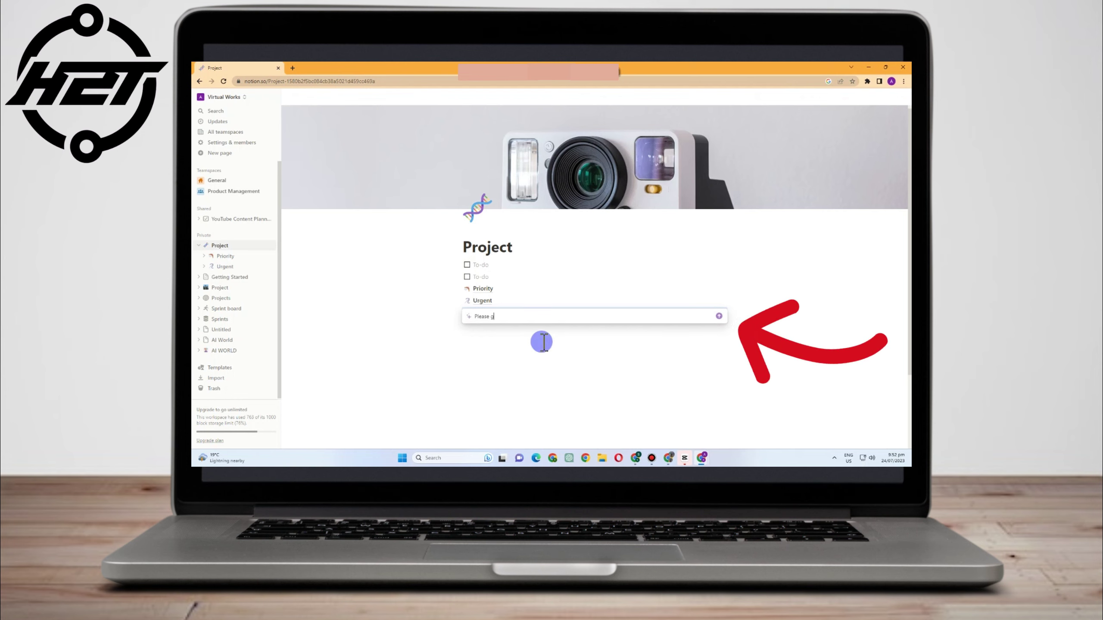
pyautogui.write('ive me an')
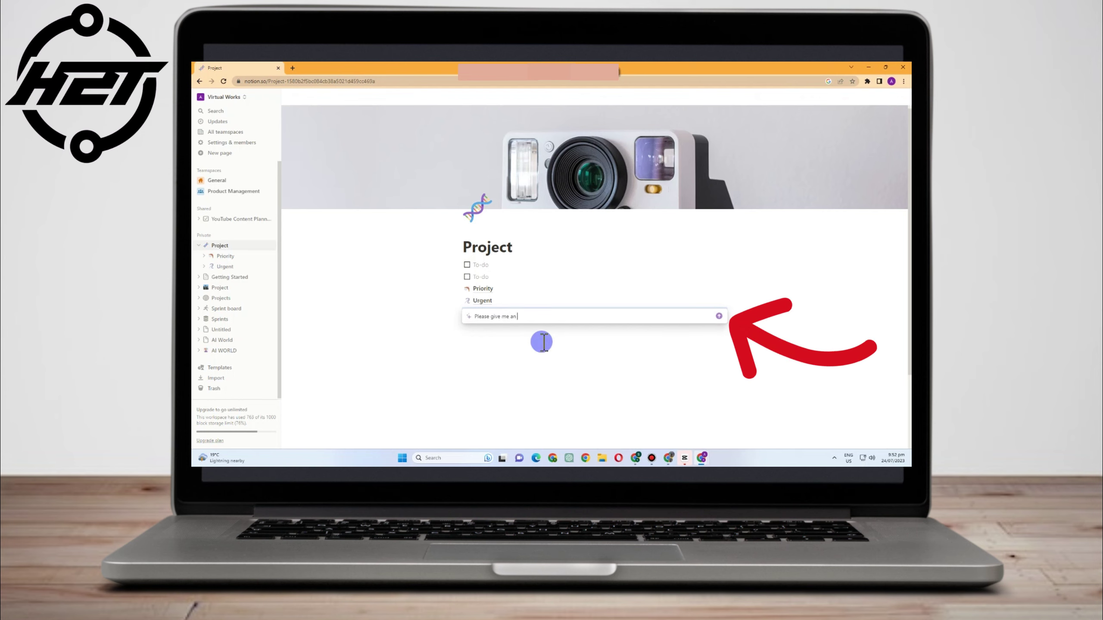
pyautogui.write(" idea about ' Conflict Resolution")
pyautogui.press('Return')
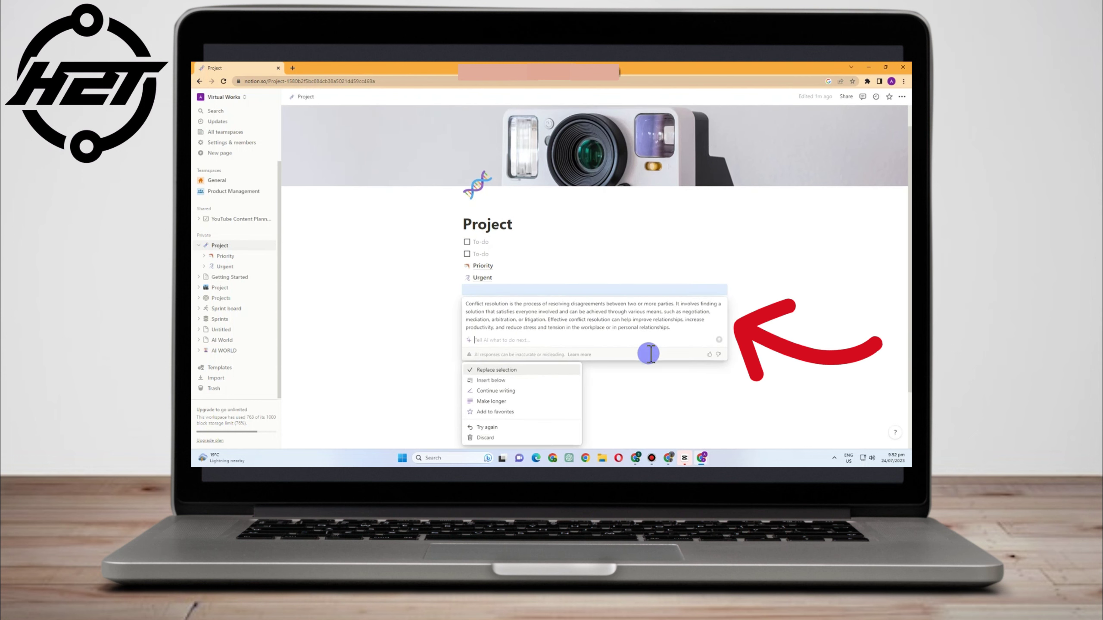
# Make the AI's conflict resolution draft longer and replace the empty block beneath Urgent with it
pyautogui.scroll(-1, 630, 394)
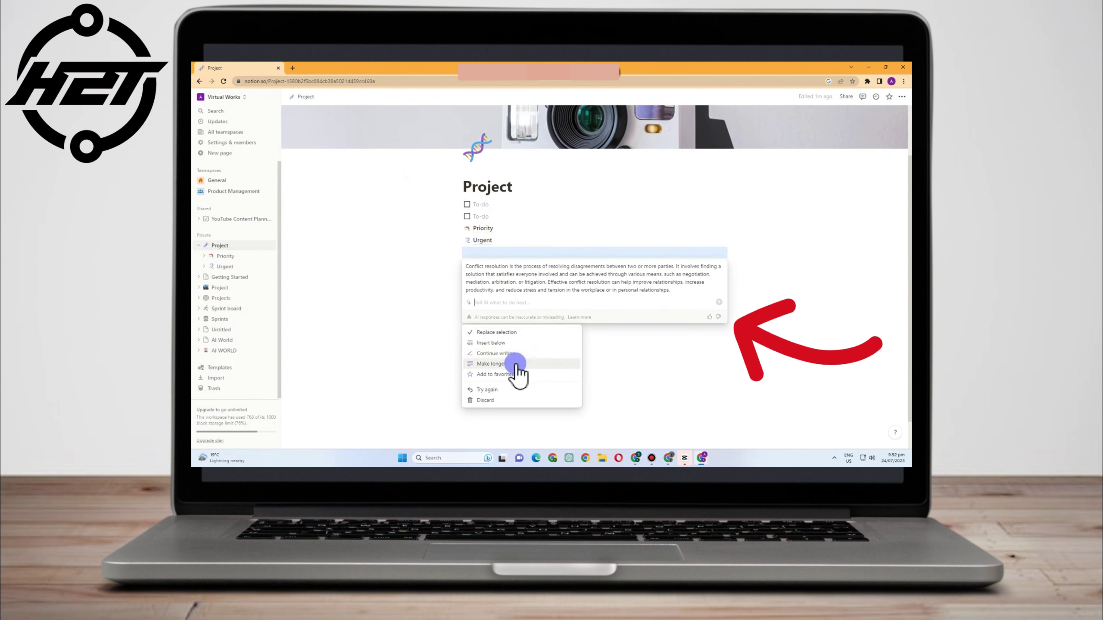
pyautogui.click(491, 363)
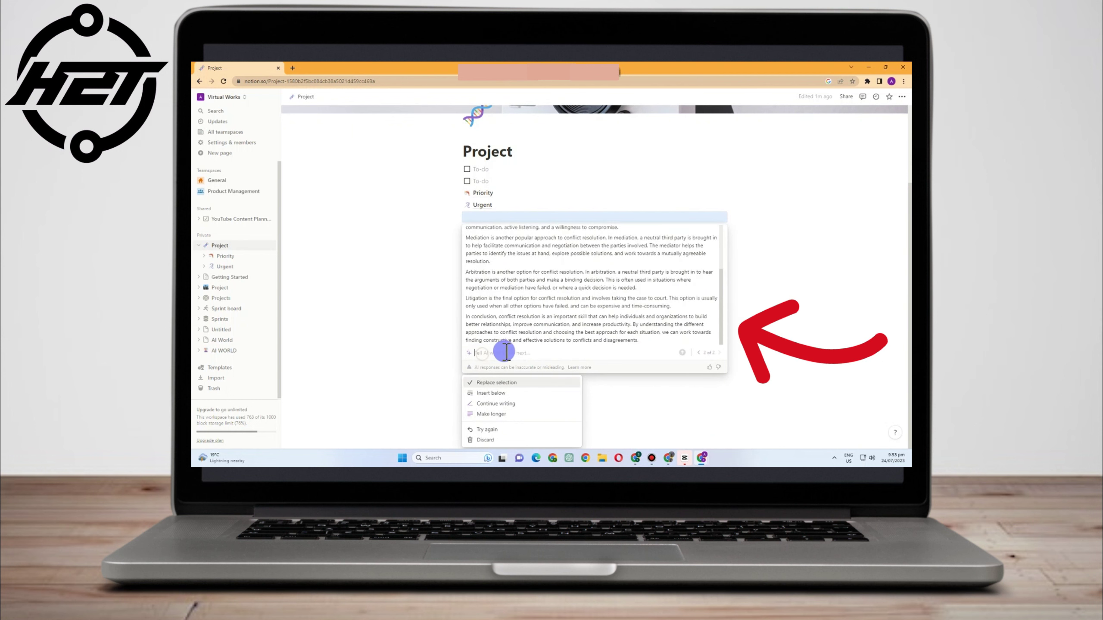
pyautogui.write('n')
pyautogui.press('BackSpace')
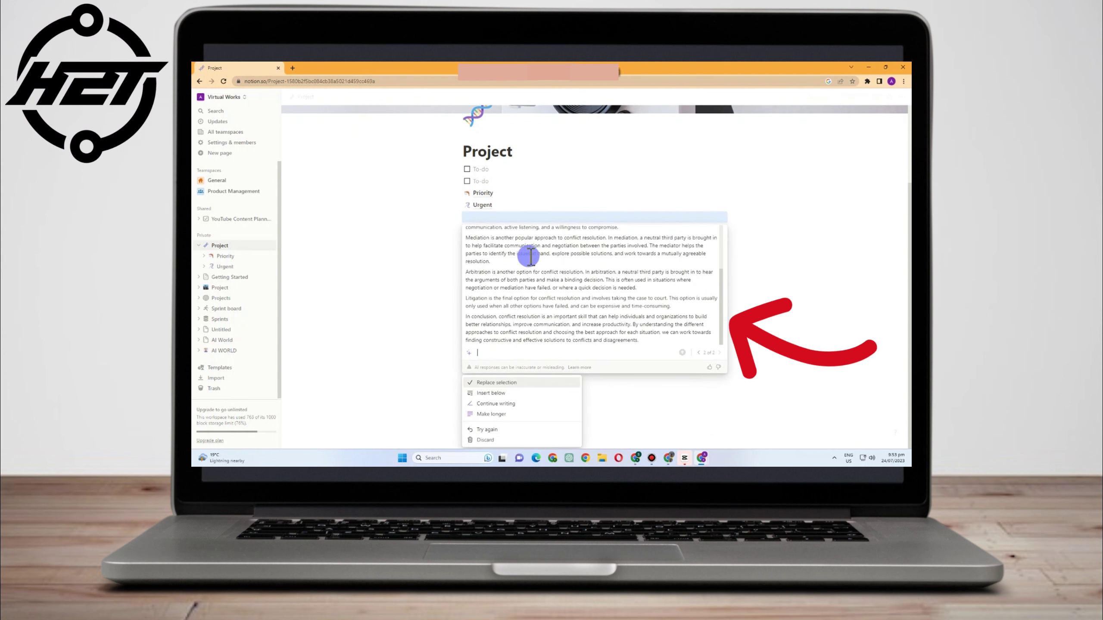
pyautogui.click(498, 383)
pyautogui.click(497, 411)
# Have AI translate the page into Spanish below the conflict resolution text and keep the translation
pyautogui.scroll(-3, 499, 391)
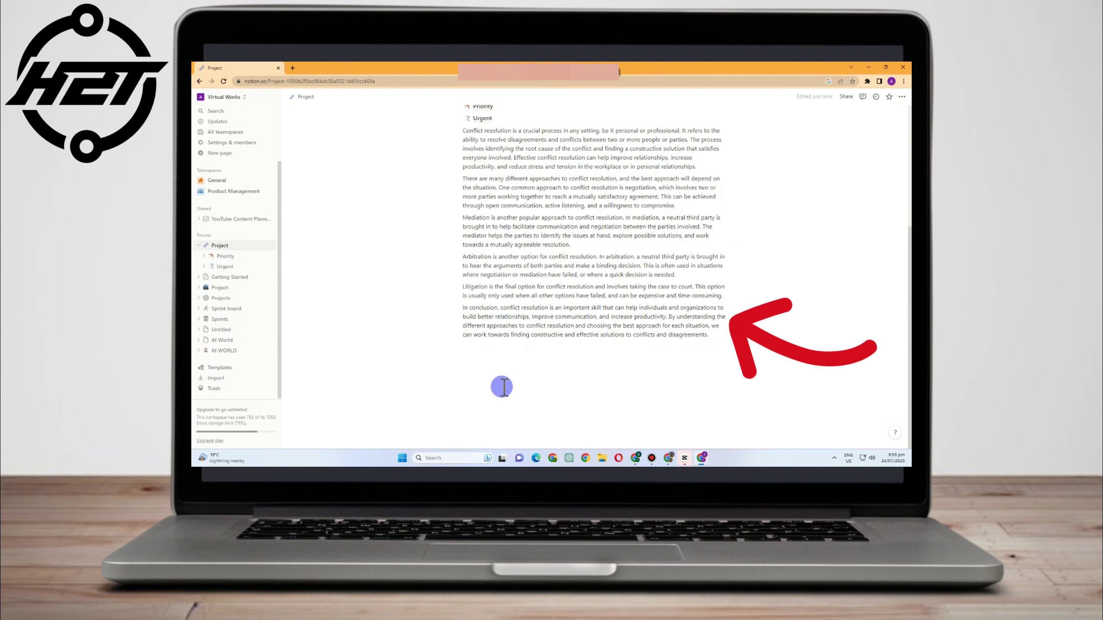
pyautogui.click(497, 352)
pyautogui.press('space')
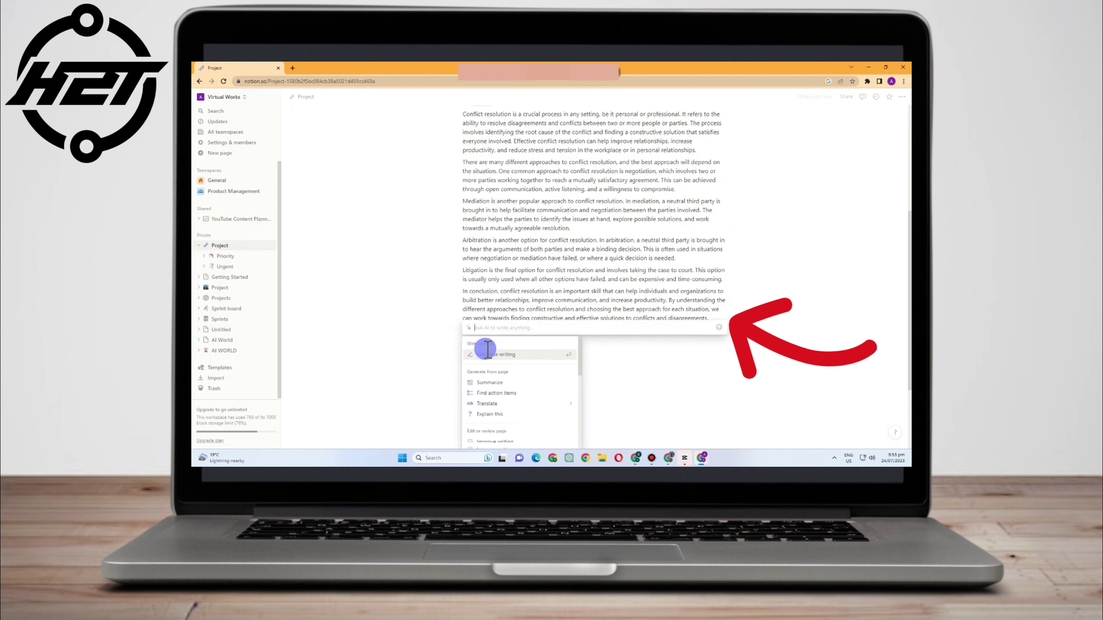
pyautogui.moveTo(509, 394)
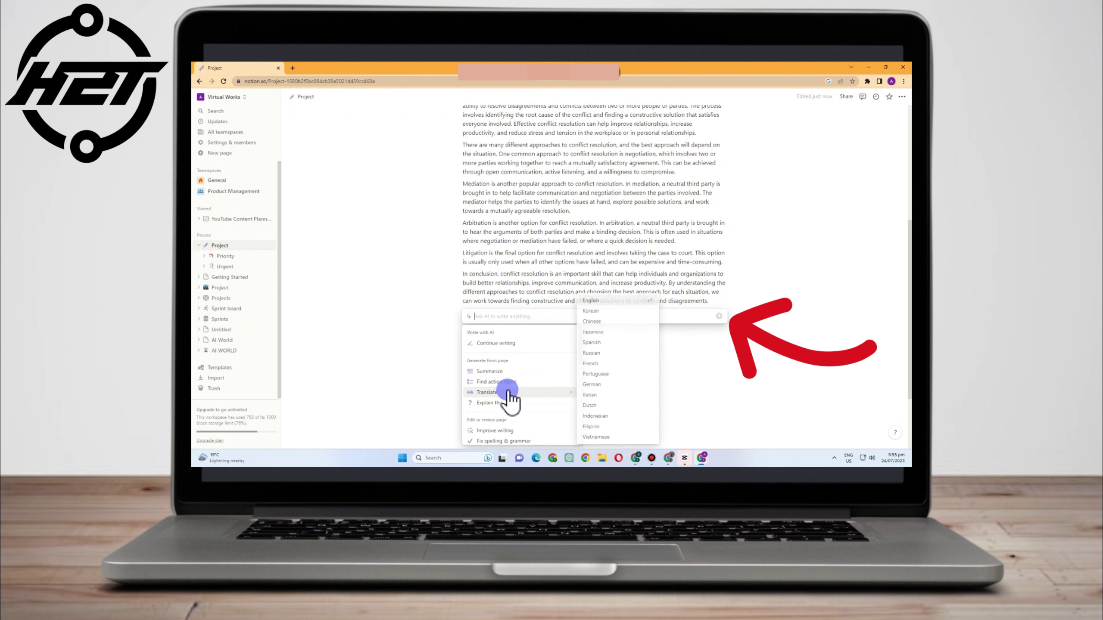
pyautogui.click(597, 345)
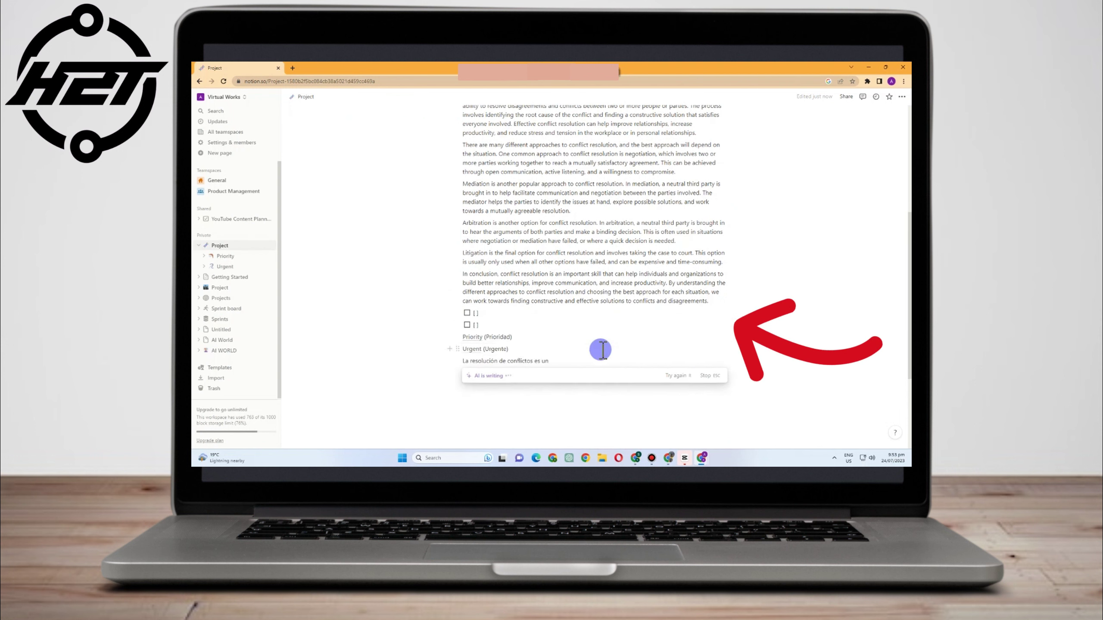
pyautogui.scroll(-3, 622, 345)
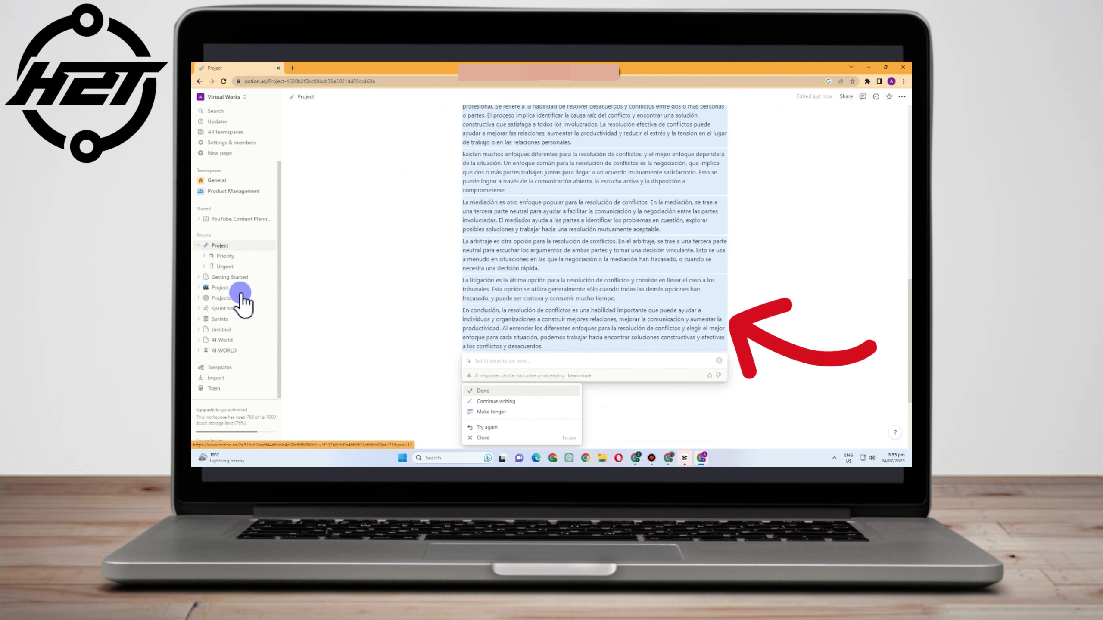
pyautogui.press('Return')
# Open the template gallery and look through the Work templates
pyautogui.click(225, 369)
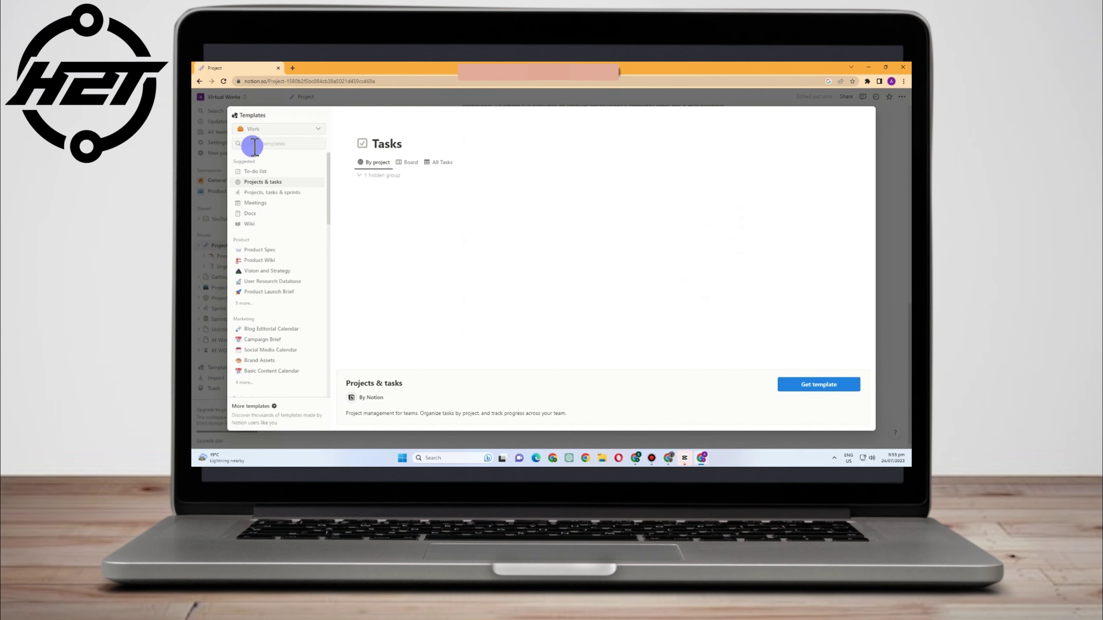
pyautogui.scroll(-2, 247, 316)
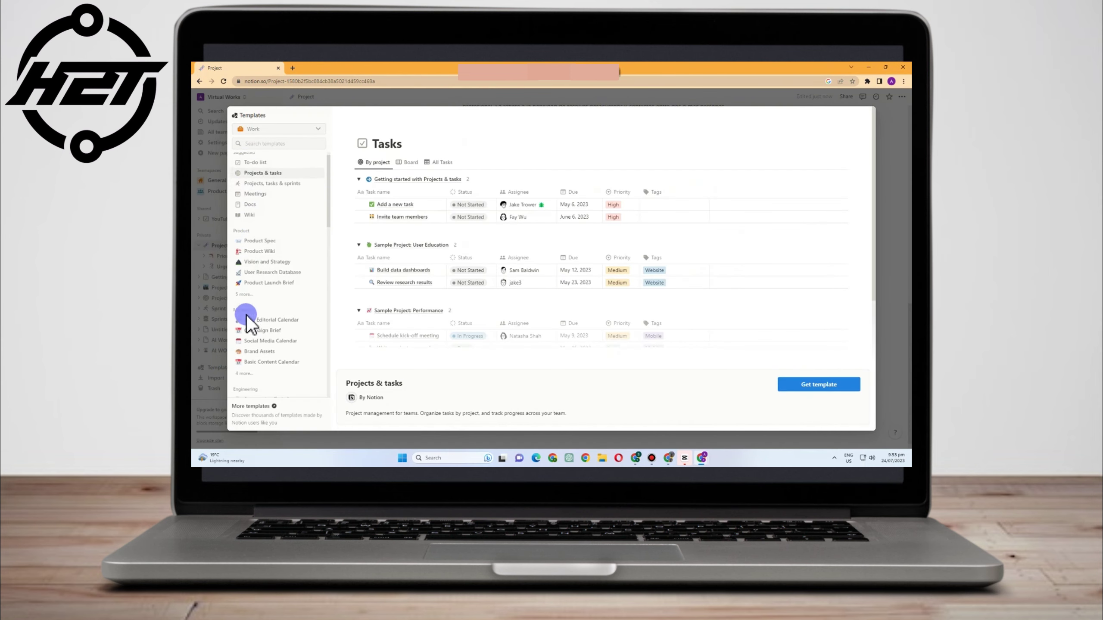
pyautogui.scroll(-2, 257, 341)
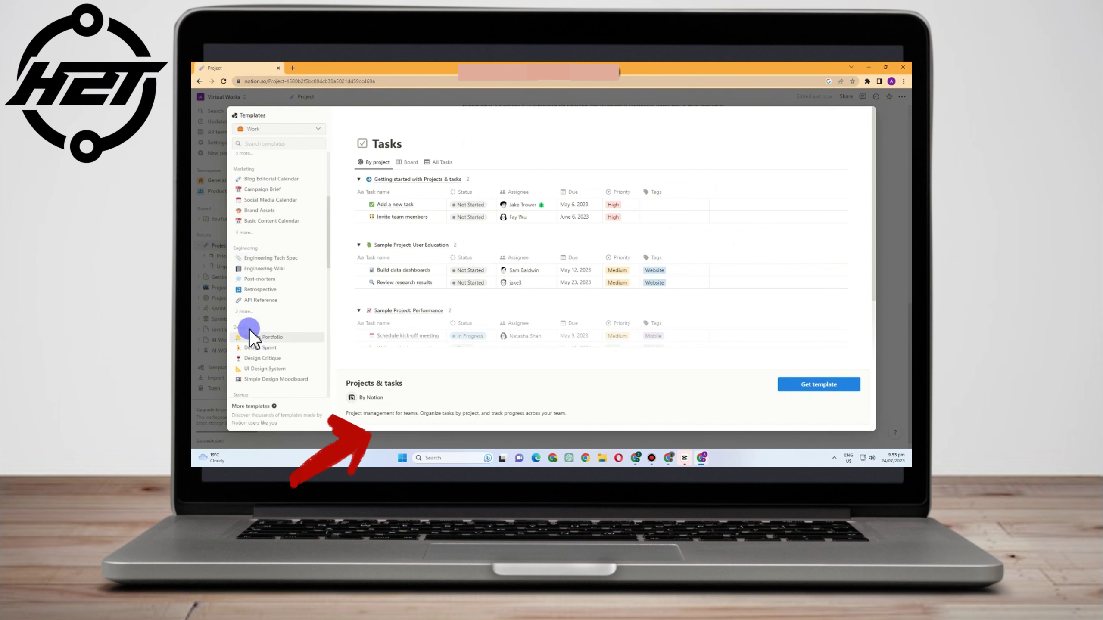
# Switch the template gallery to the Personal category and preview the Travel planning and Plan a Trip (w/ Notion AI) templates
pyautogui.click(267, 129)
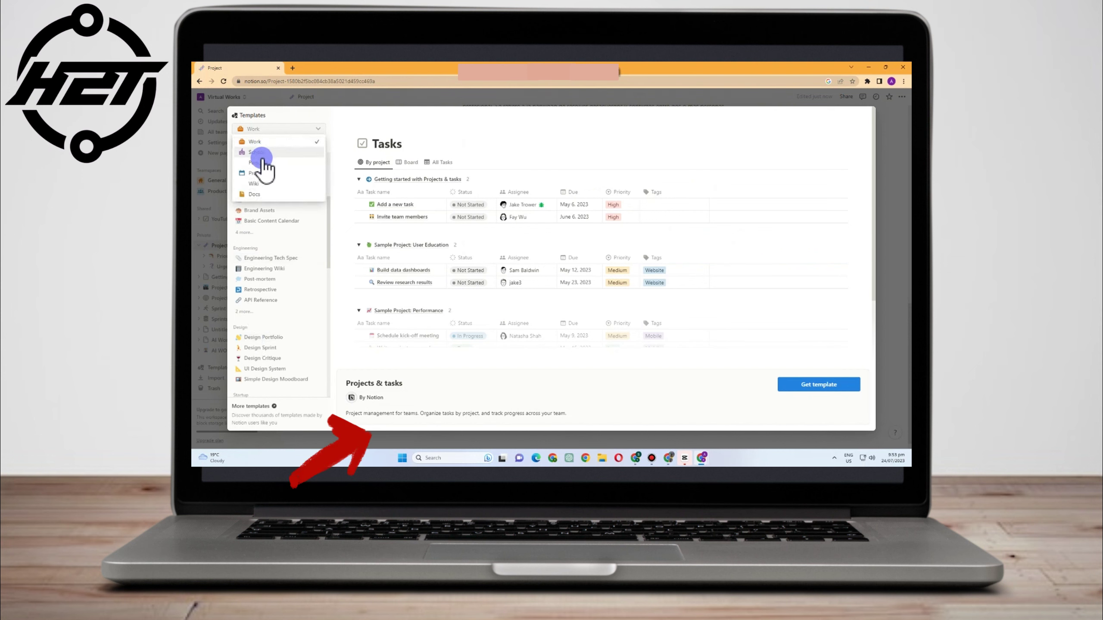
pyautogui.click(263, 163)
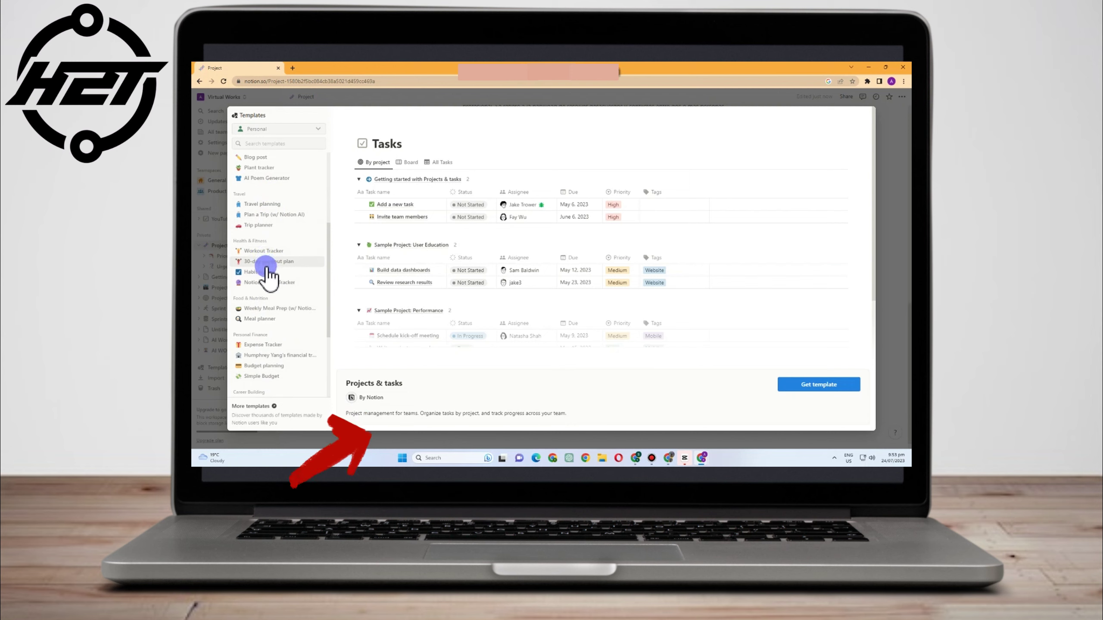
pyautogui.click(274, 204)
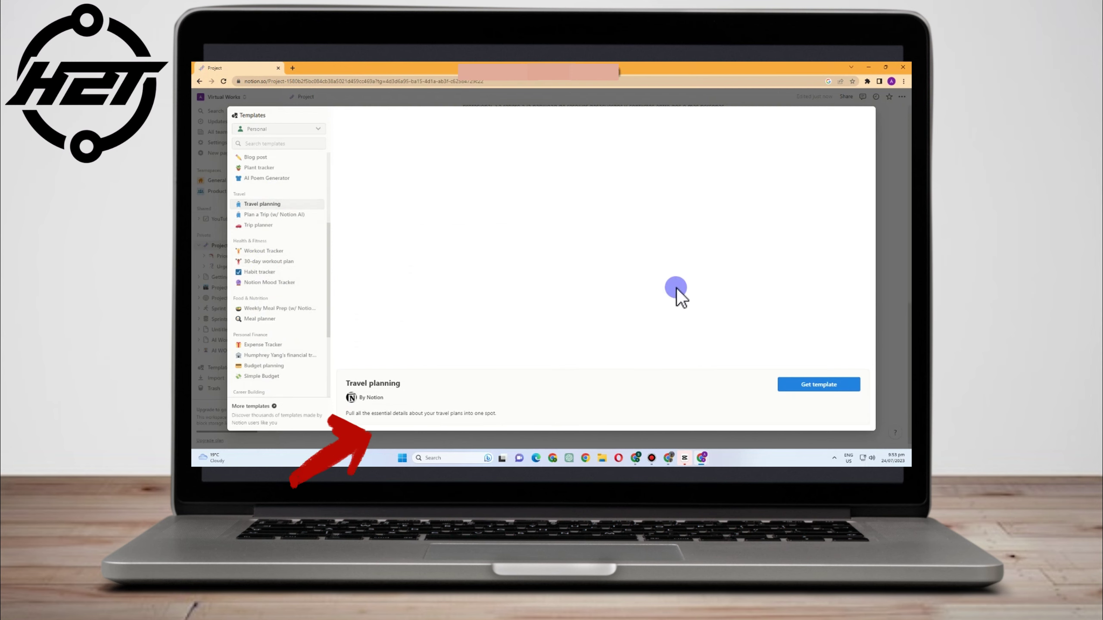
pyautogui.click(264, 214)
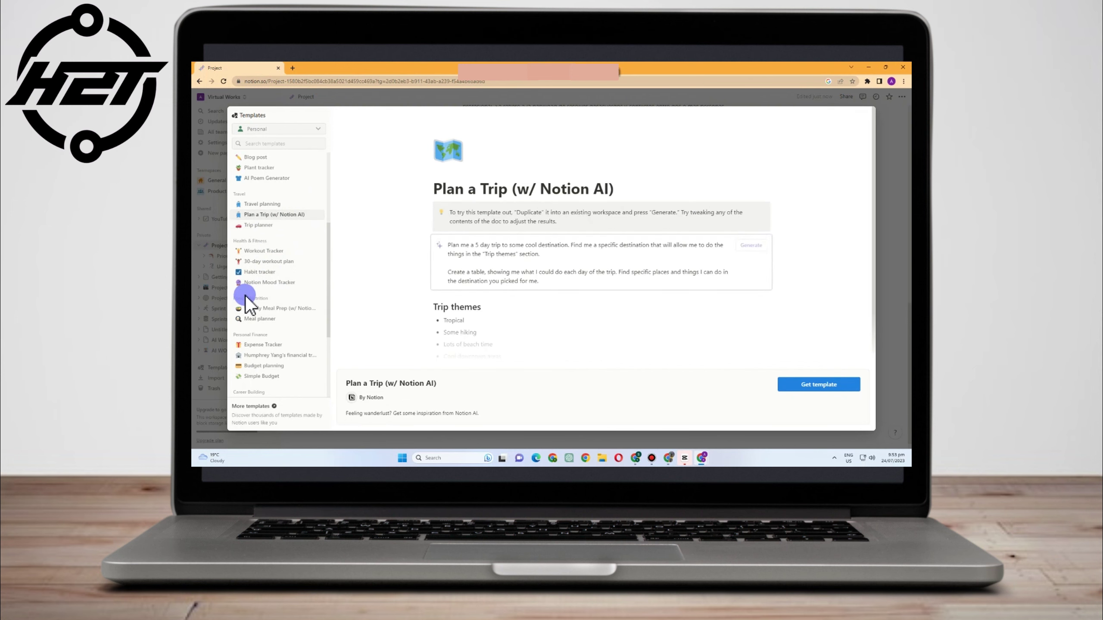